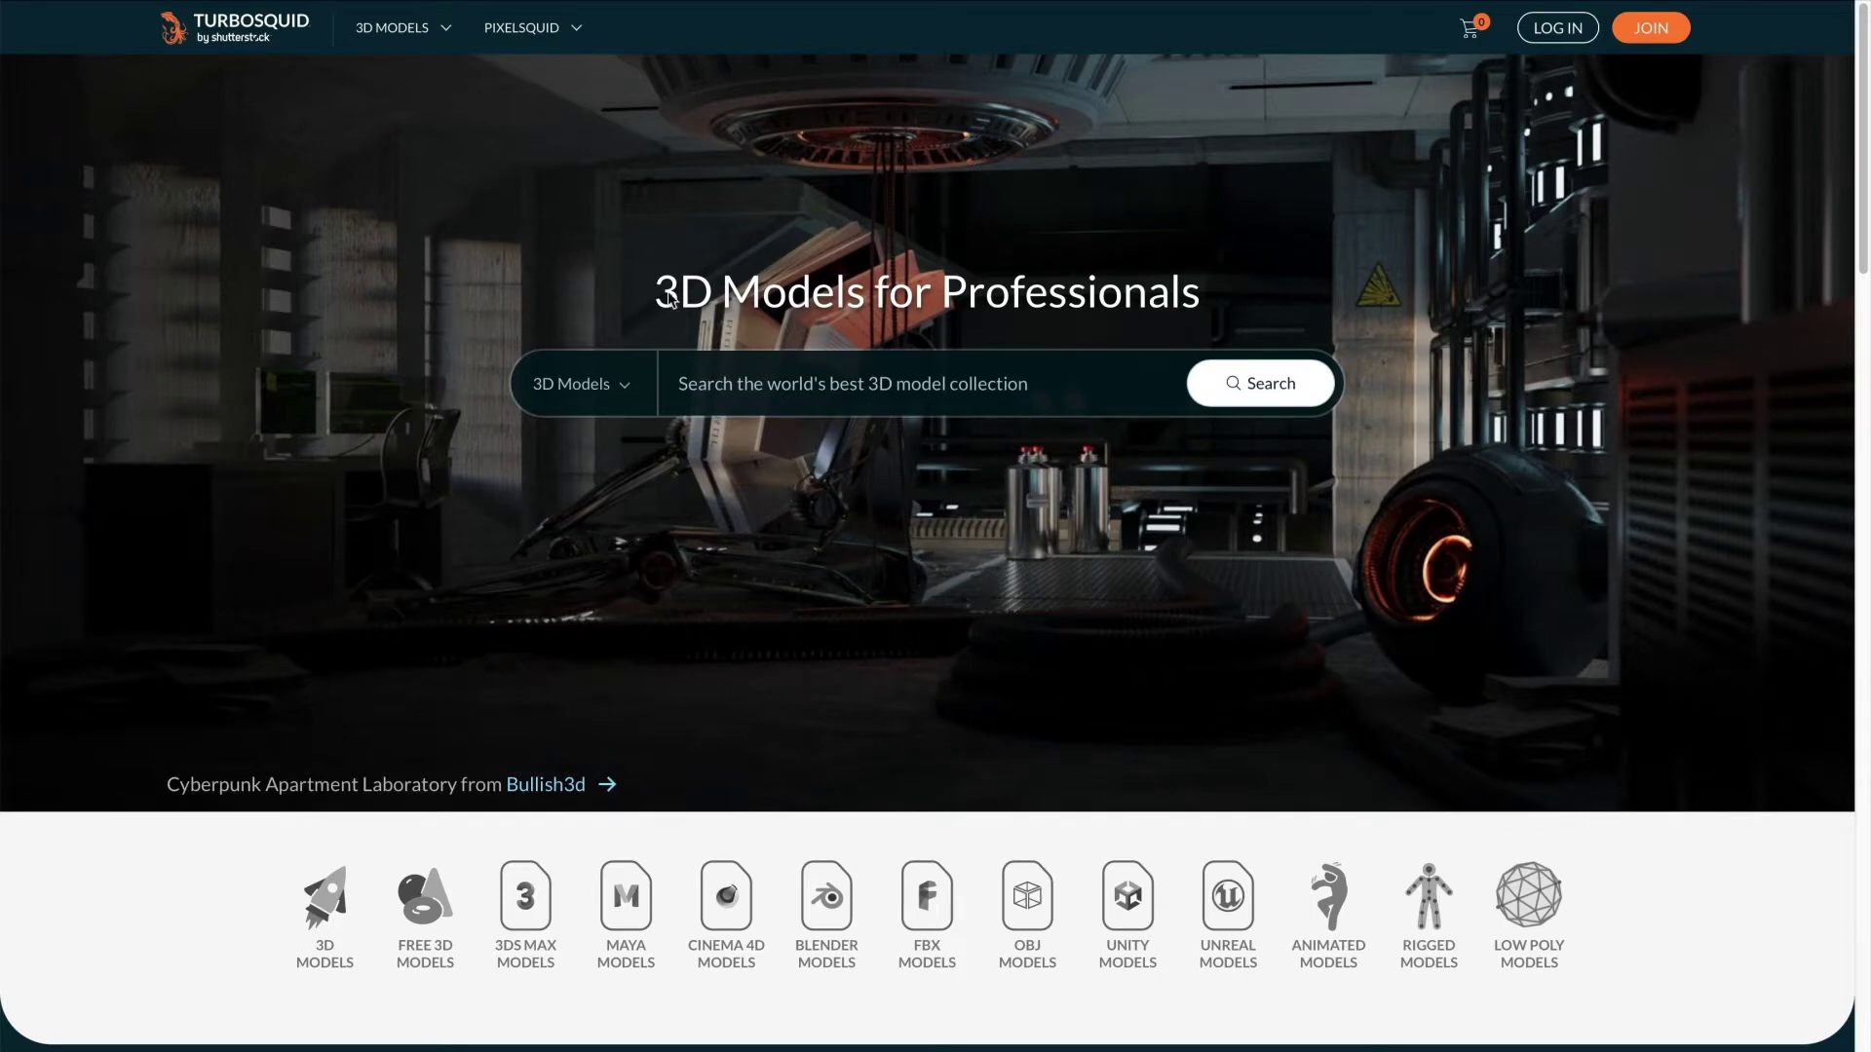
- Open the Characters category under Top Categories in TurboSquid's 3D Models menu
mouse_move(422, 27)
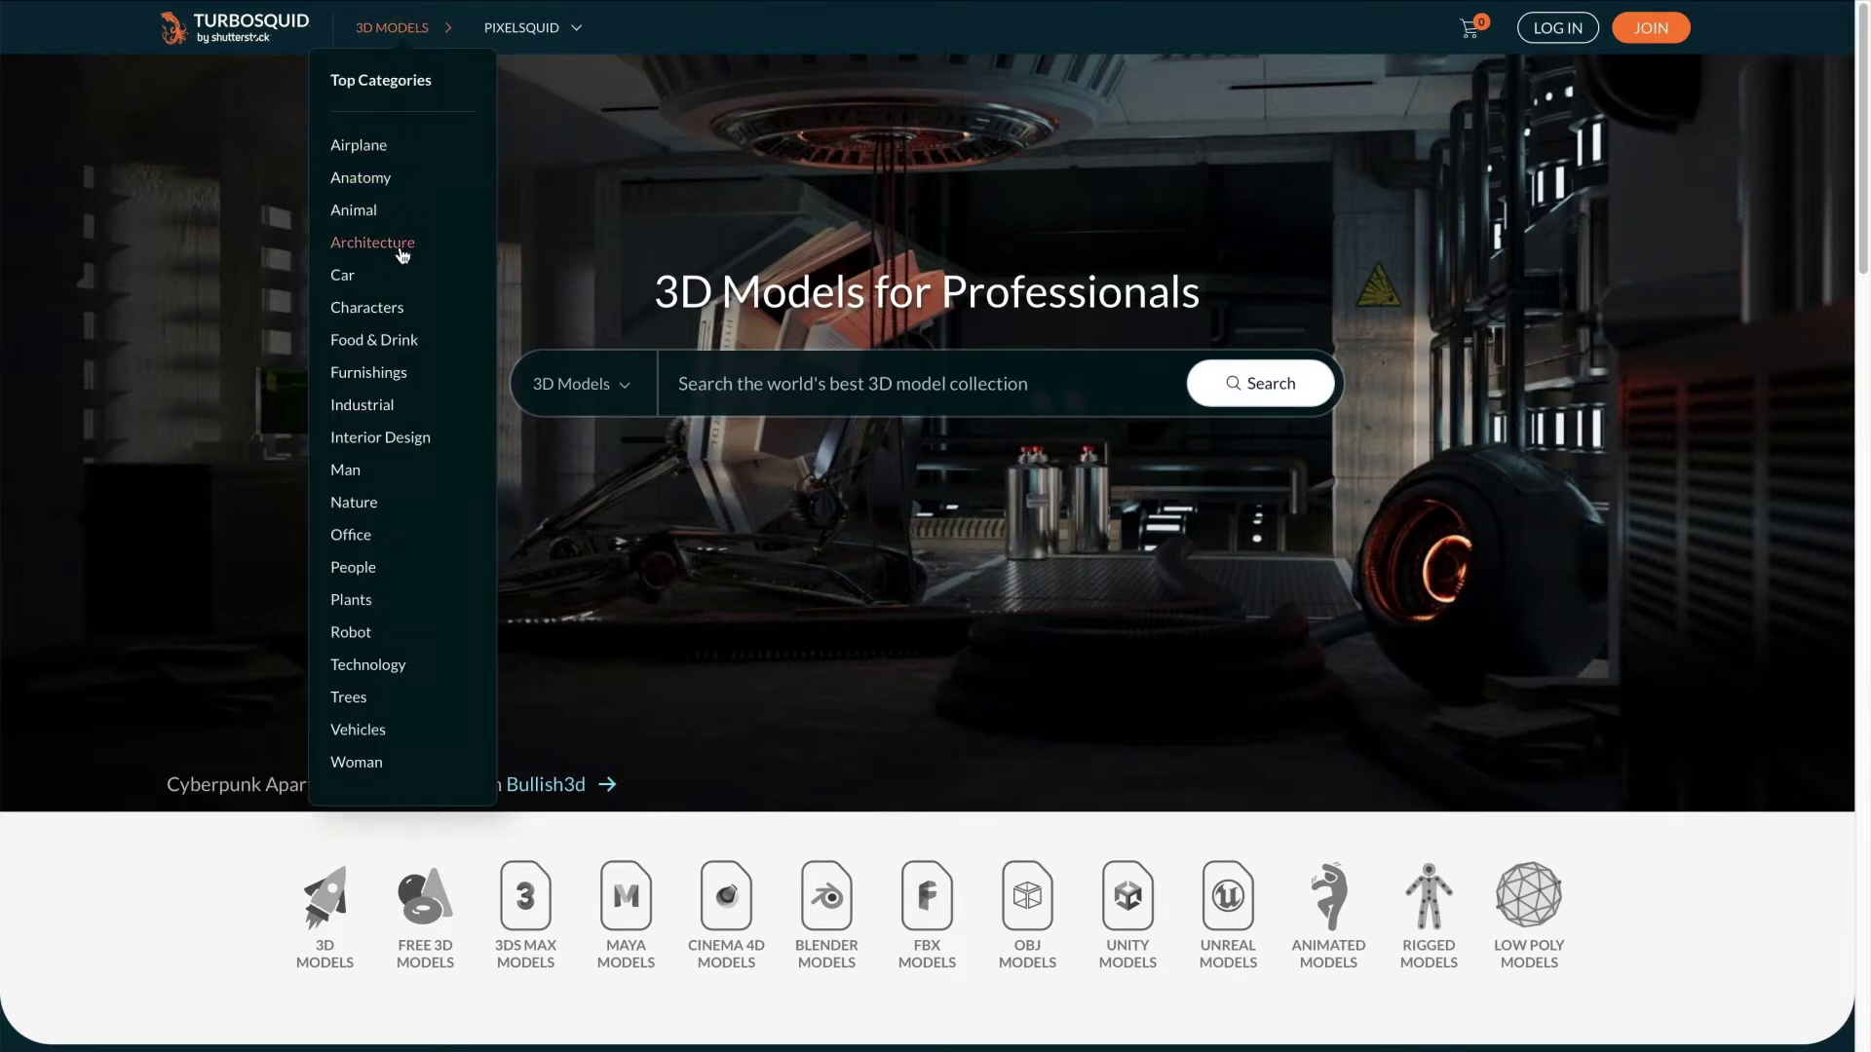
click(361, 313)
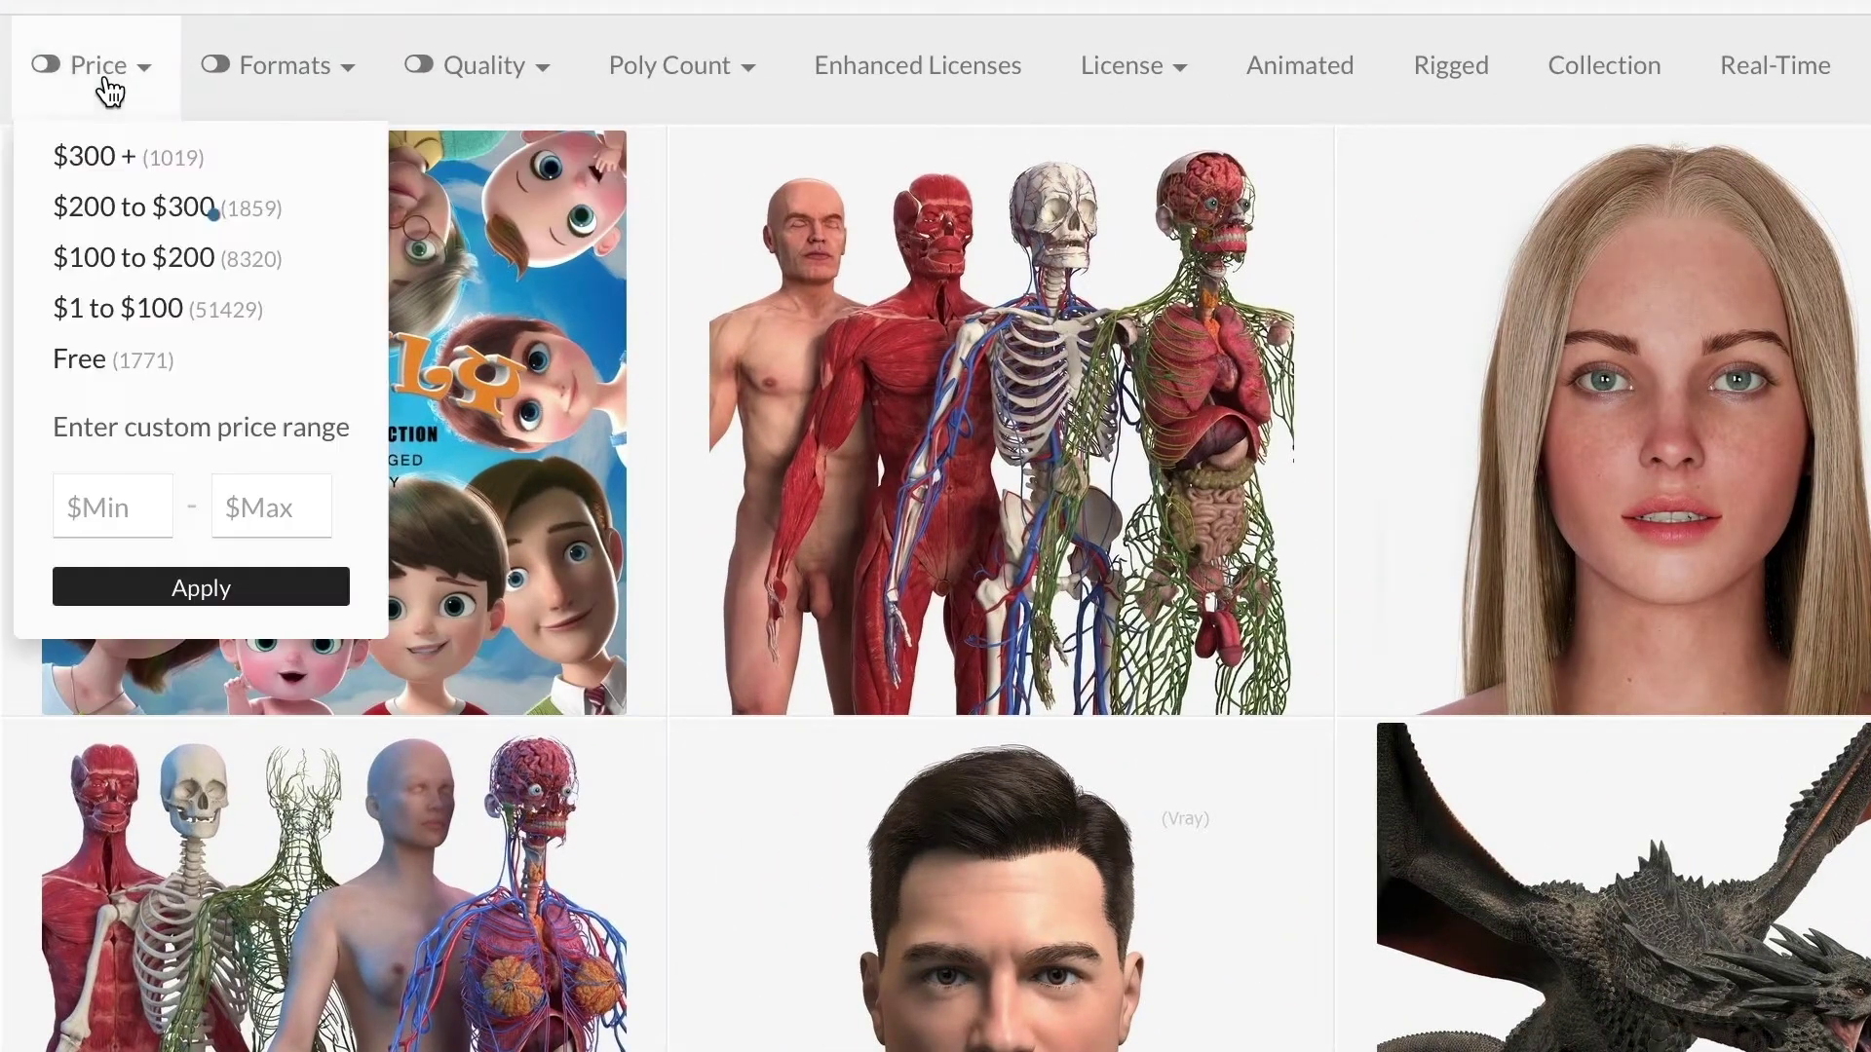
- Filter the character models to Free price and .obj format
click(105, 80)
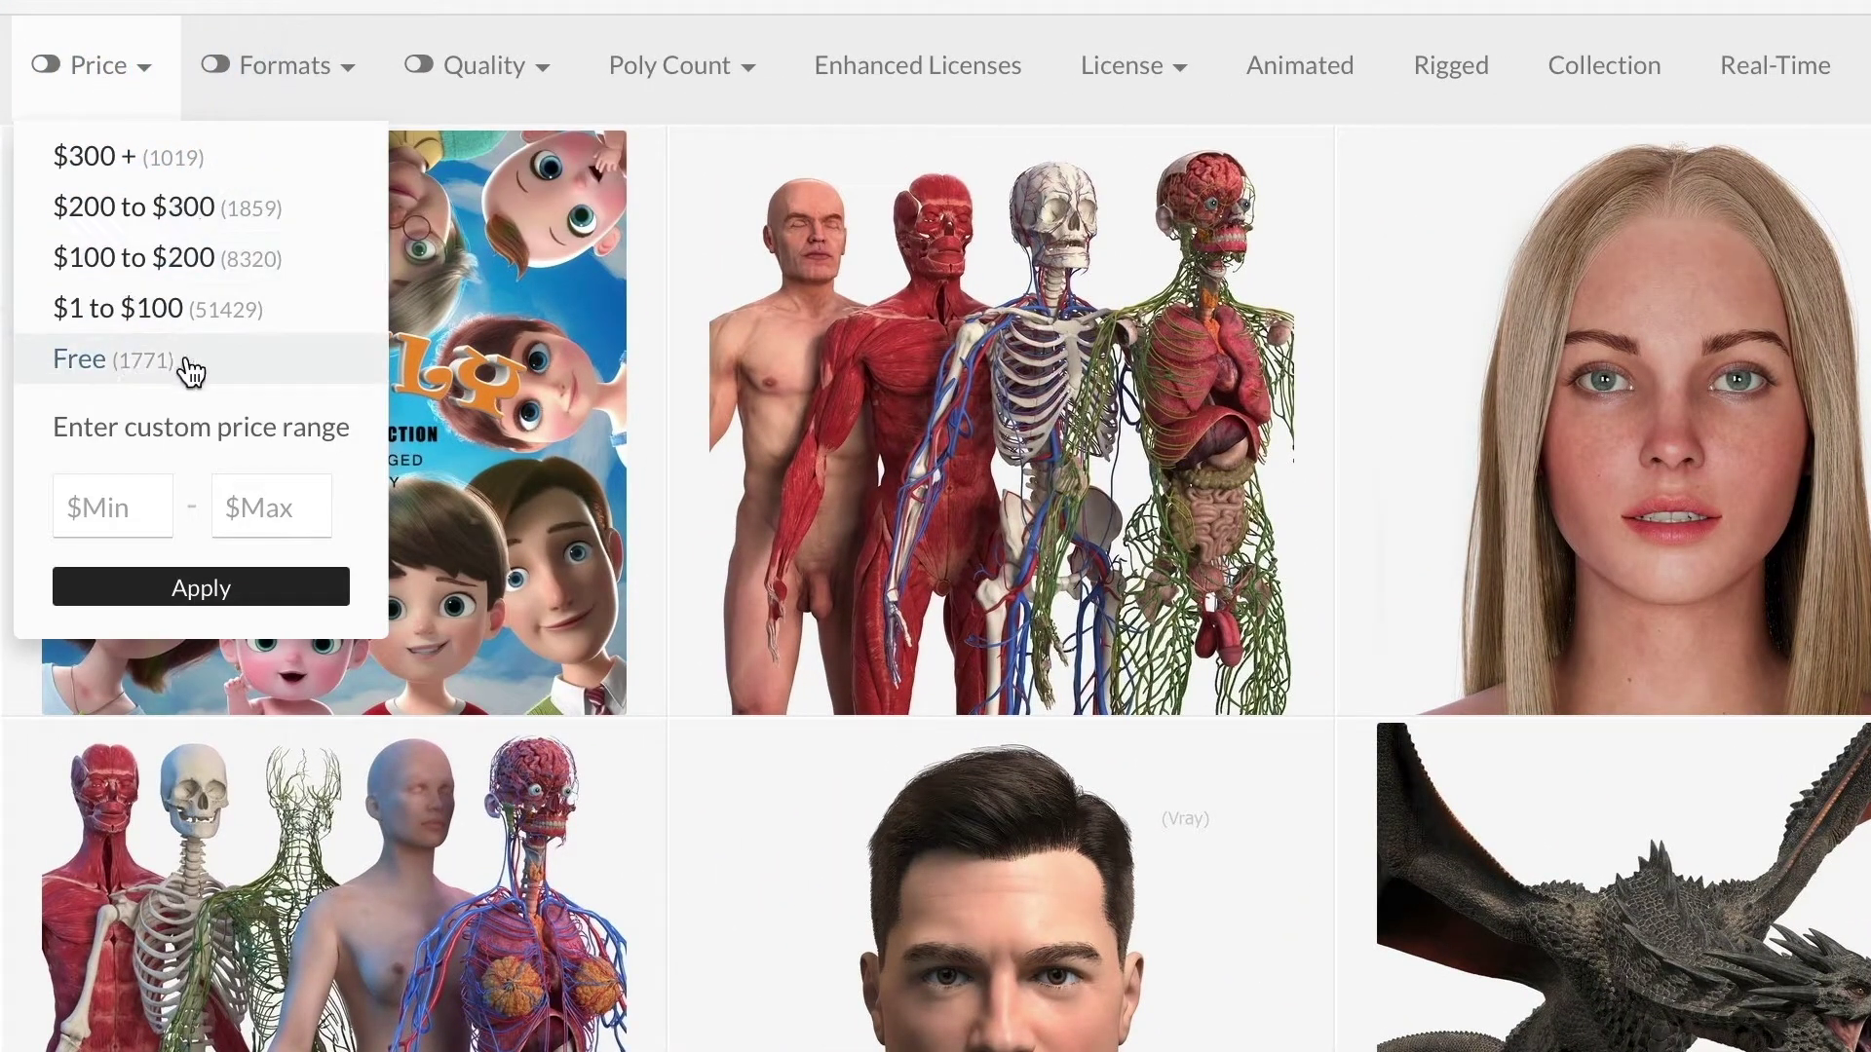
click(136, 368)
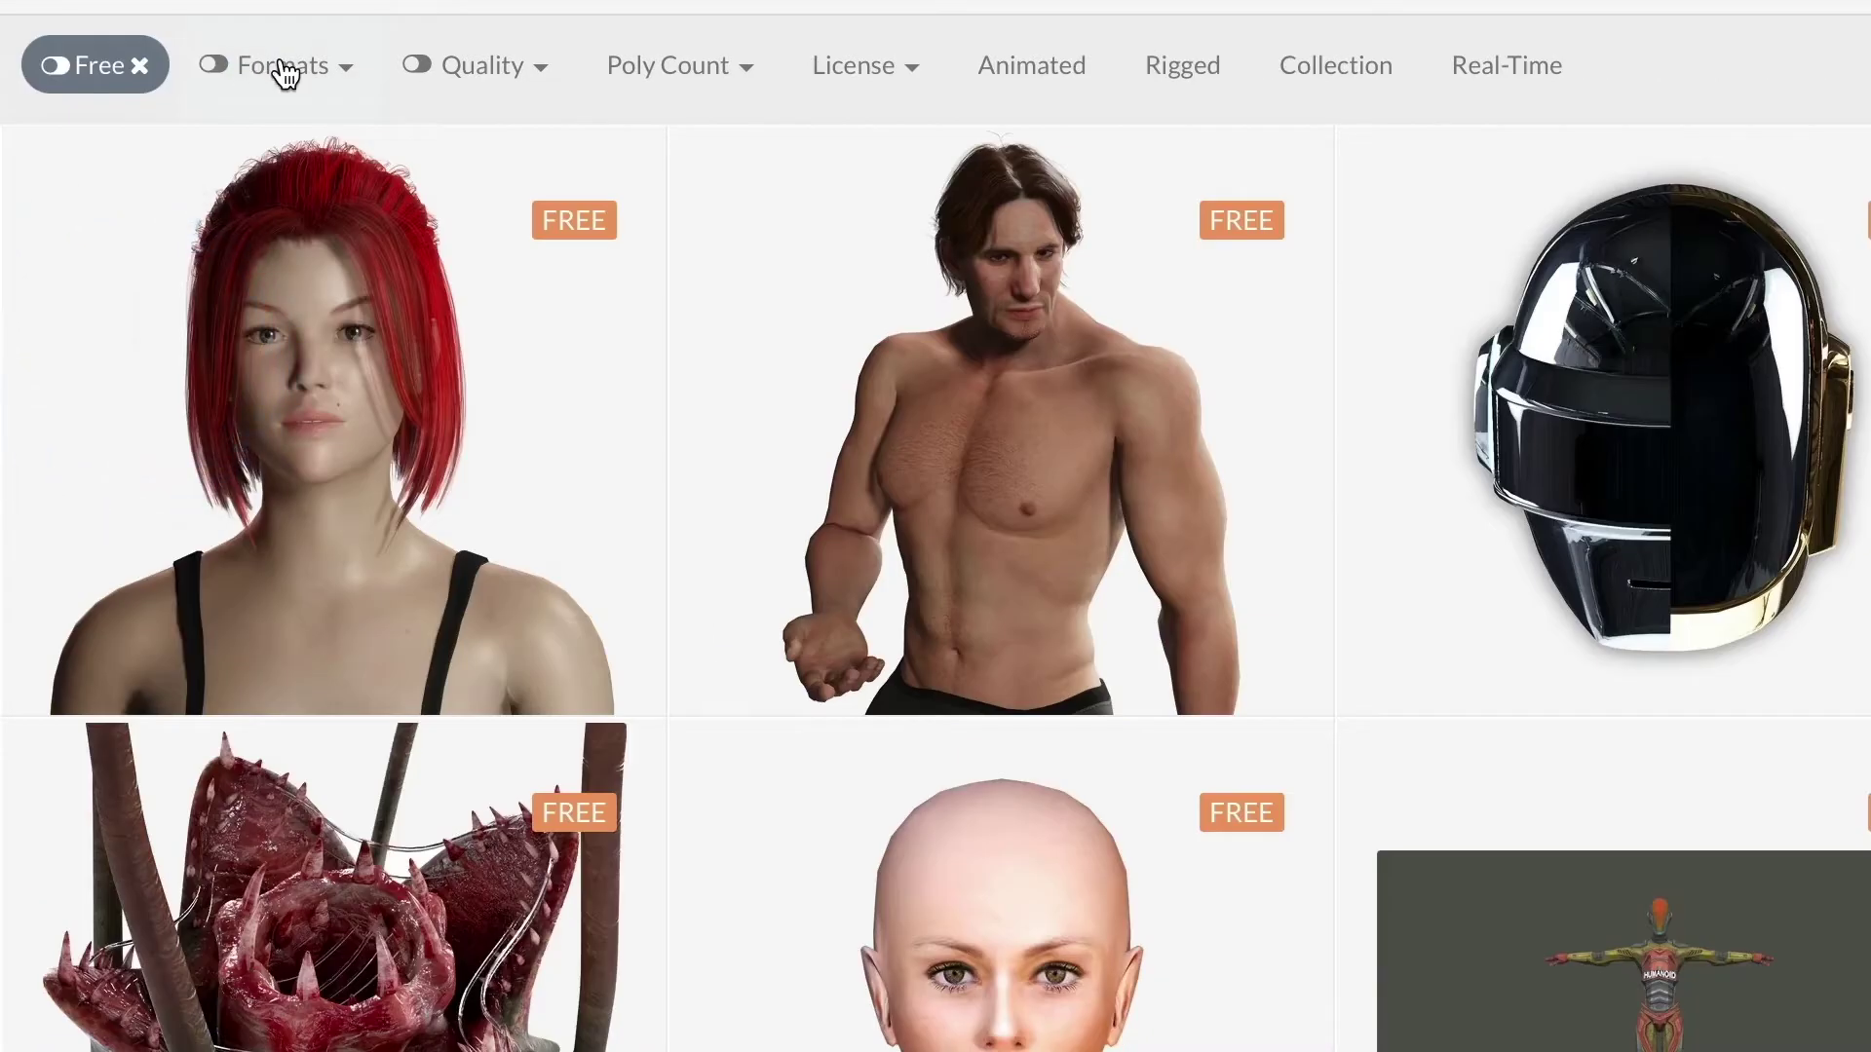
click(284, 70)
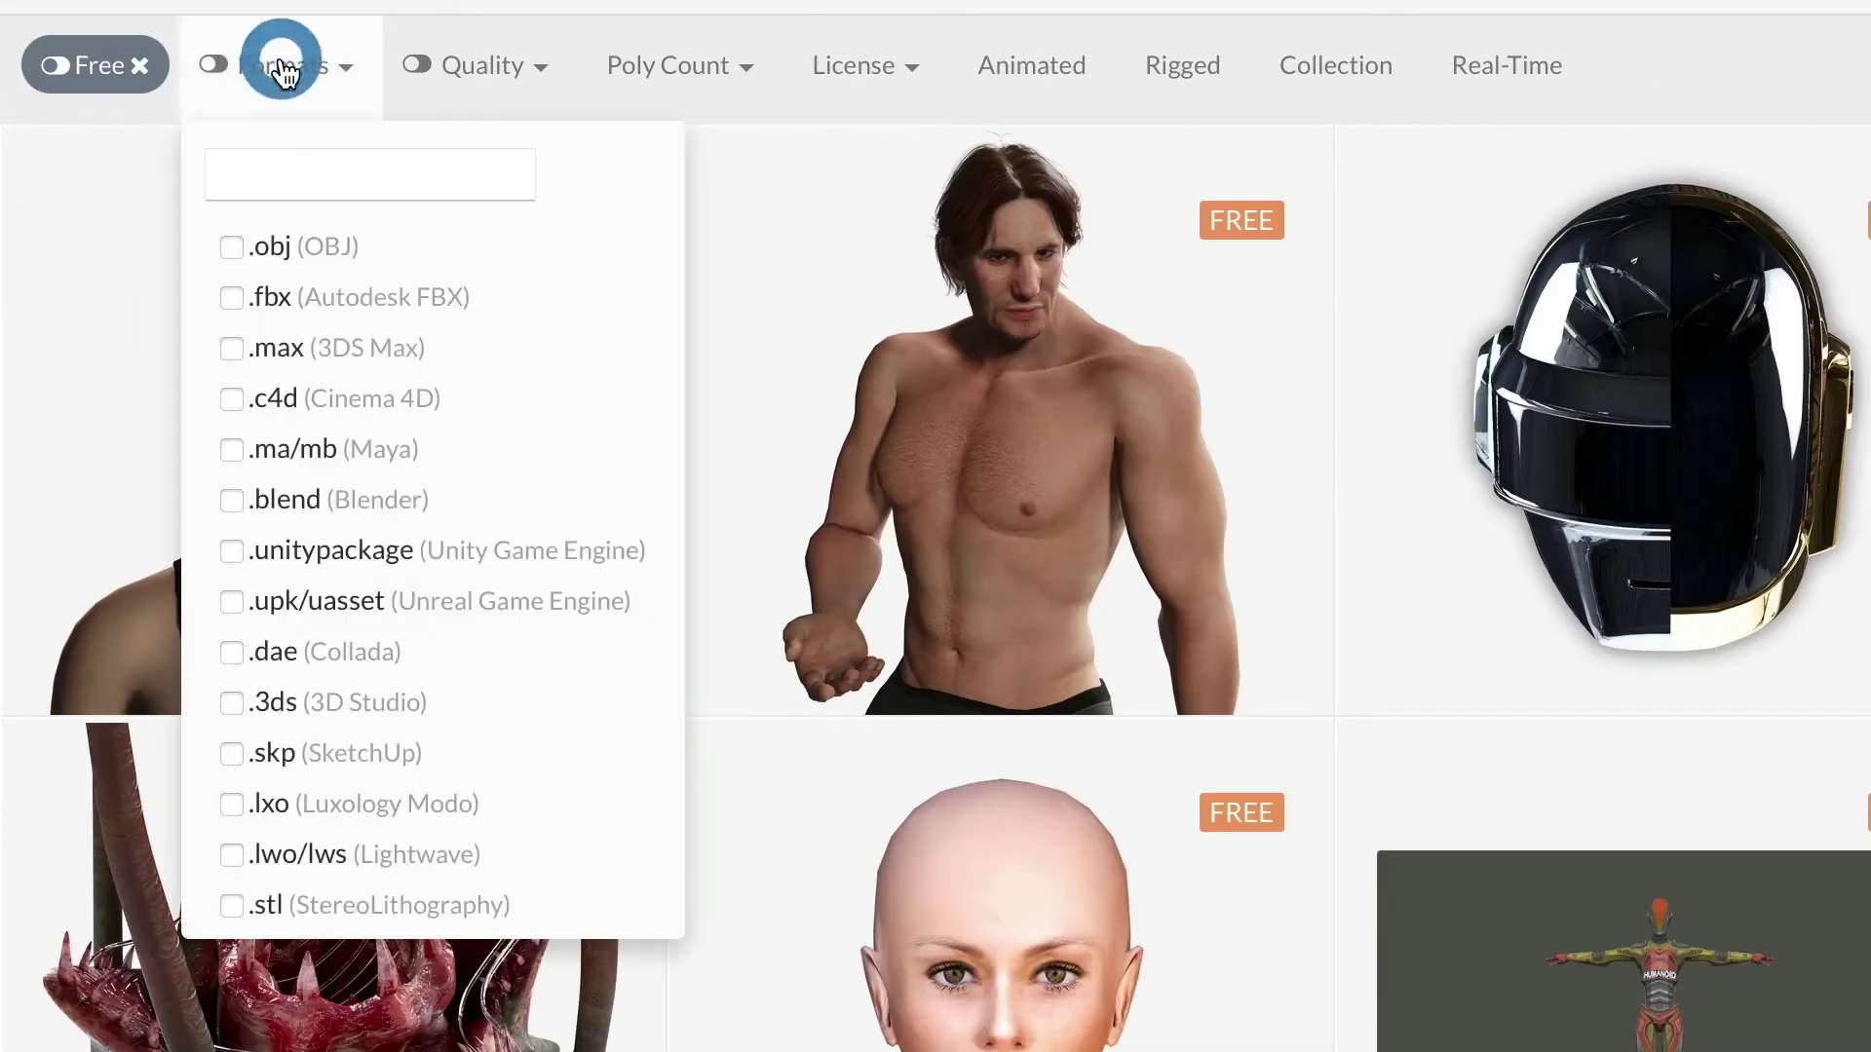
click(347, 257)
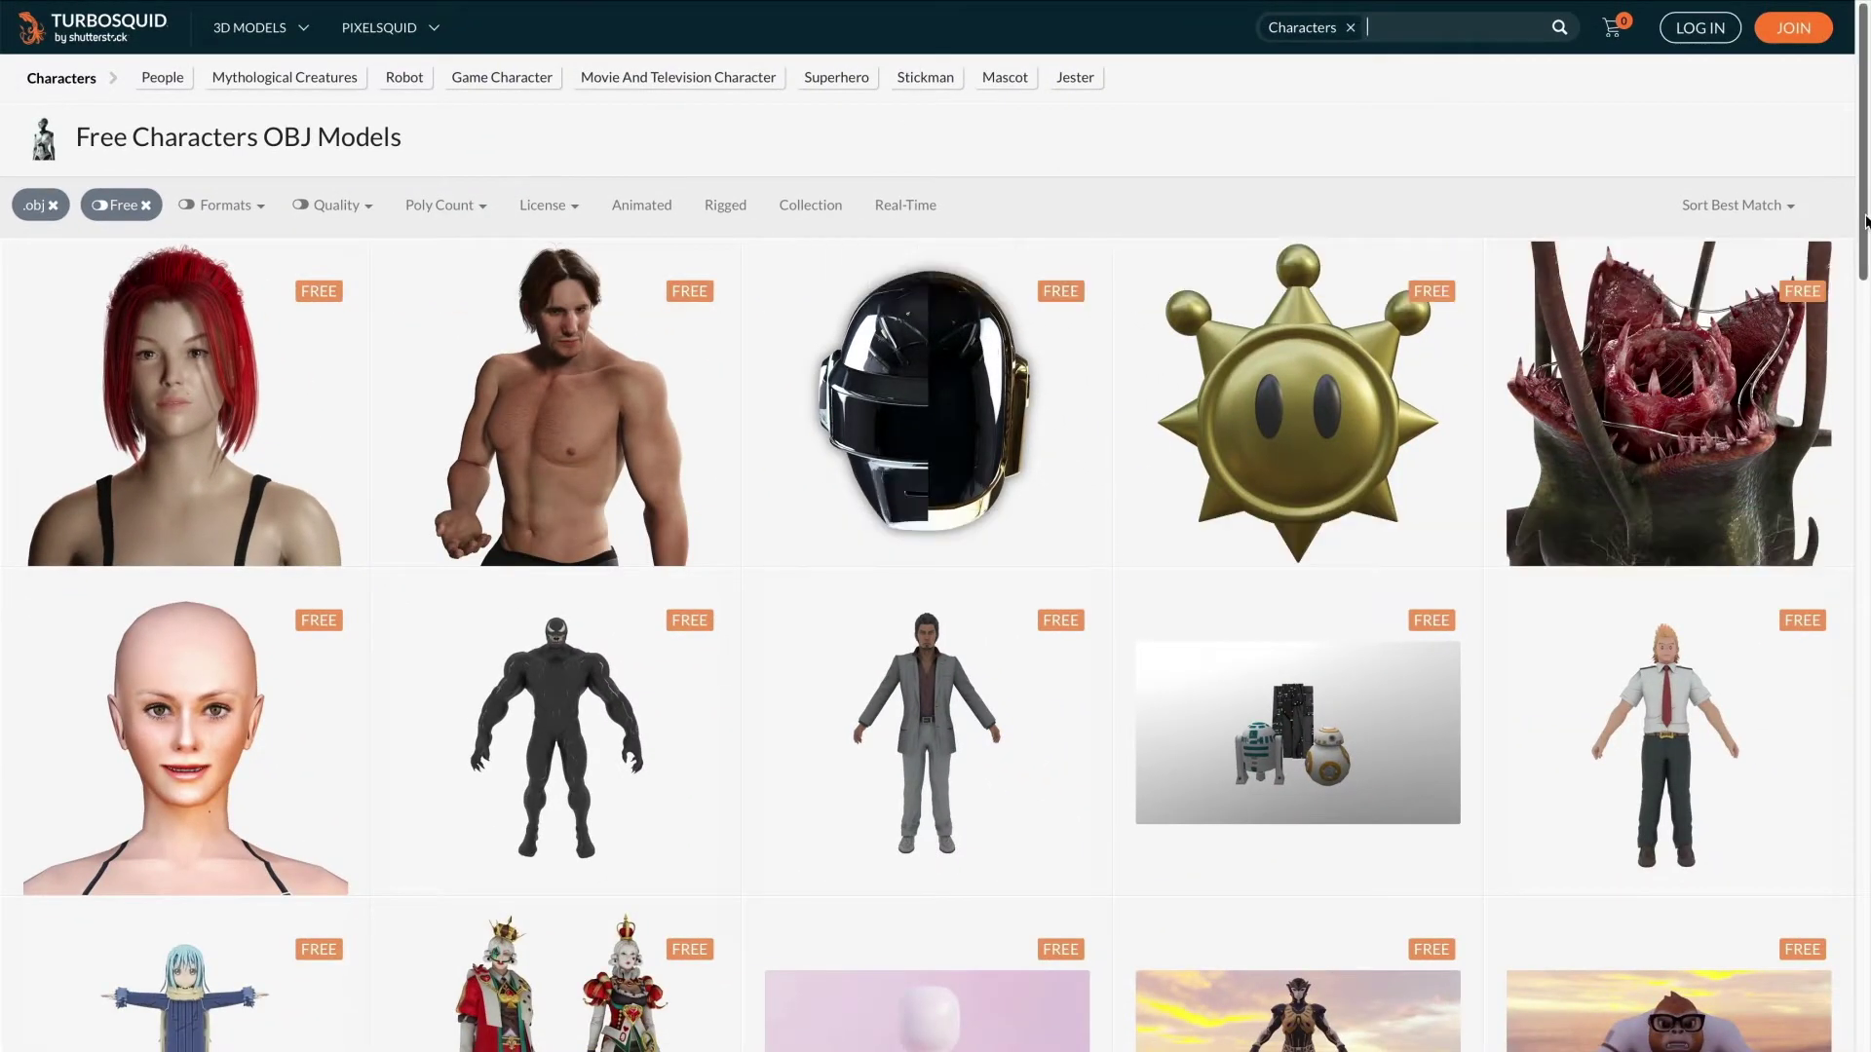
- Go to page 2 of the free OBJ character results
scroll(1507, 535, down, 5)
scroll(1481, 614, down, 10)
scroll(1458, 686, down, 6)
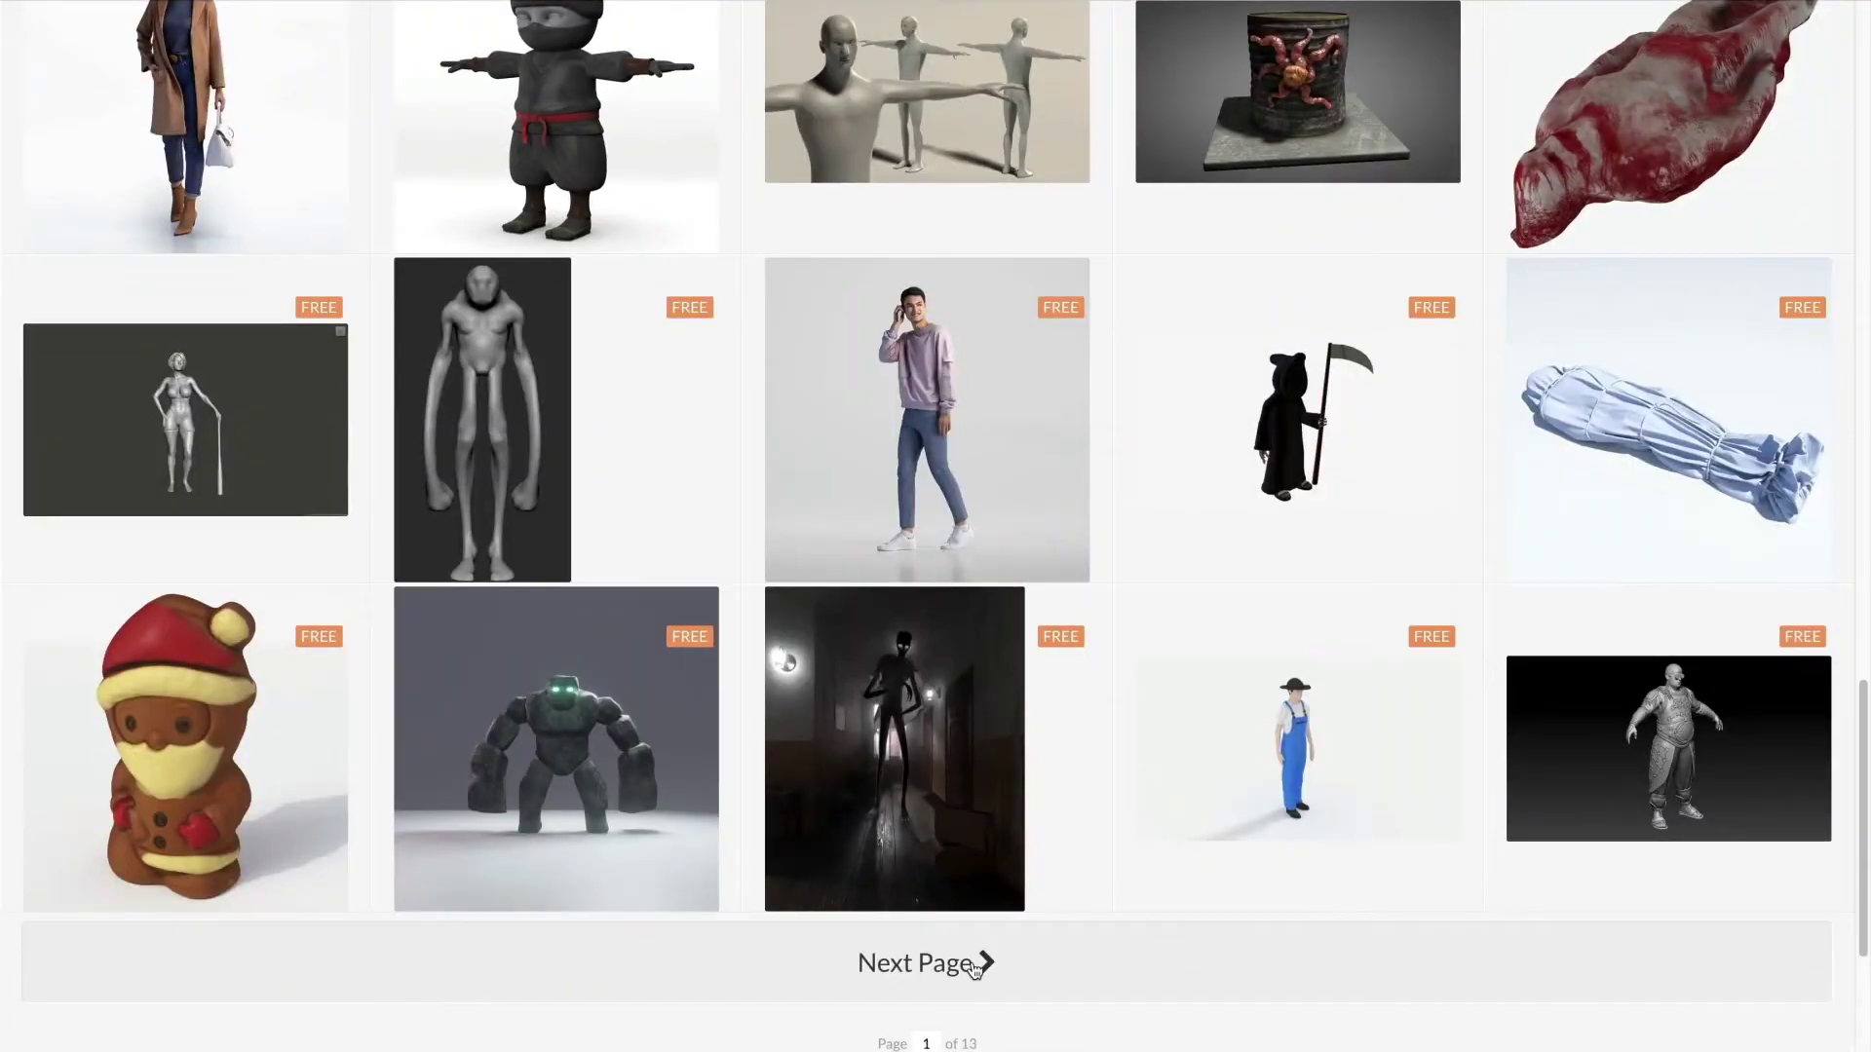
click(985, 963)
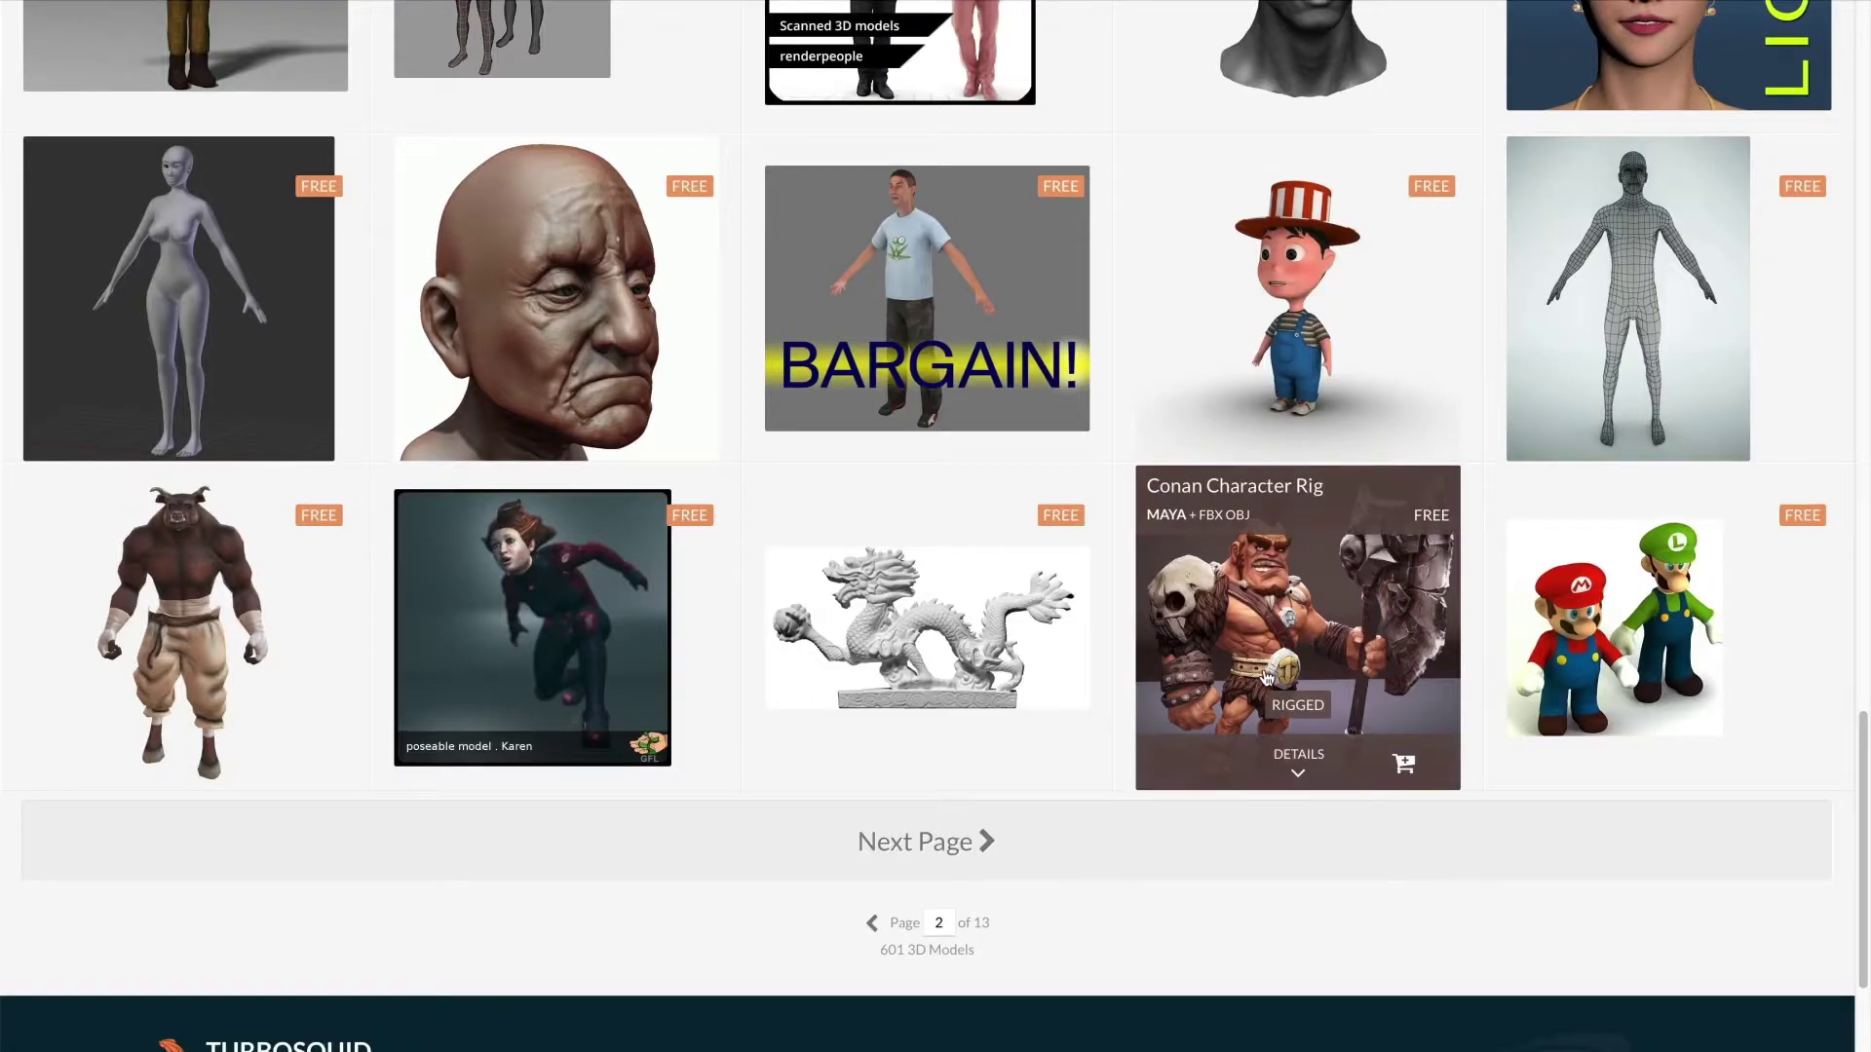
- Expand the free Conan Character Rig's details and download the model
click(1297, 780)
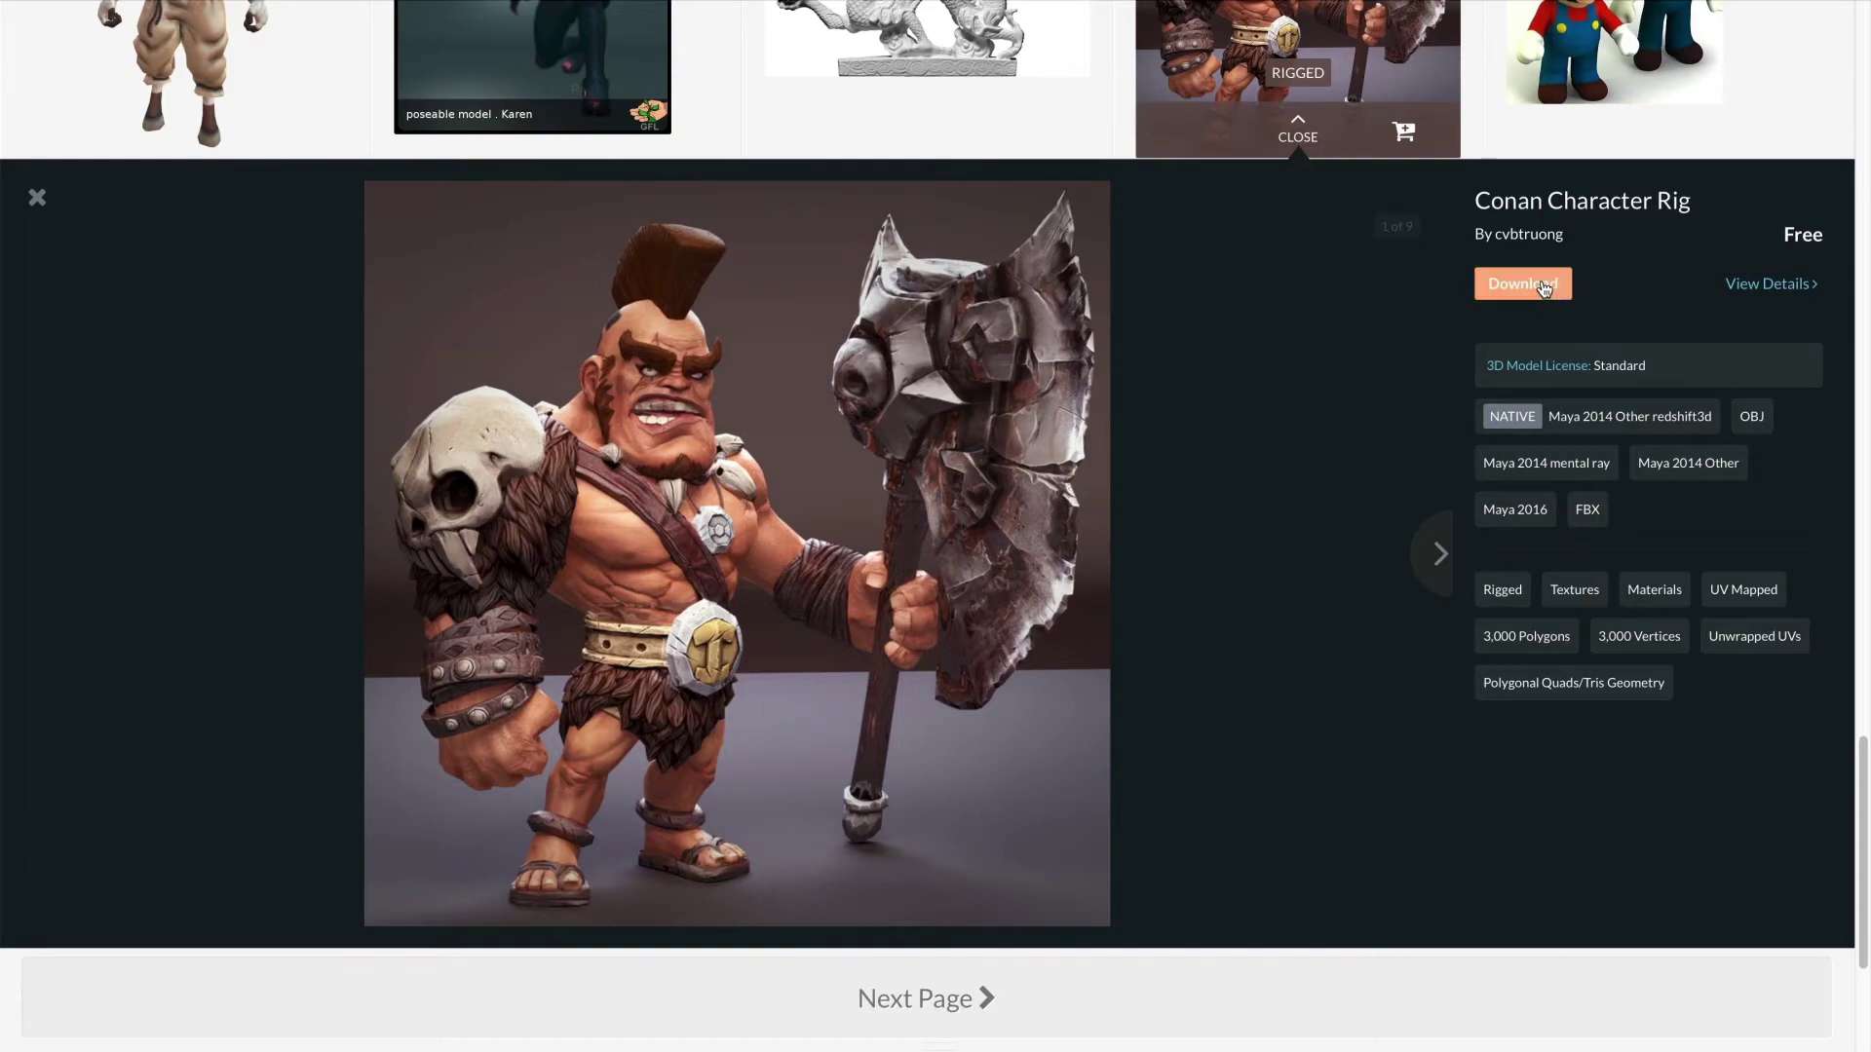
click(1543, 284)
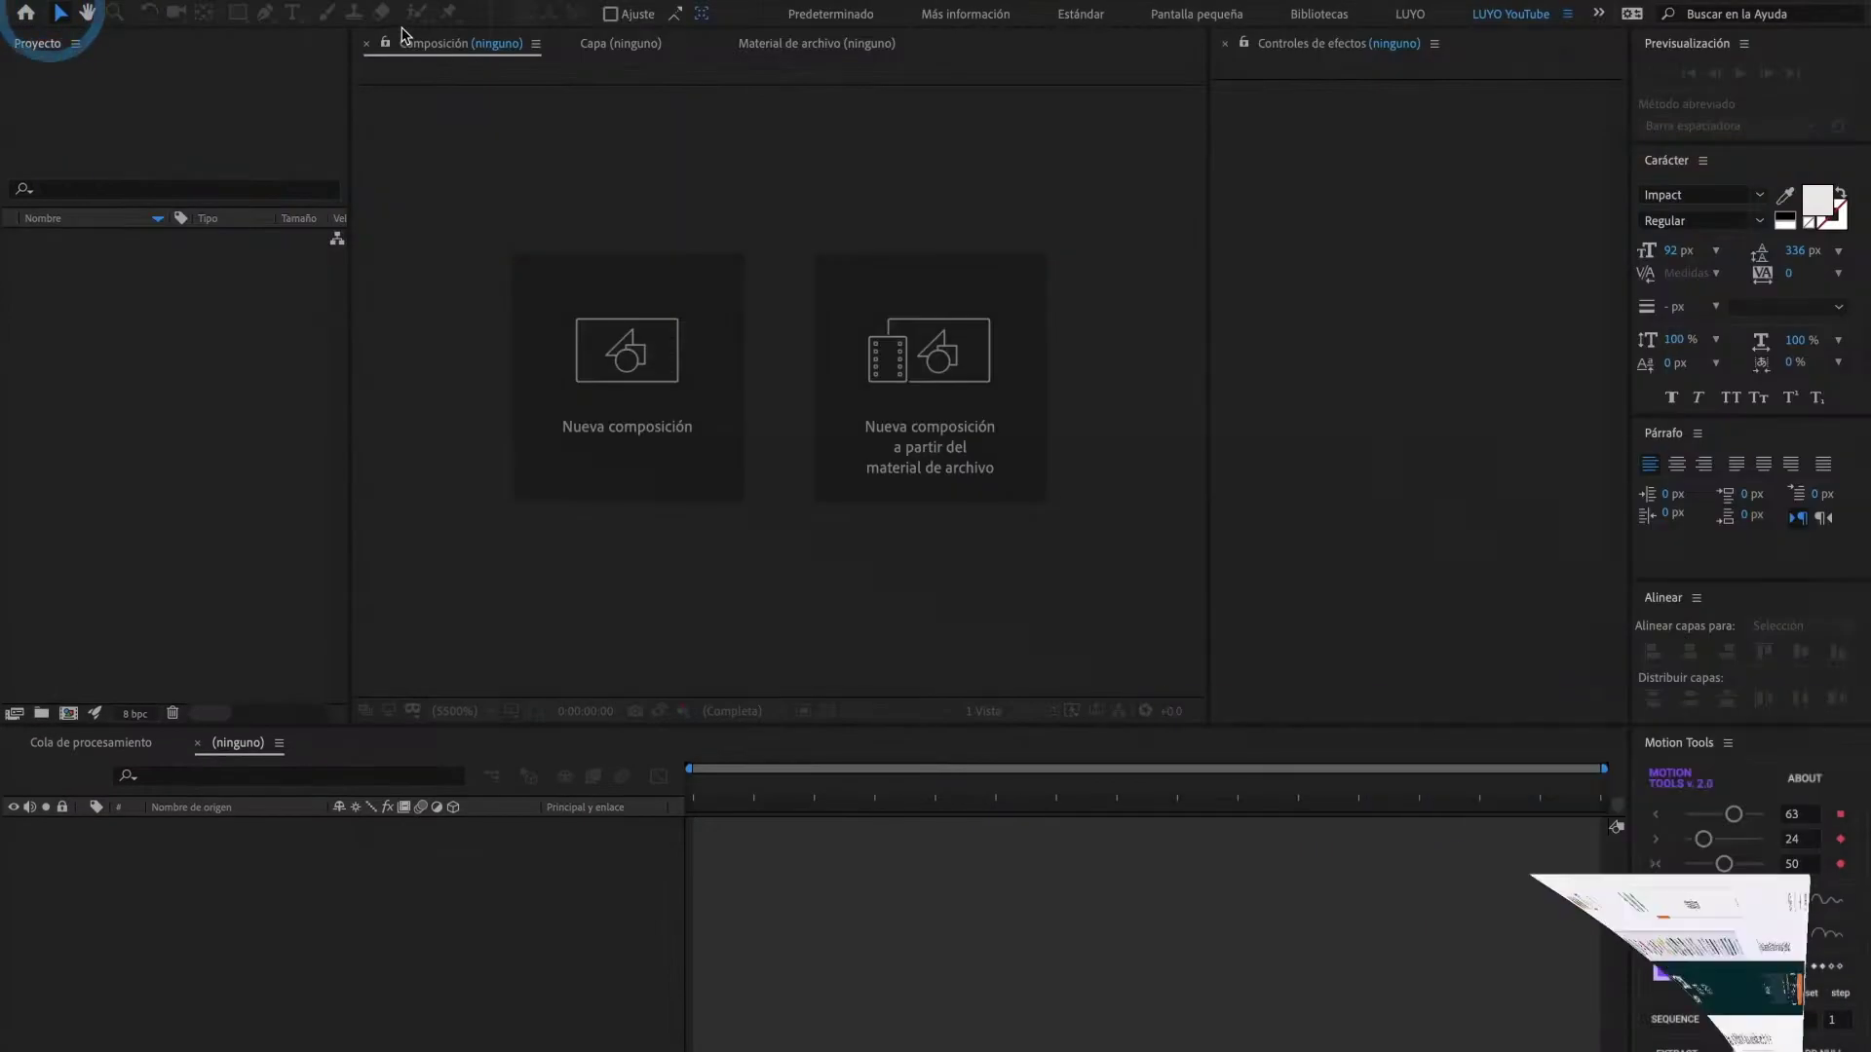
- Create composition COMP at 1920x1080, 30 fps, 5 seconds, with Full resolution
click(439, 273)
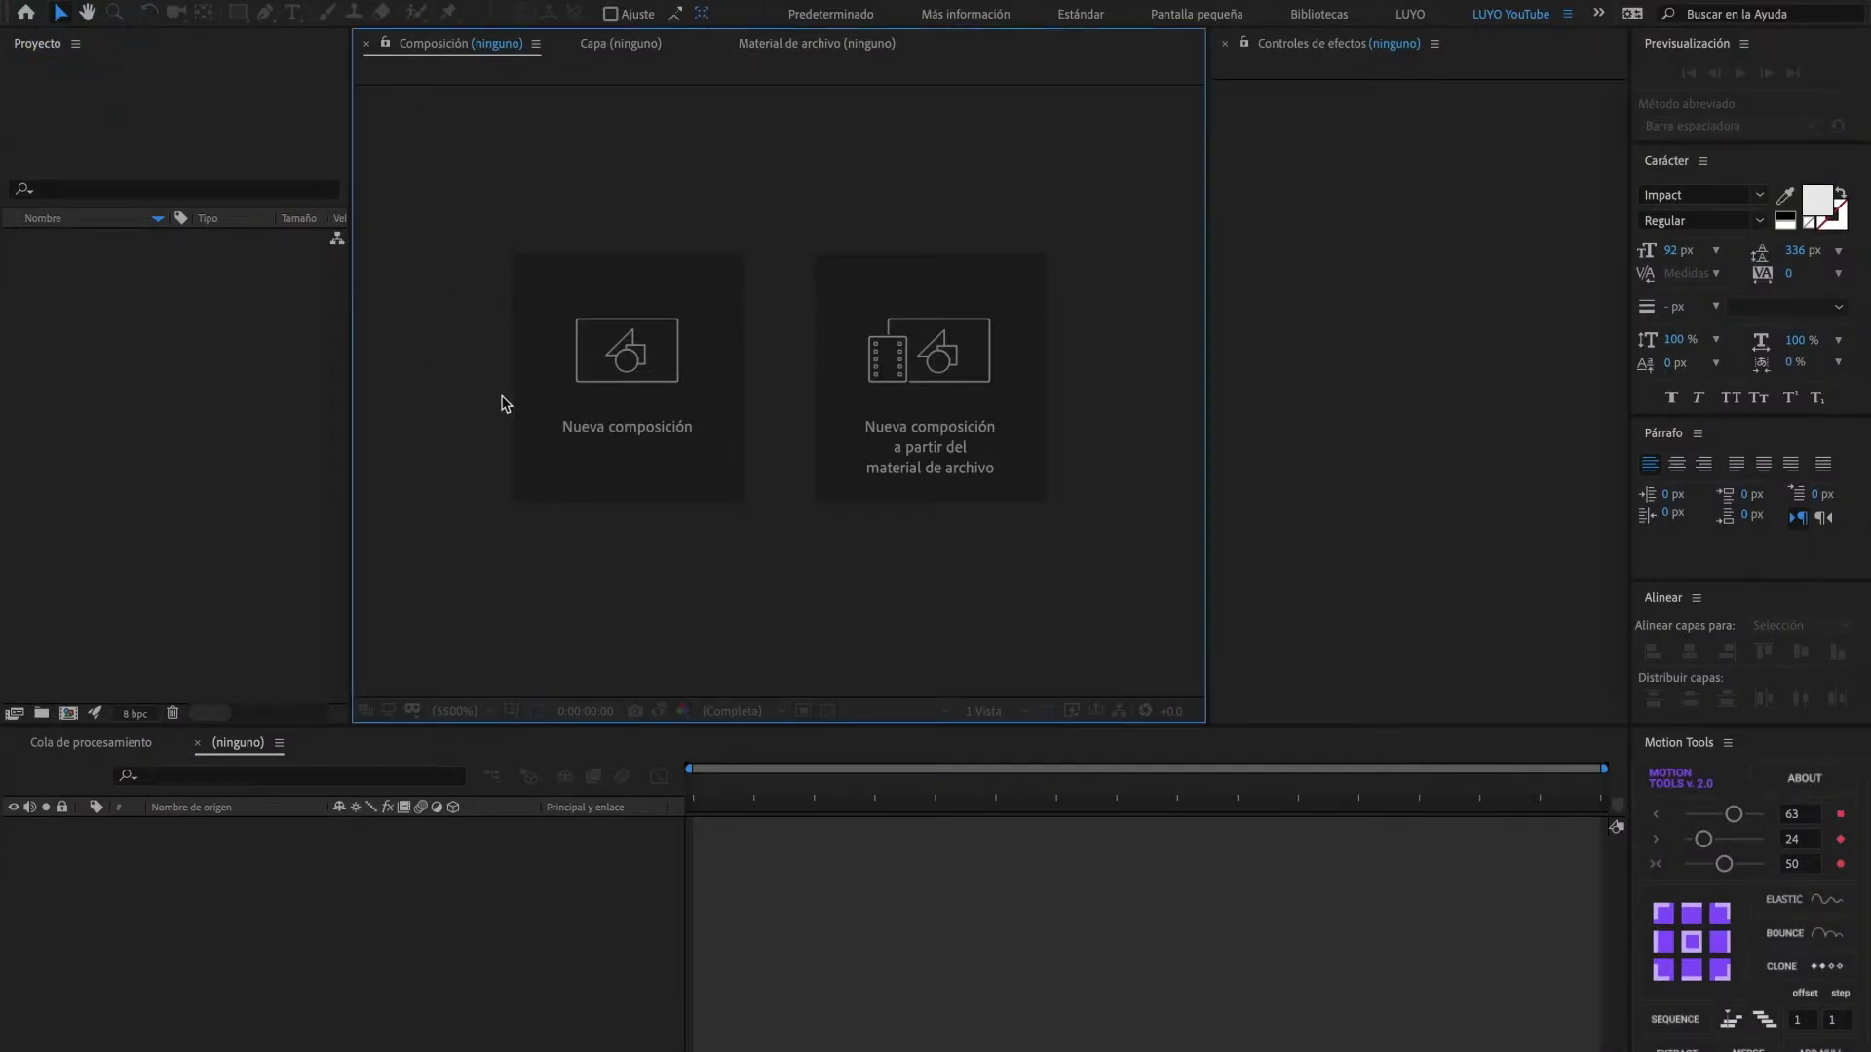
click(665, 406)
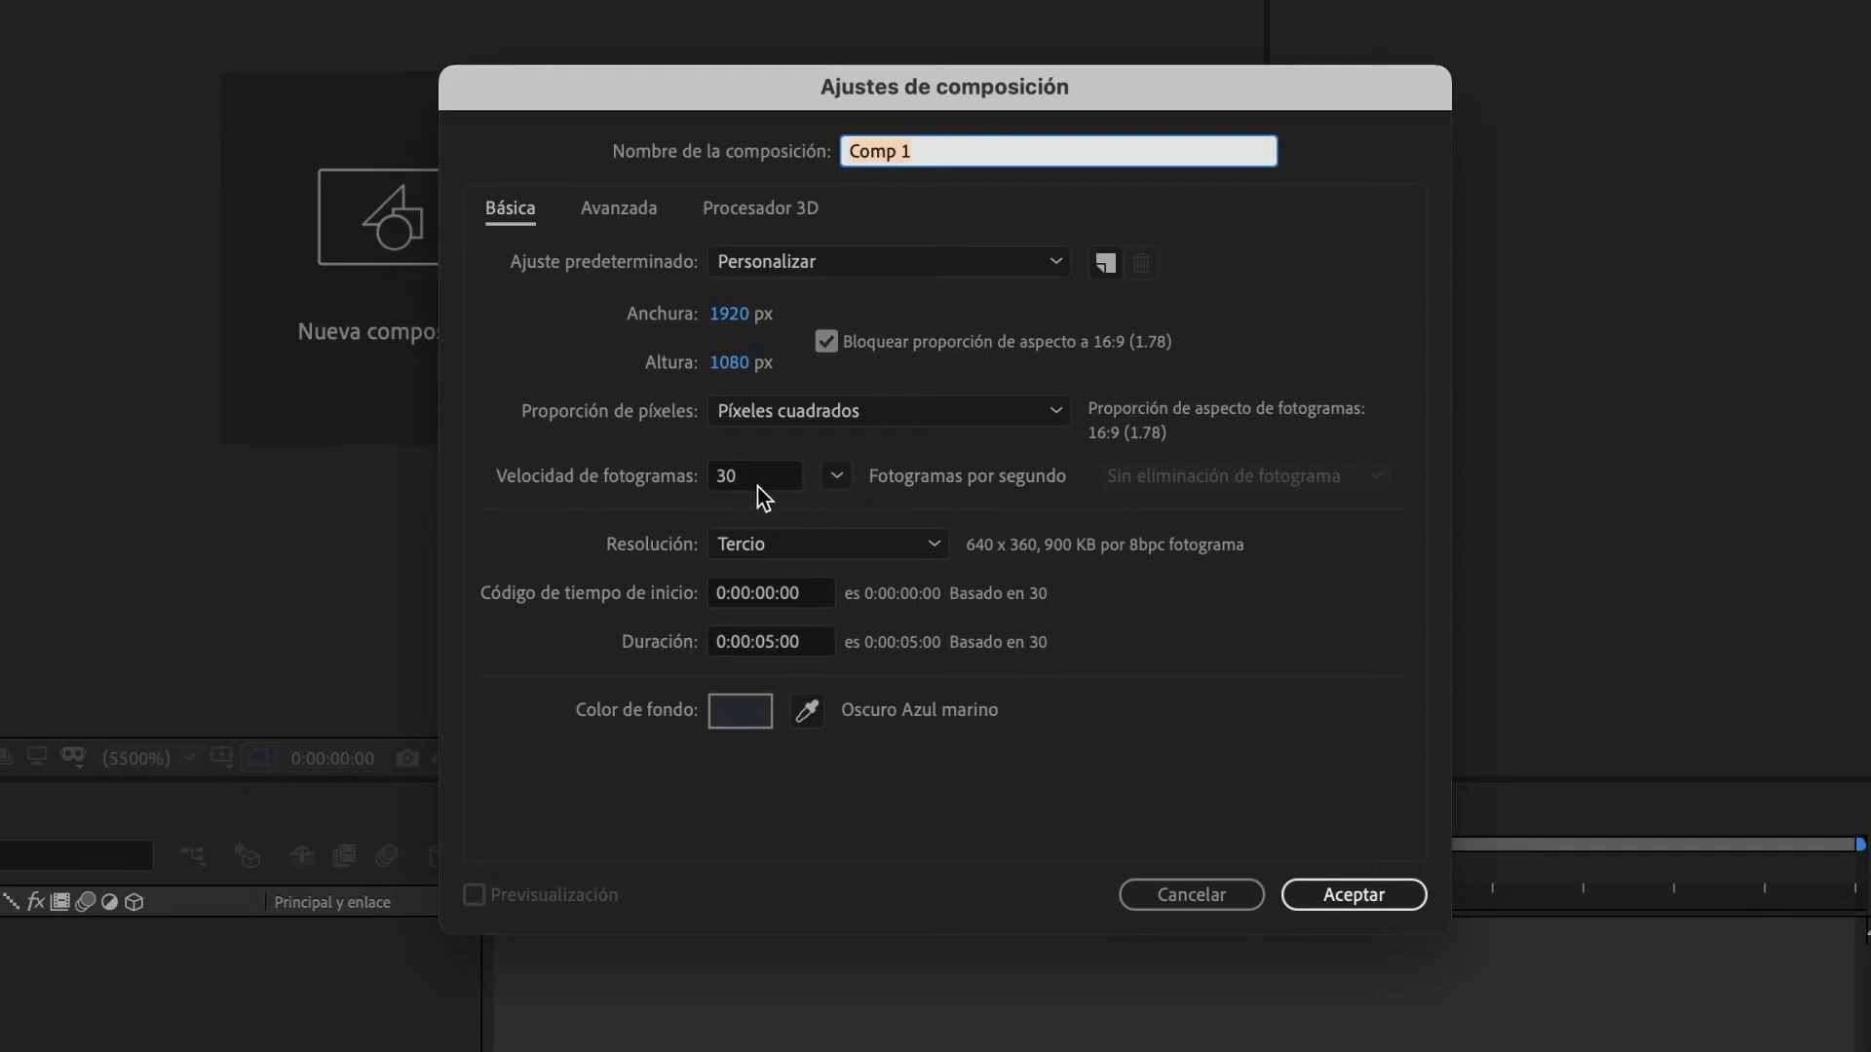
click(933, 547)
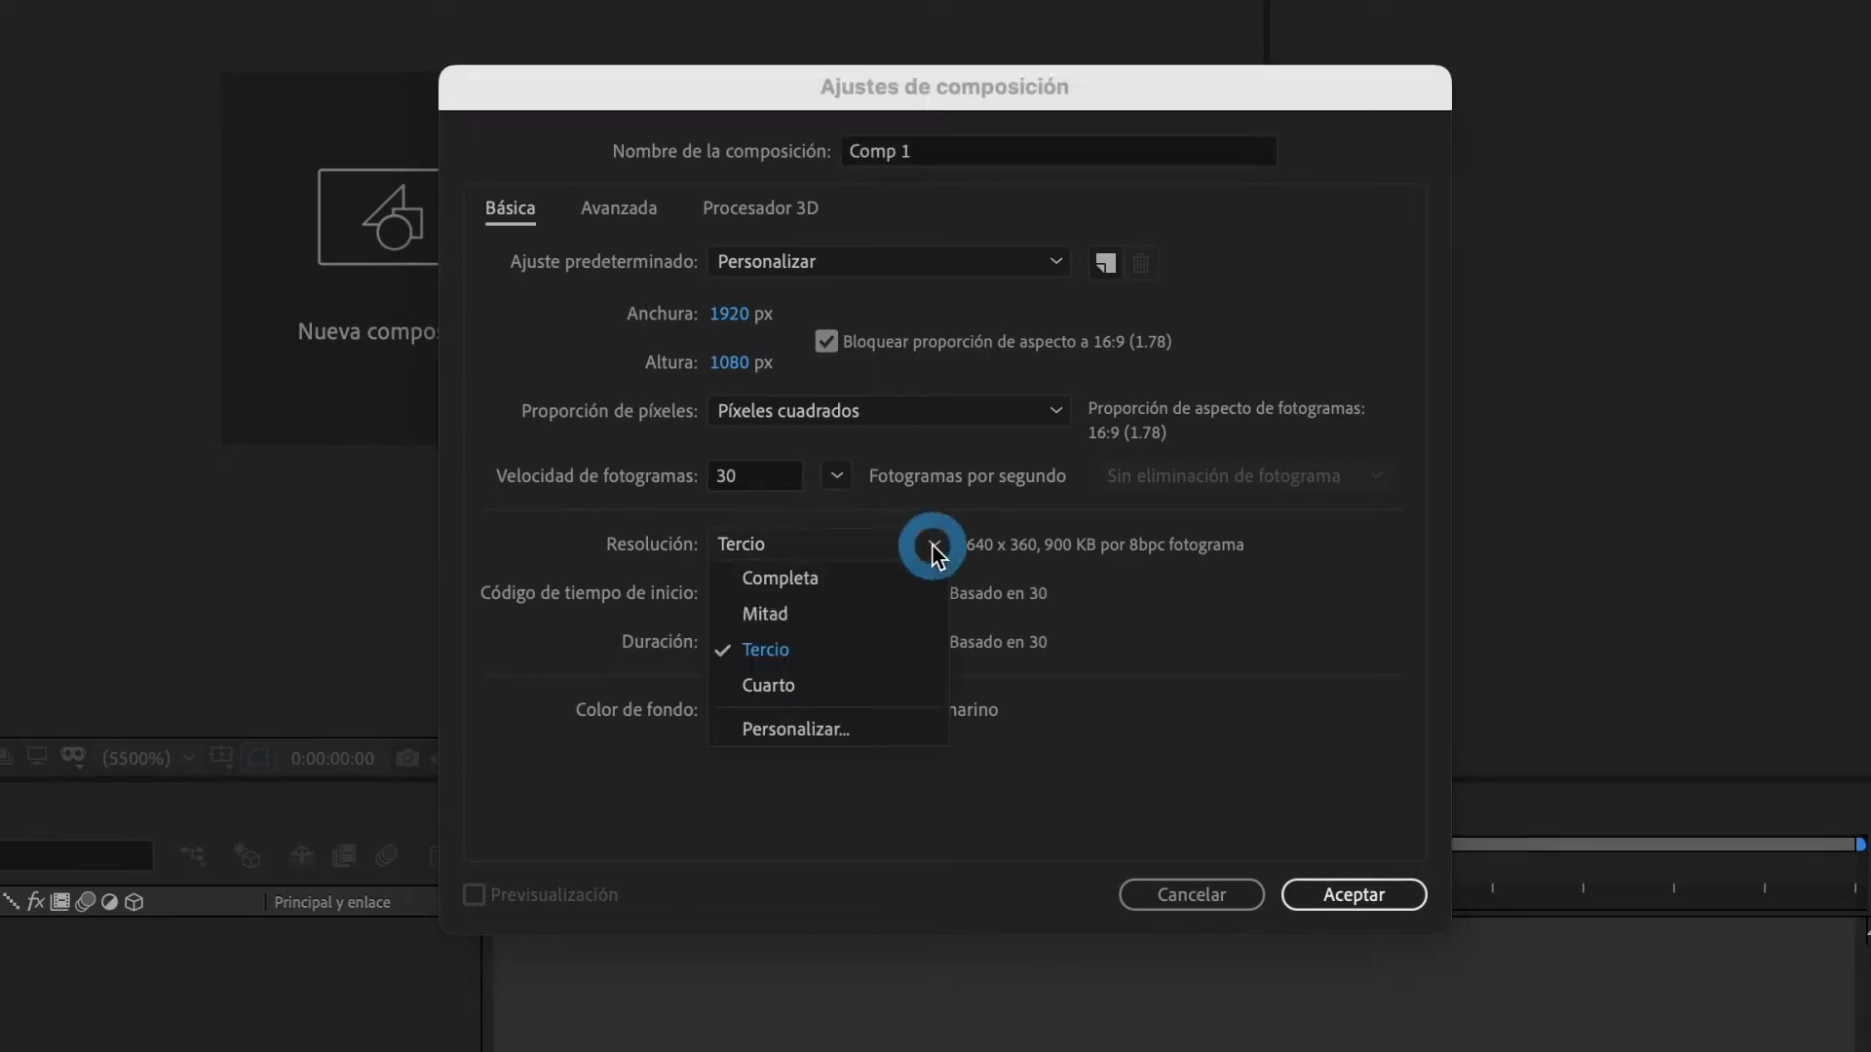
click(880, 582)
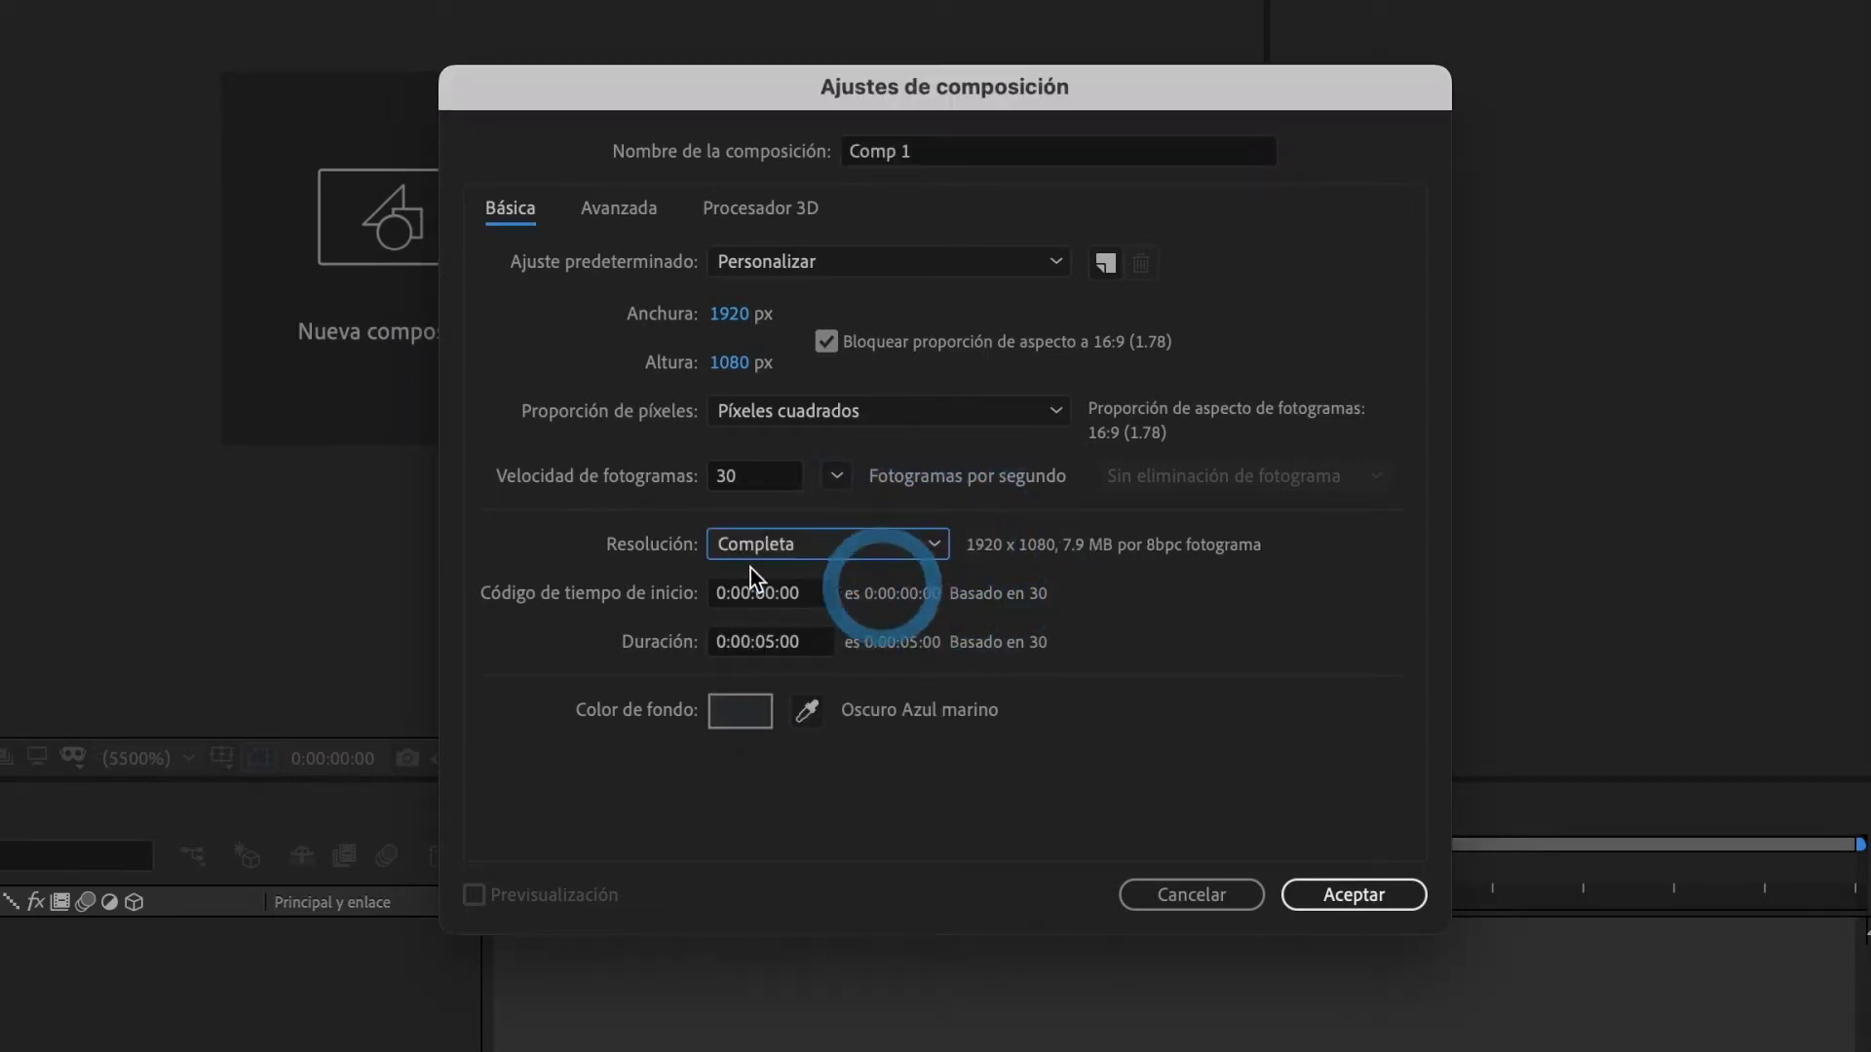
click(1328, 894)
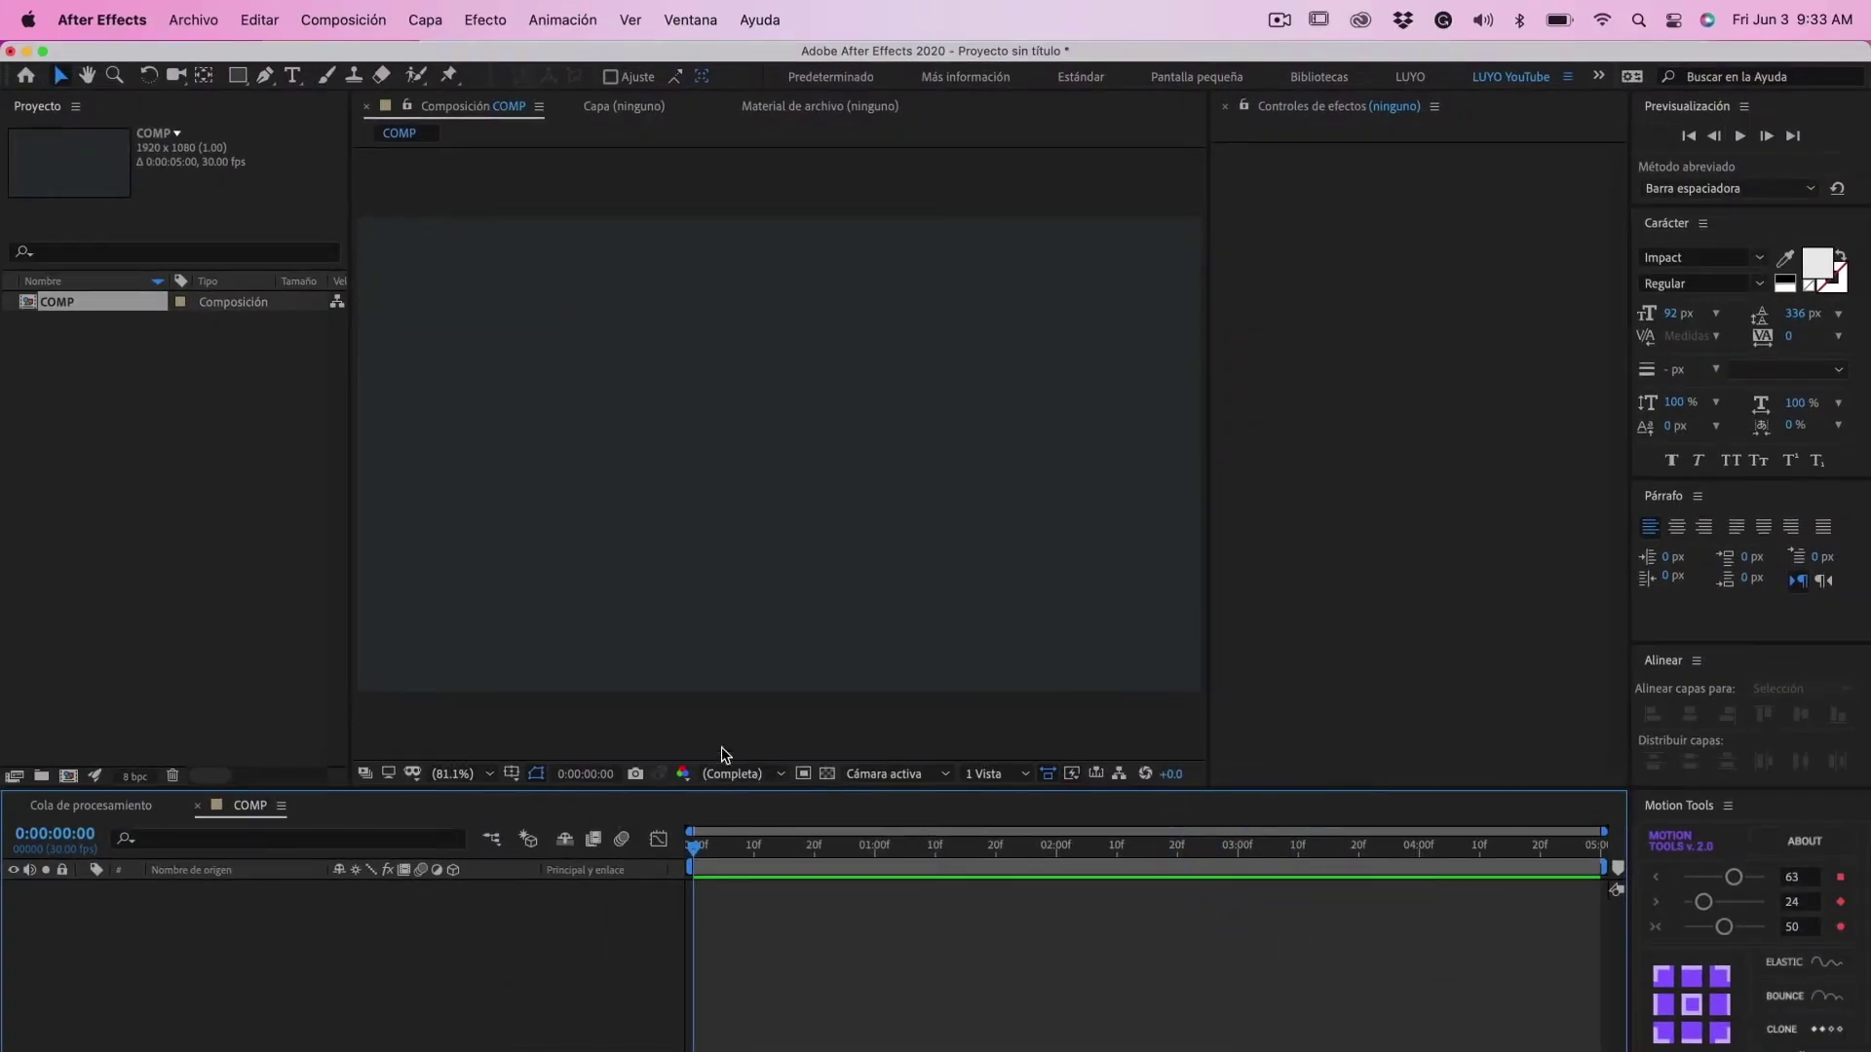
- Add a 1920x1080 solid layer named 'Element 3D' to the COMP timeline
click(424, 19)
mouse_move(434, 59)
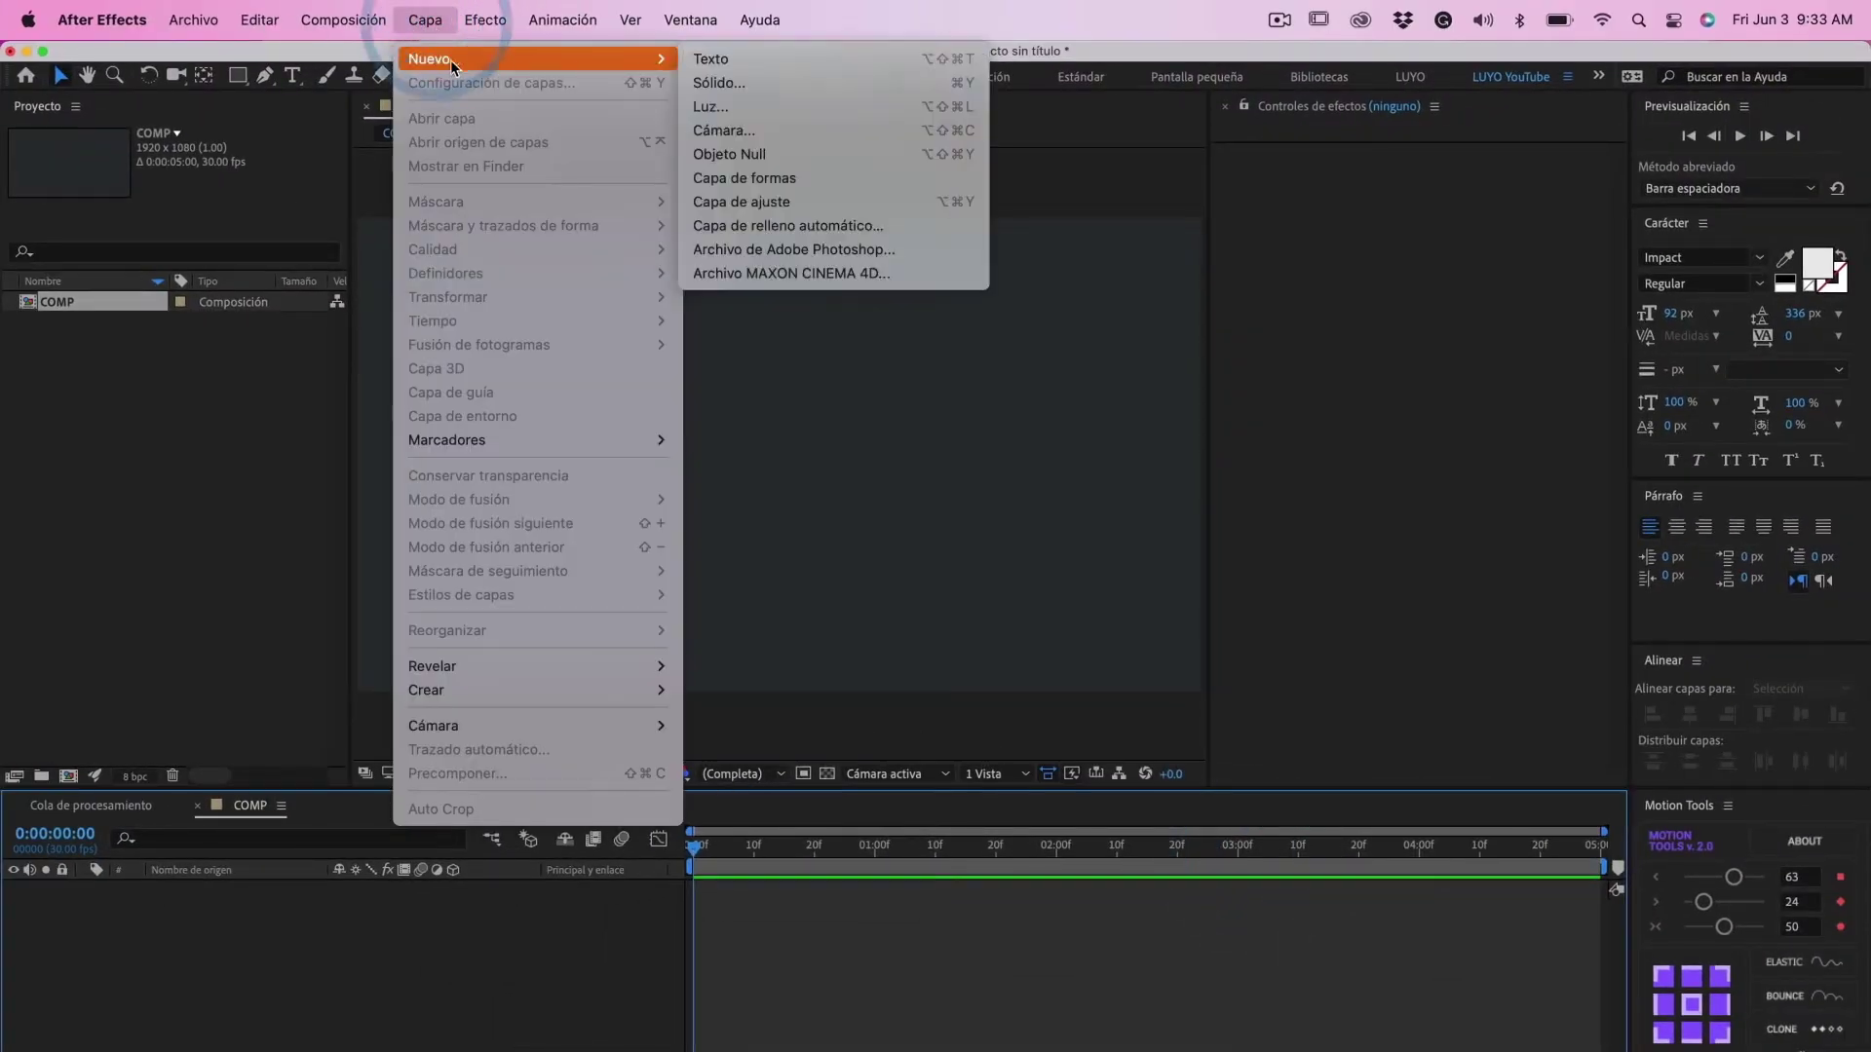
click(778, 78)
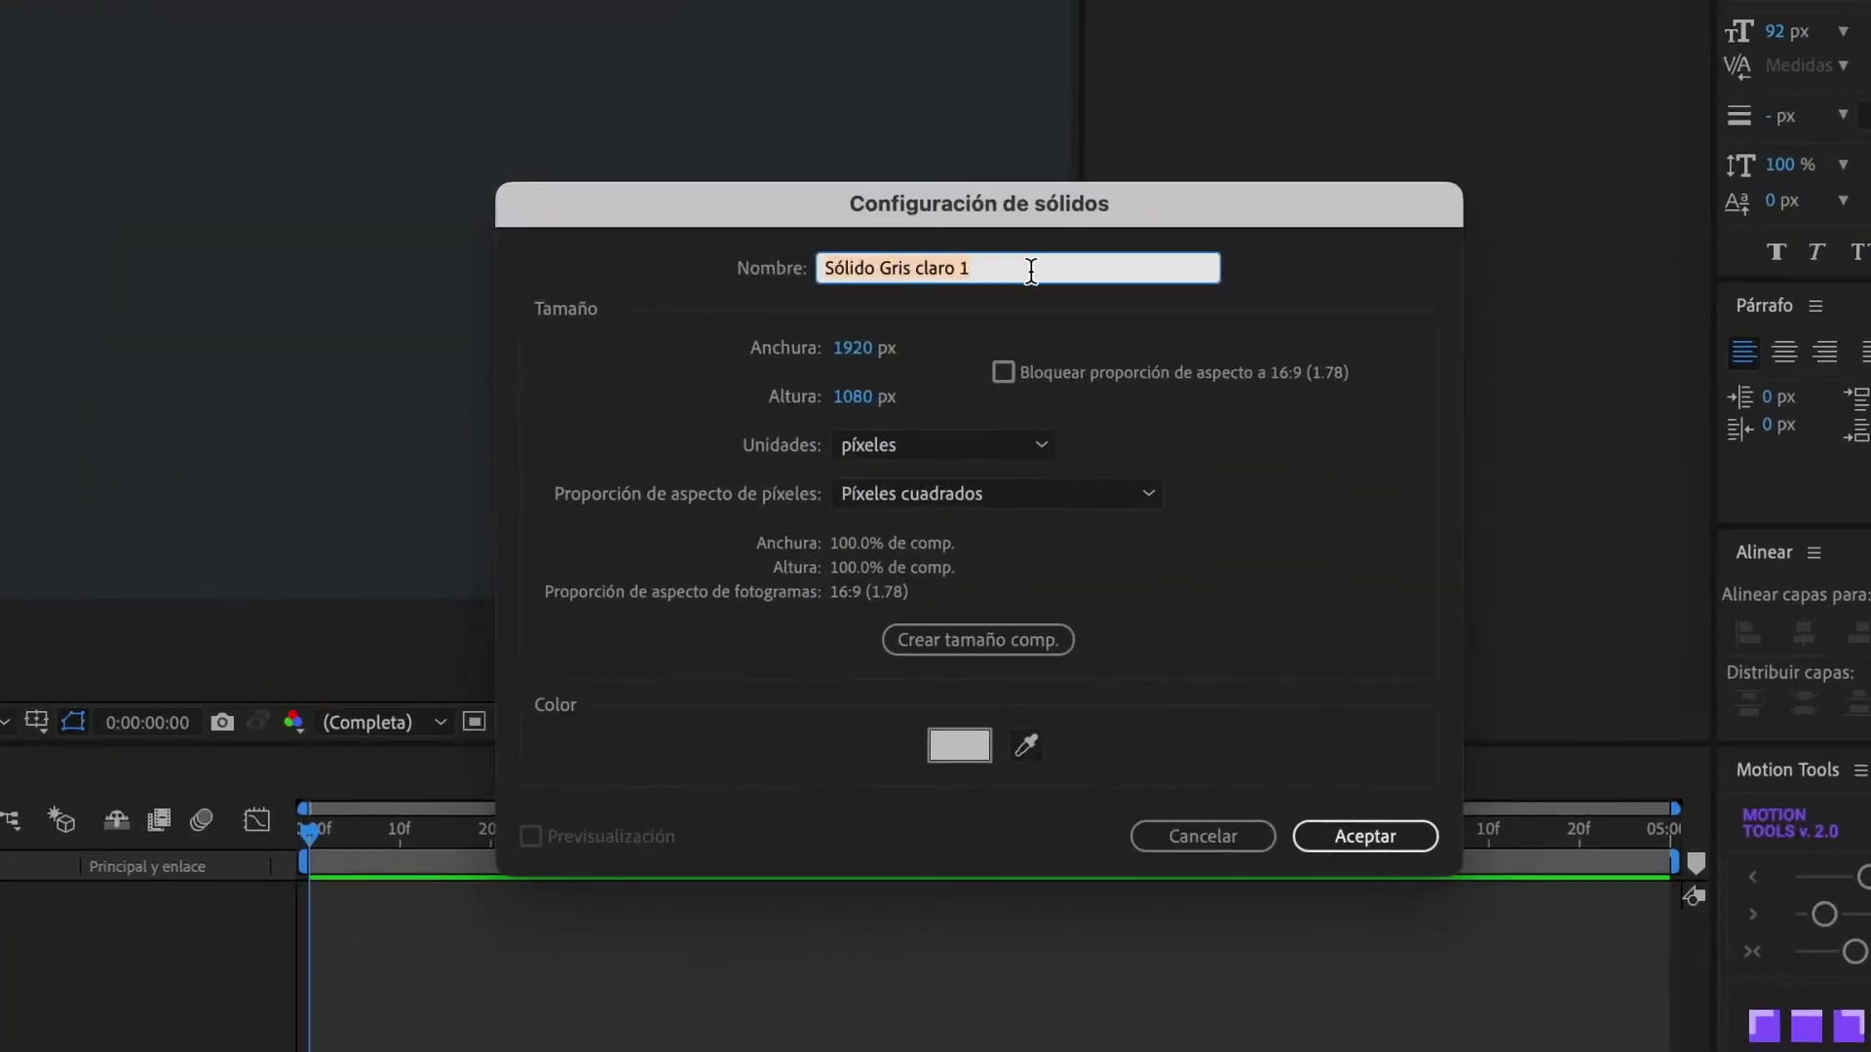
text(Eleme)
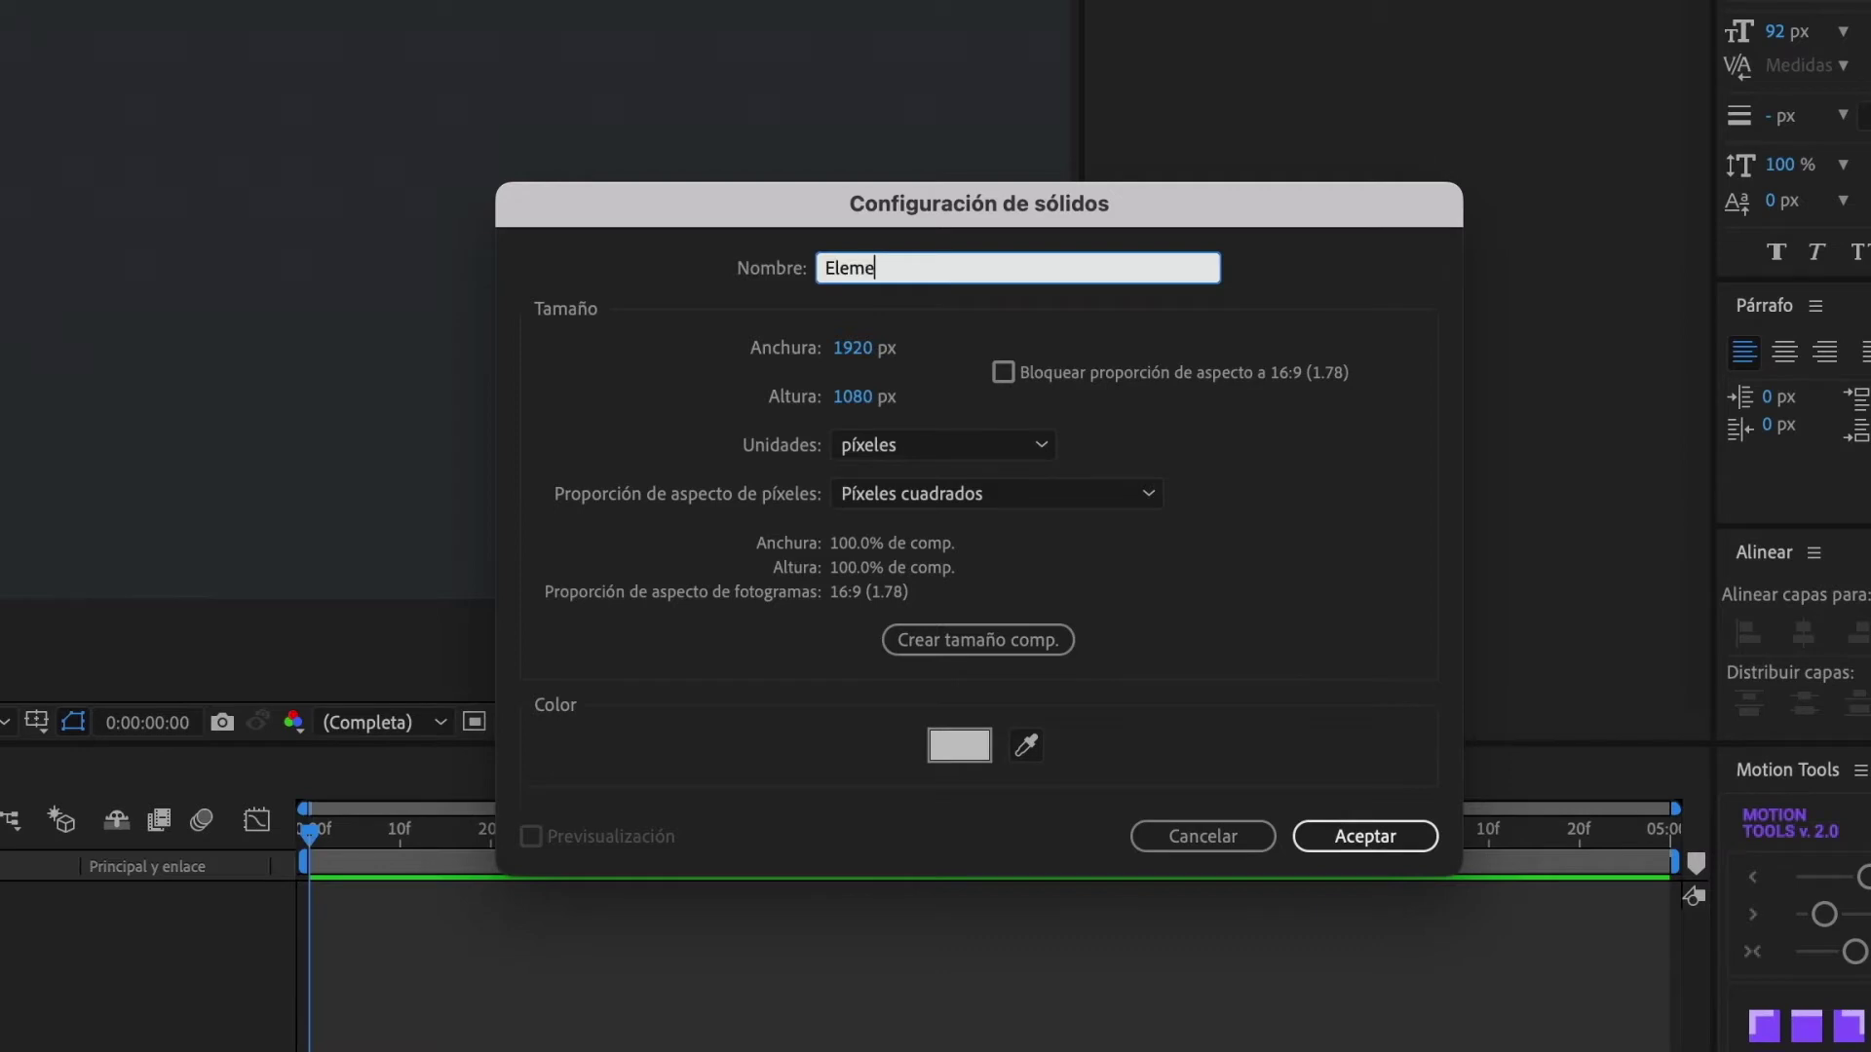
text(nt 3D)
click(1366, 836)
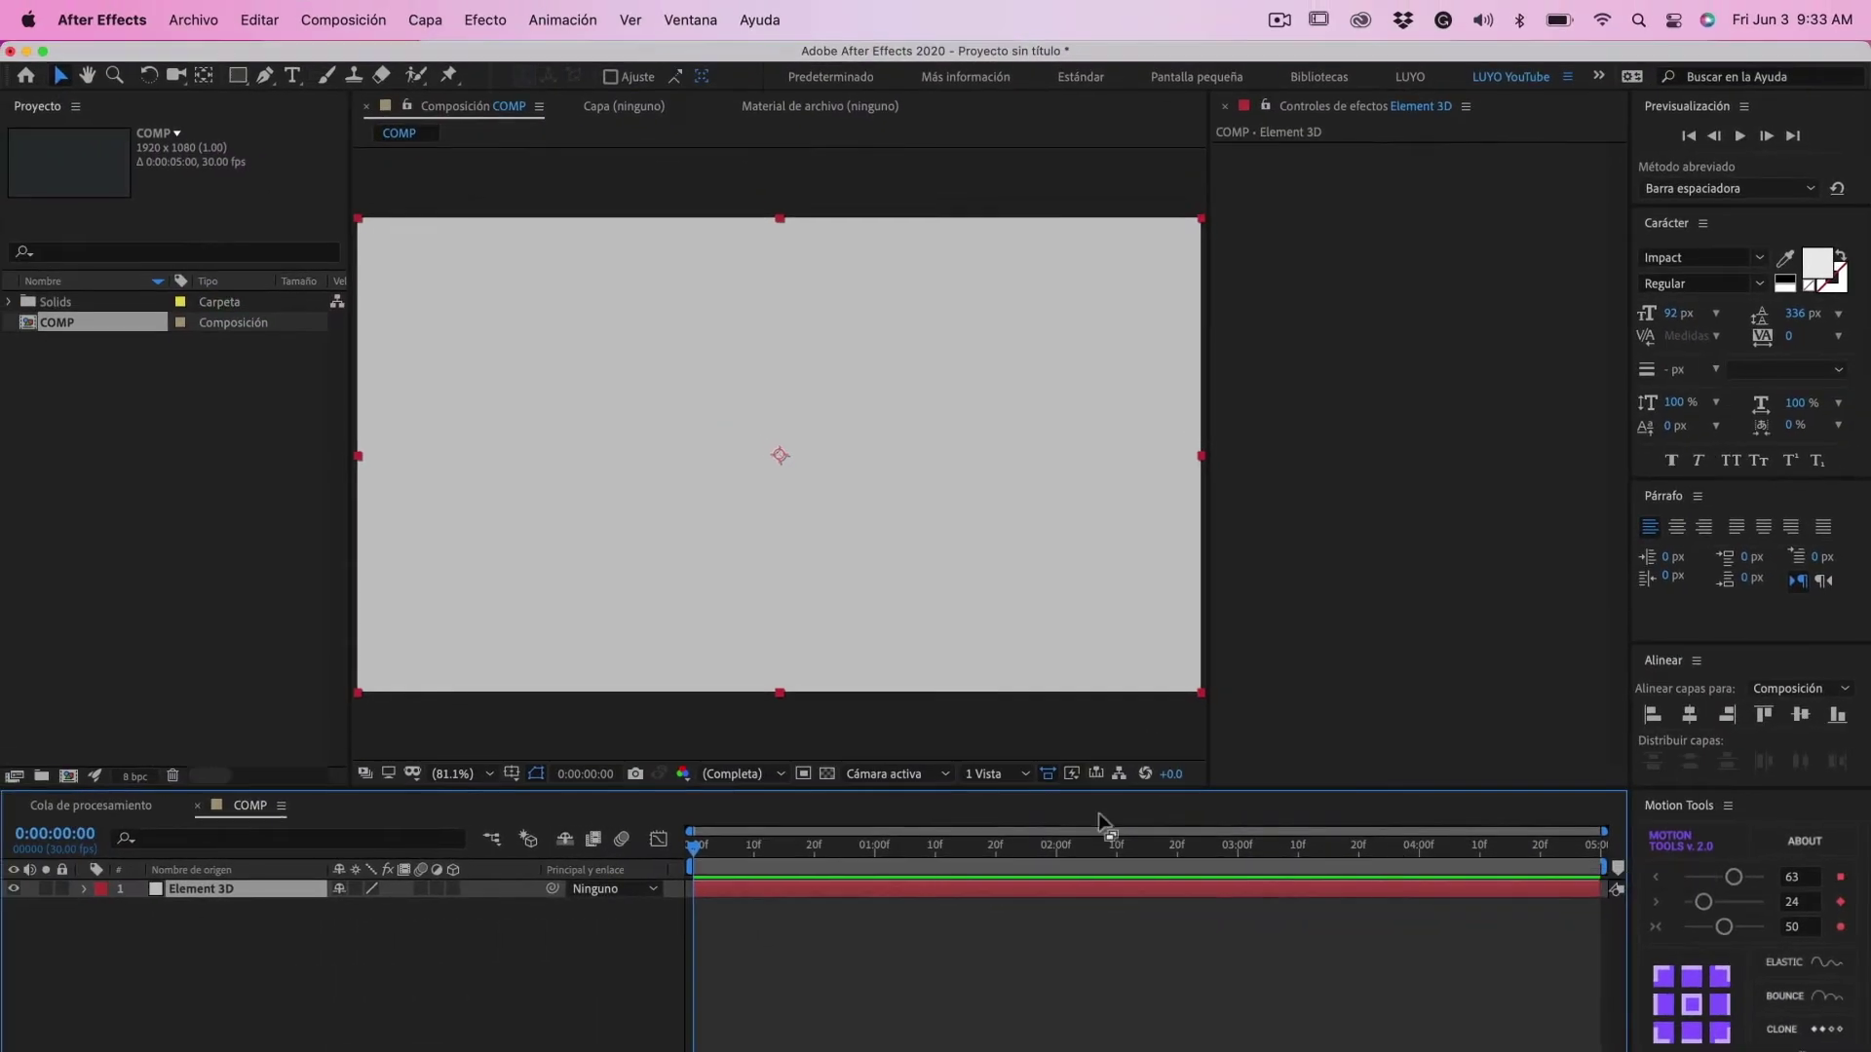
- Apply Video Copilot Element to the Element 3D layer and bring up its Scene Setup
click(474, 26)
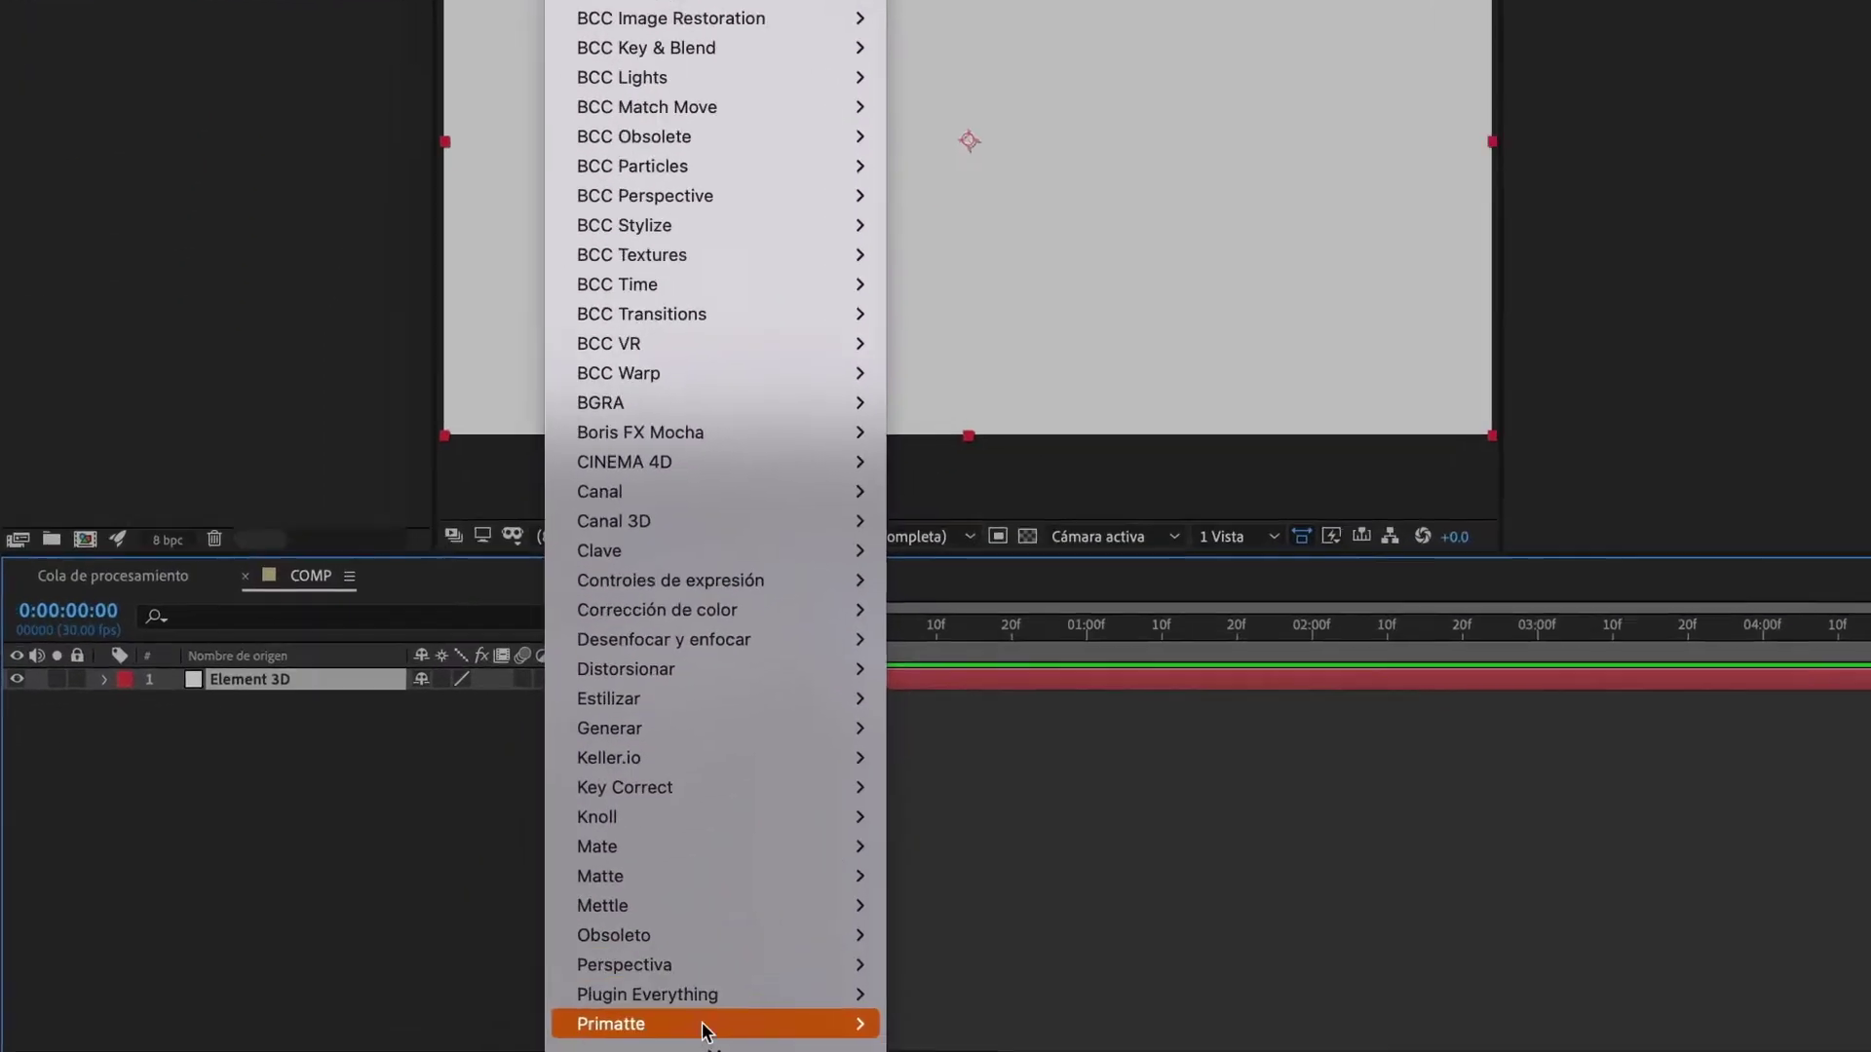
mouse_move(727, 996)
mouse_move(681, 897)
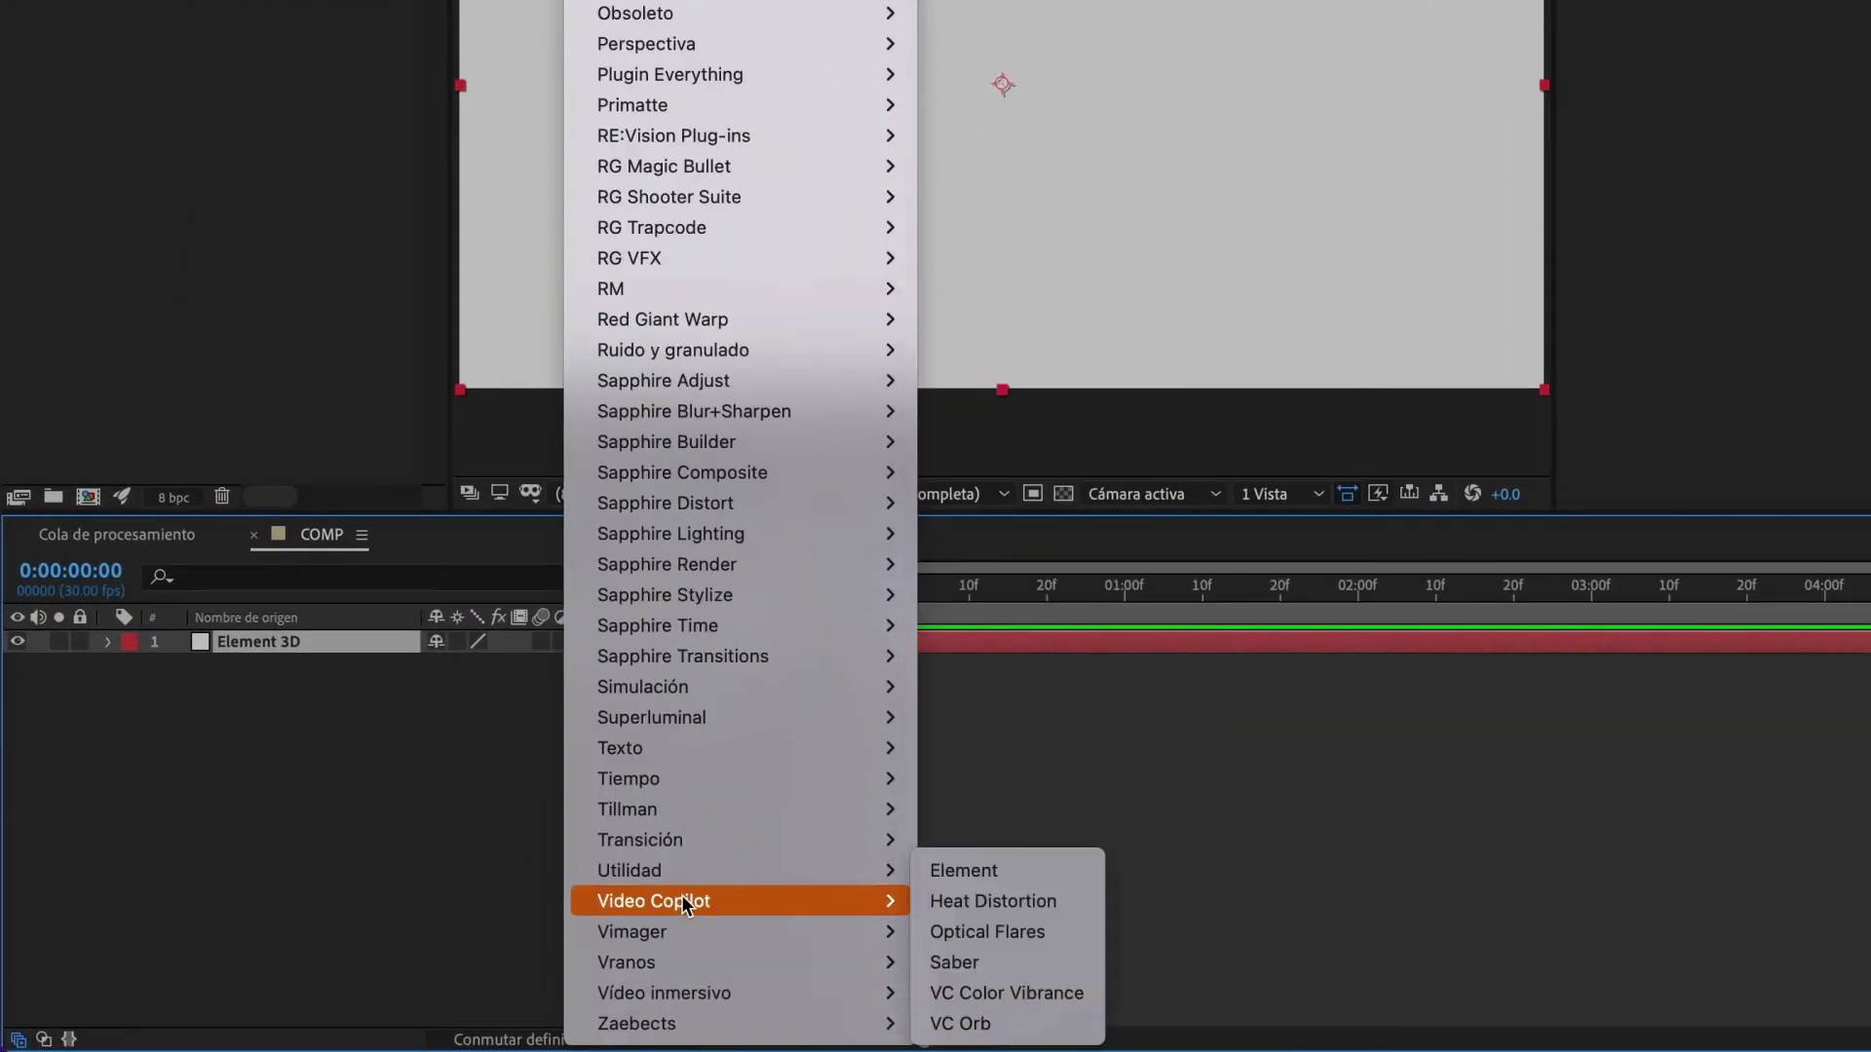
click(975, 872)
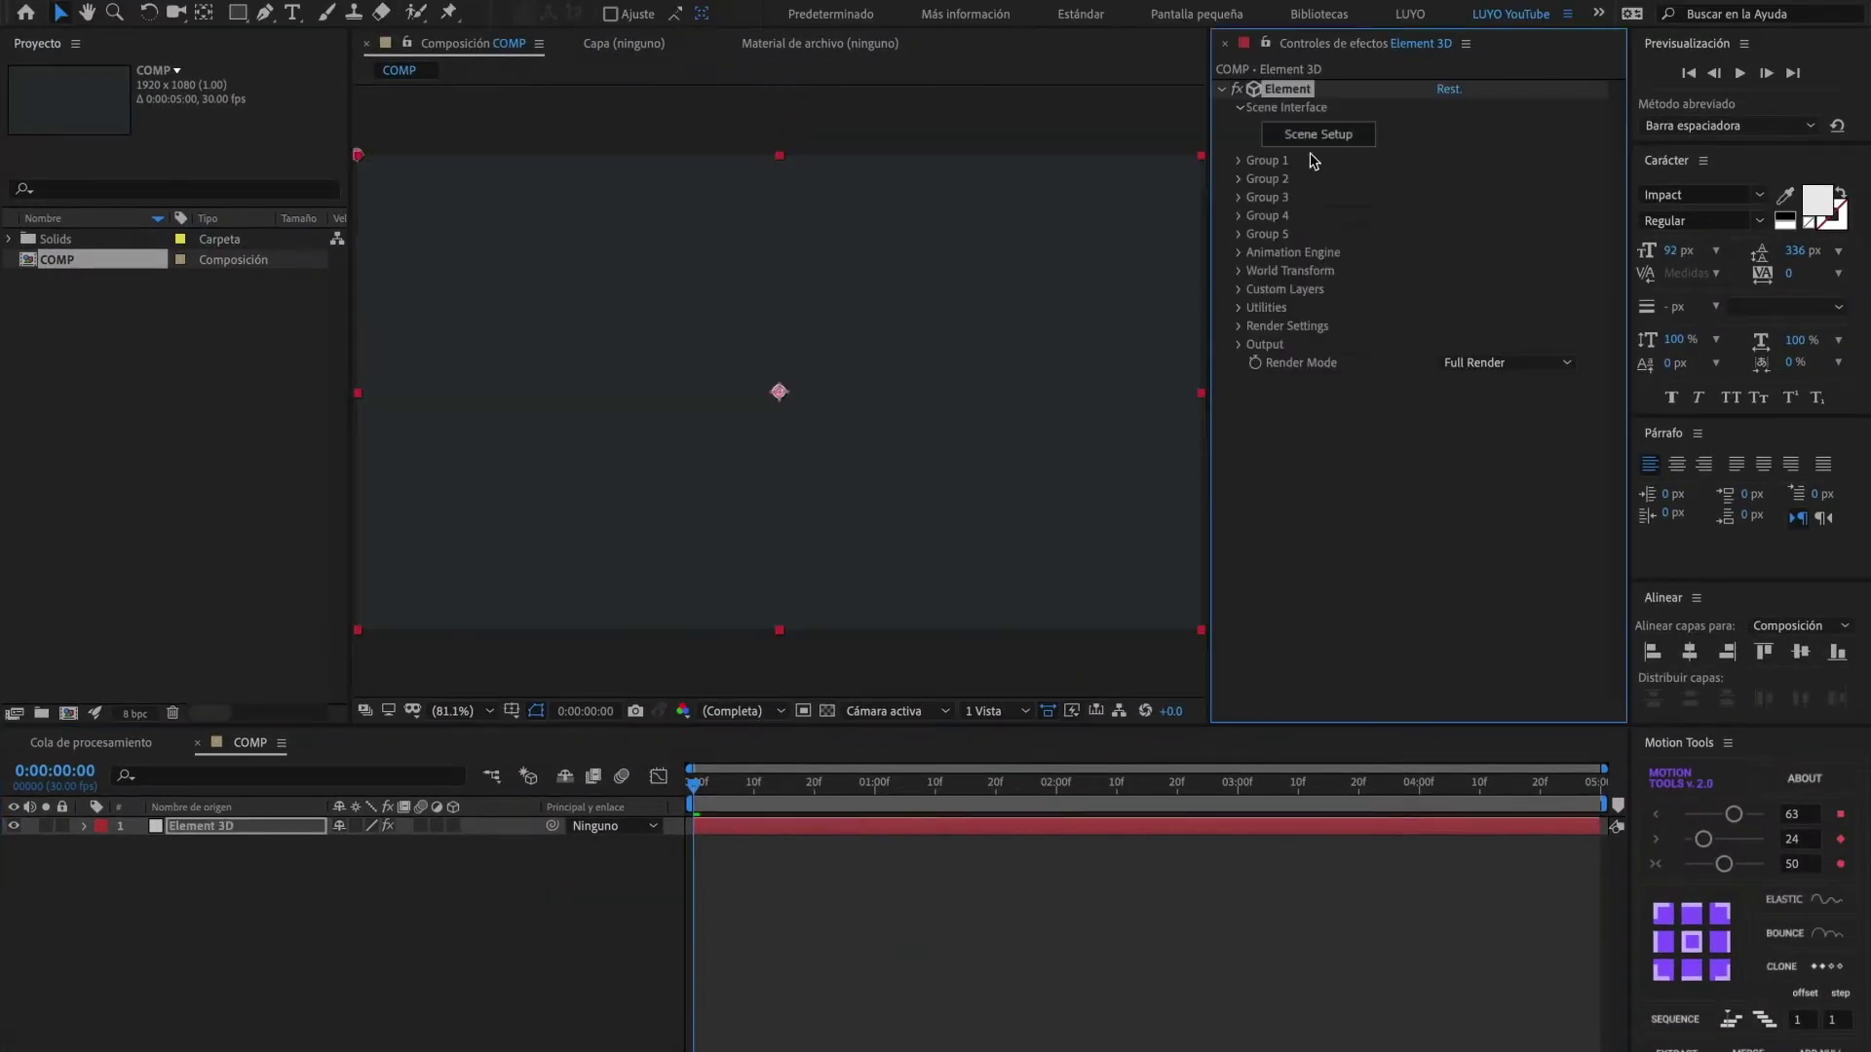
click(1317, 135)
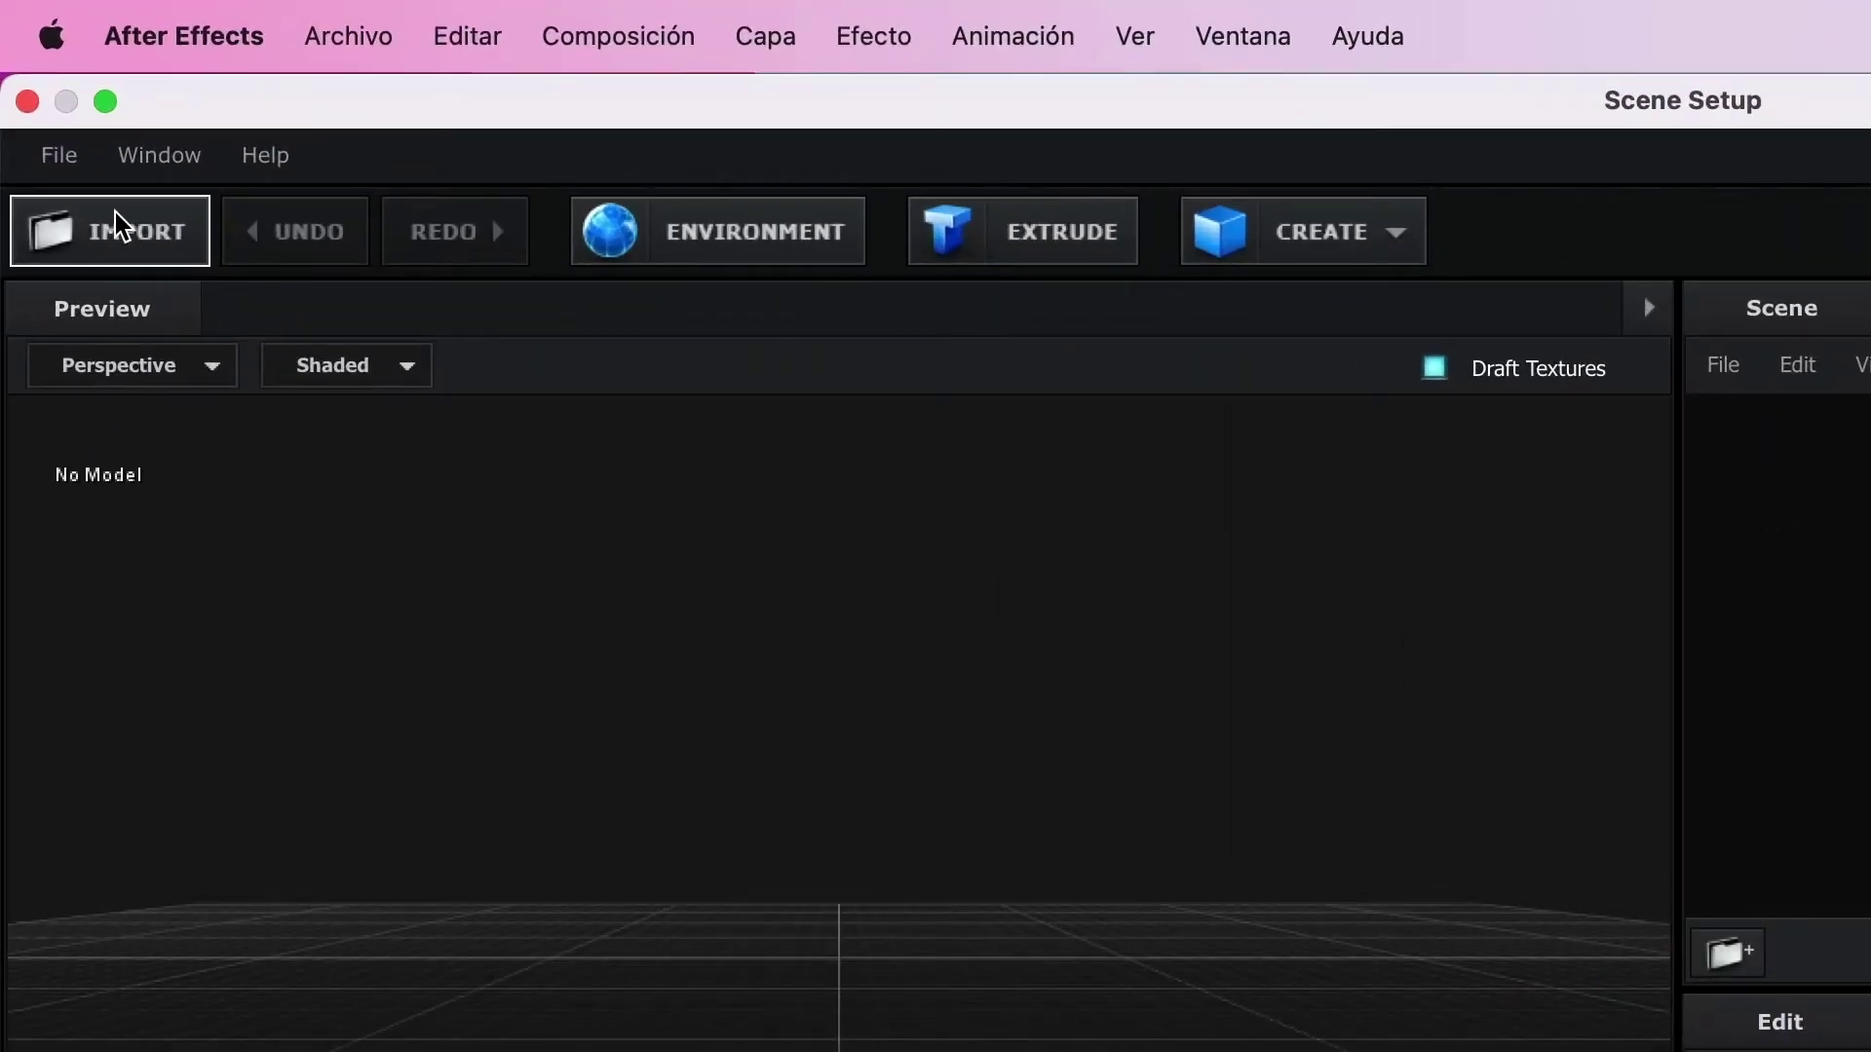
- Import conan_obj.obj from the desktop Conan folder as an Element 3D object
click(139, 220)
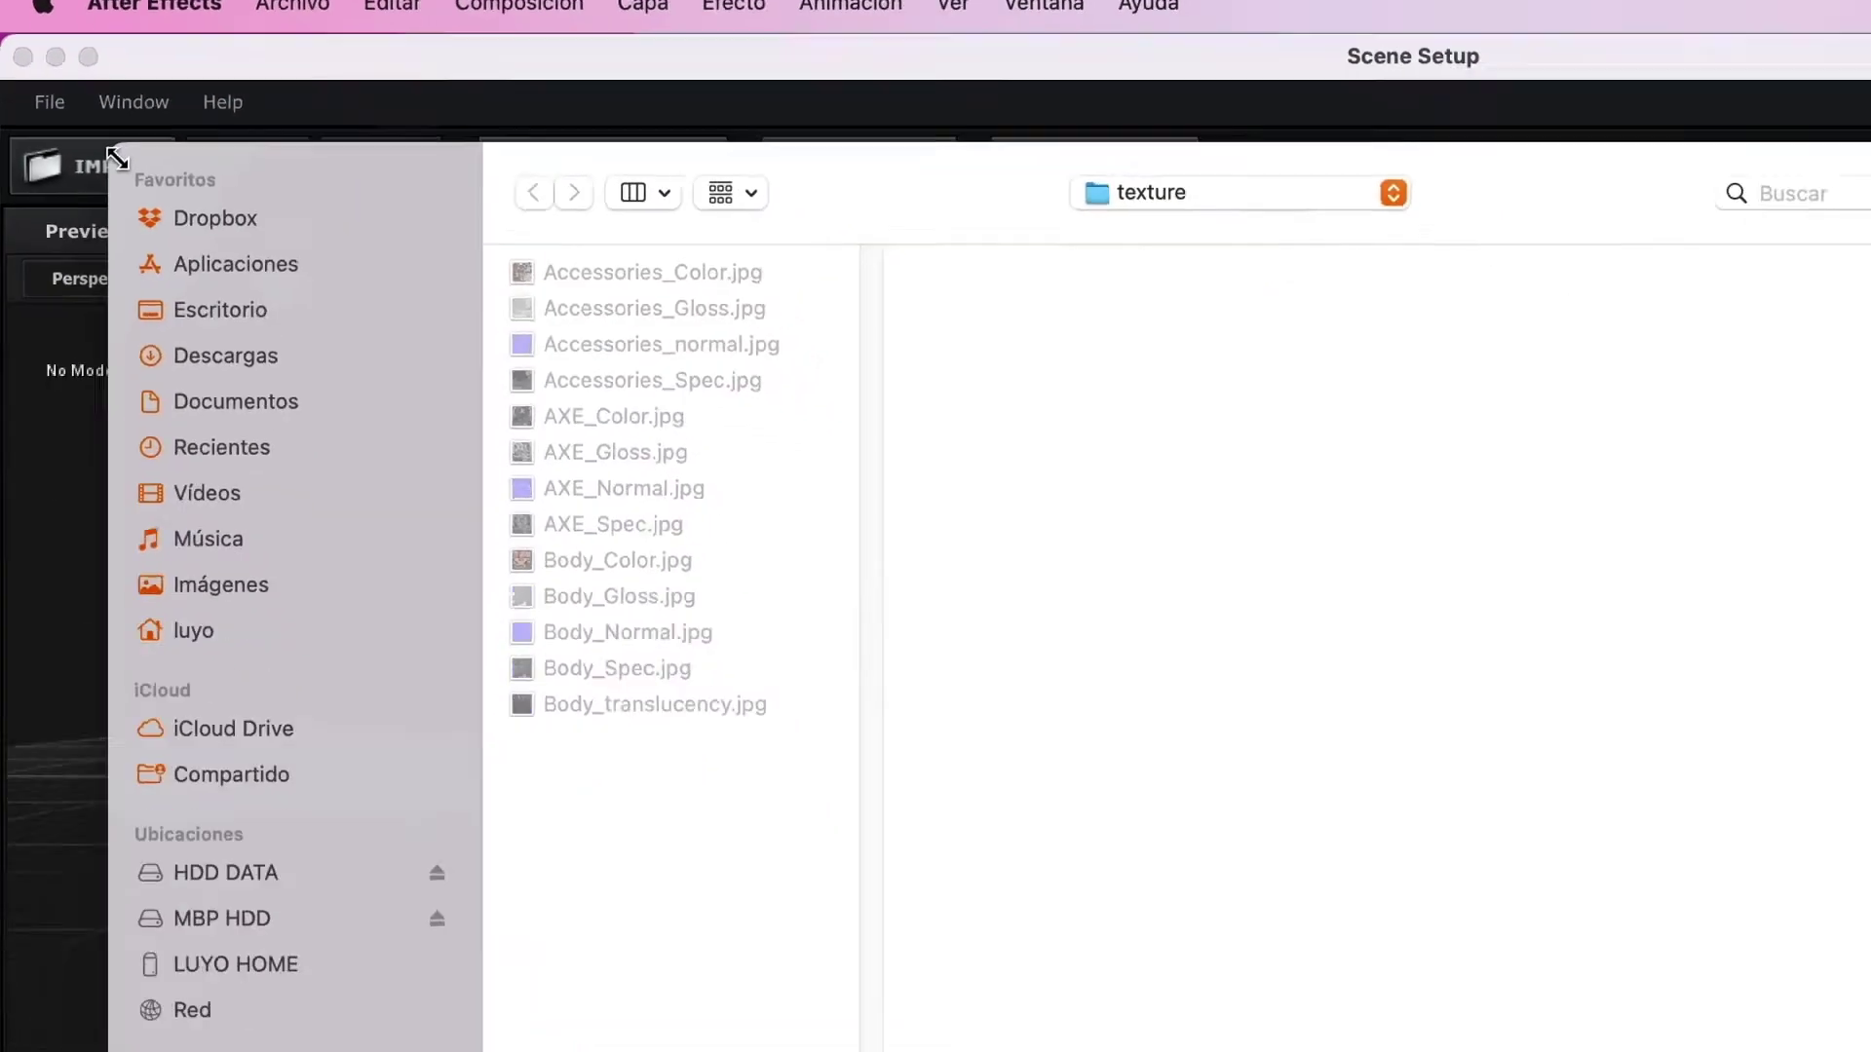
click(149, 153)
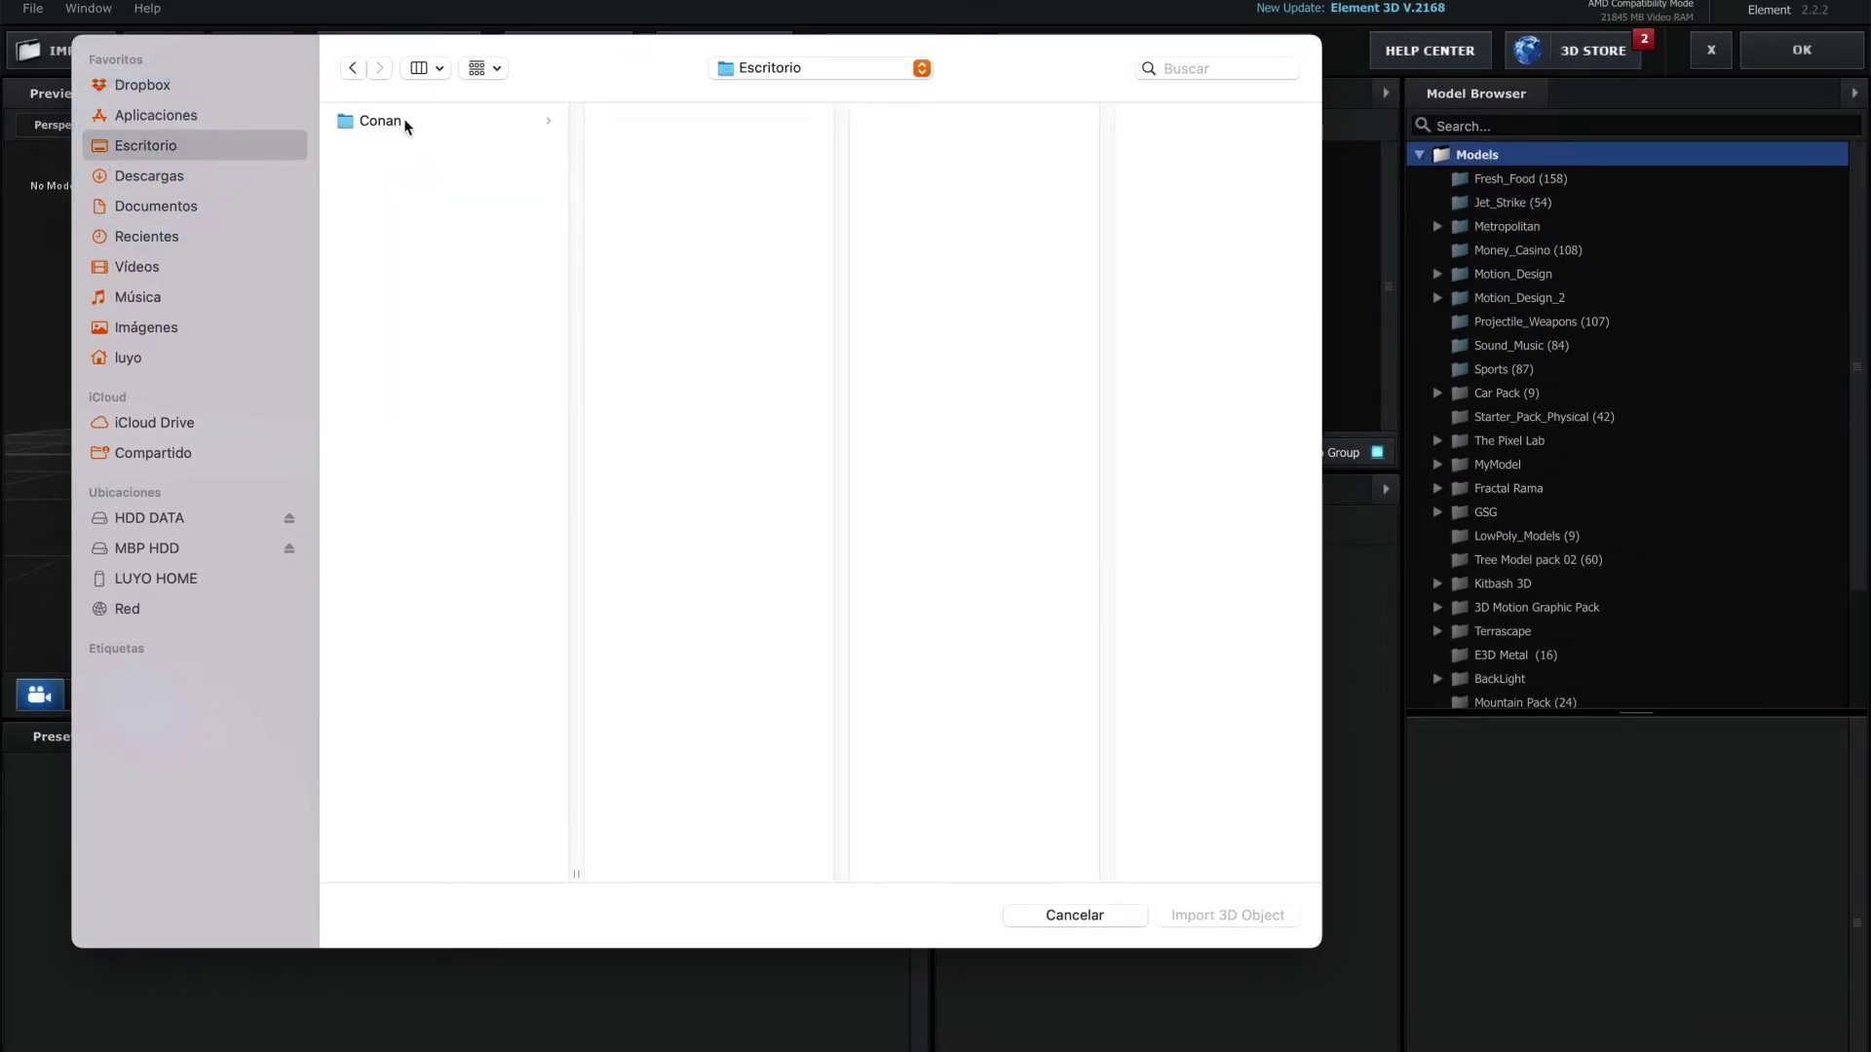
click(374, 118)
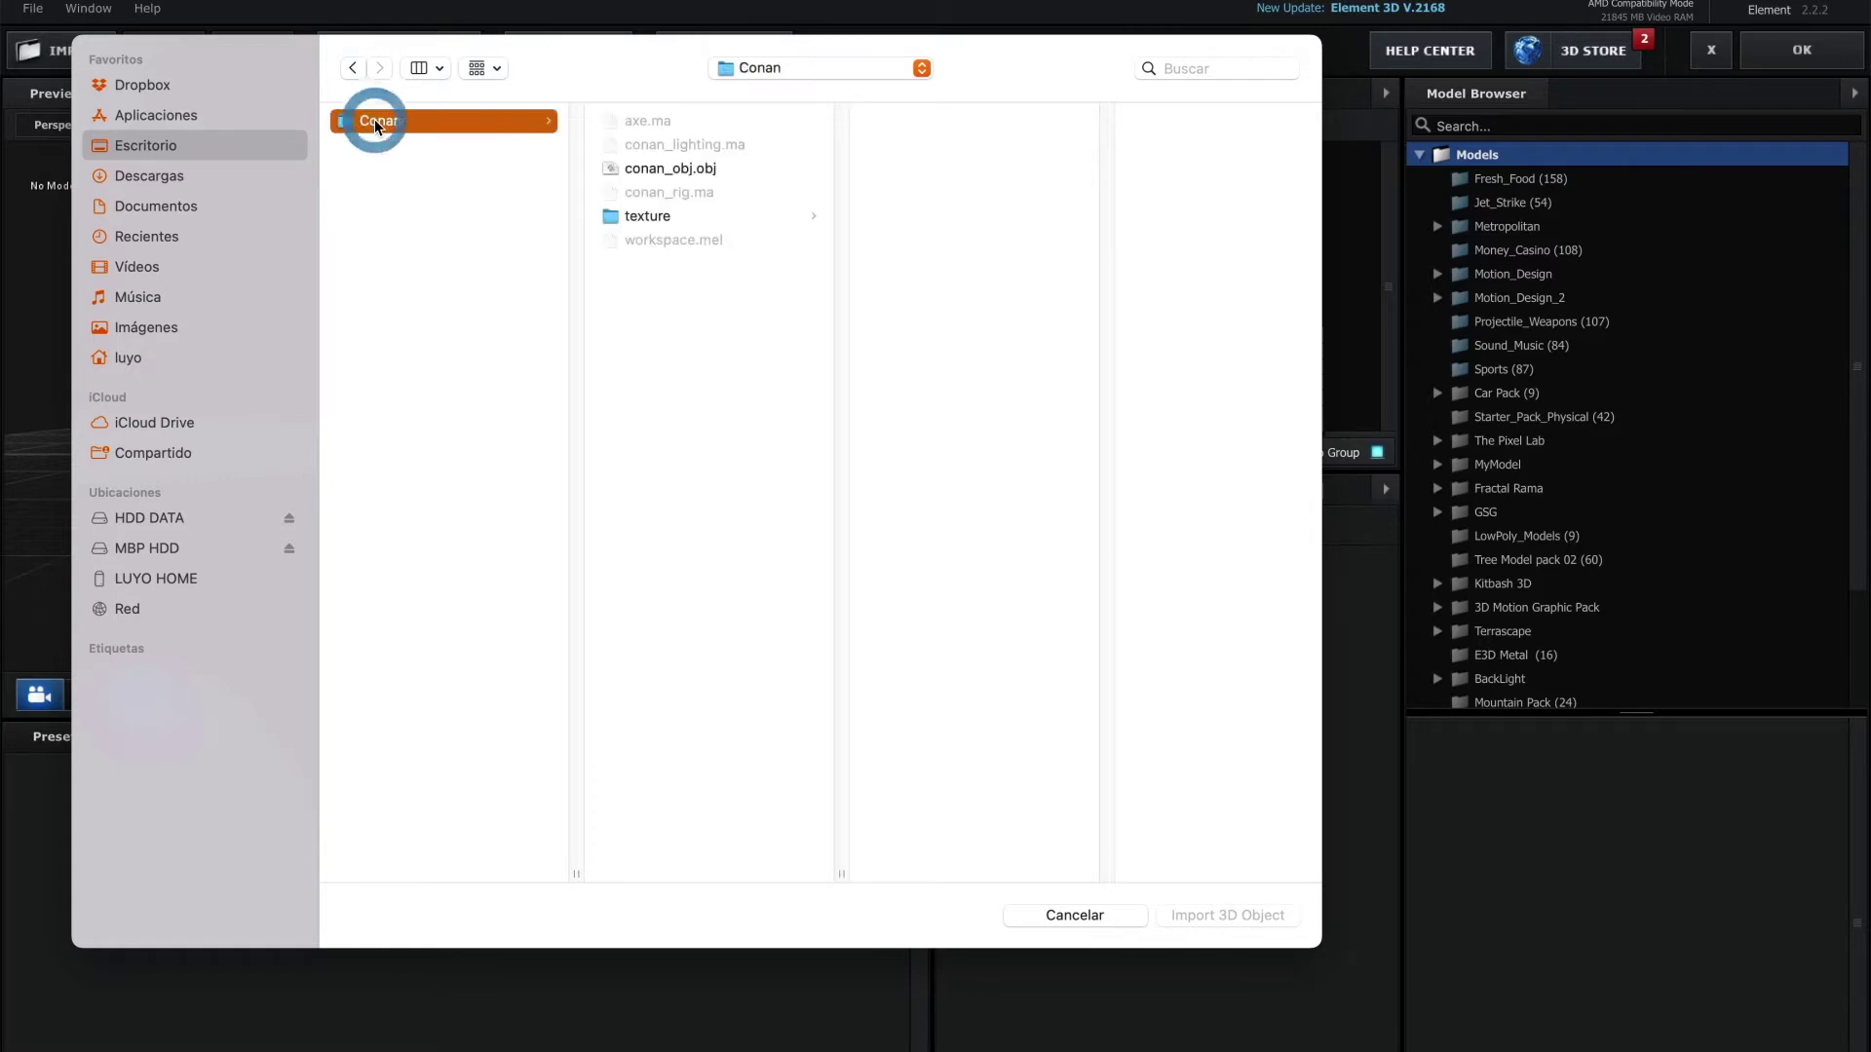
click(694, 172)
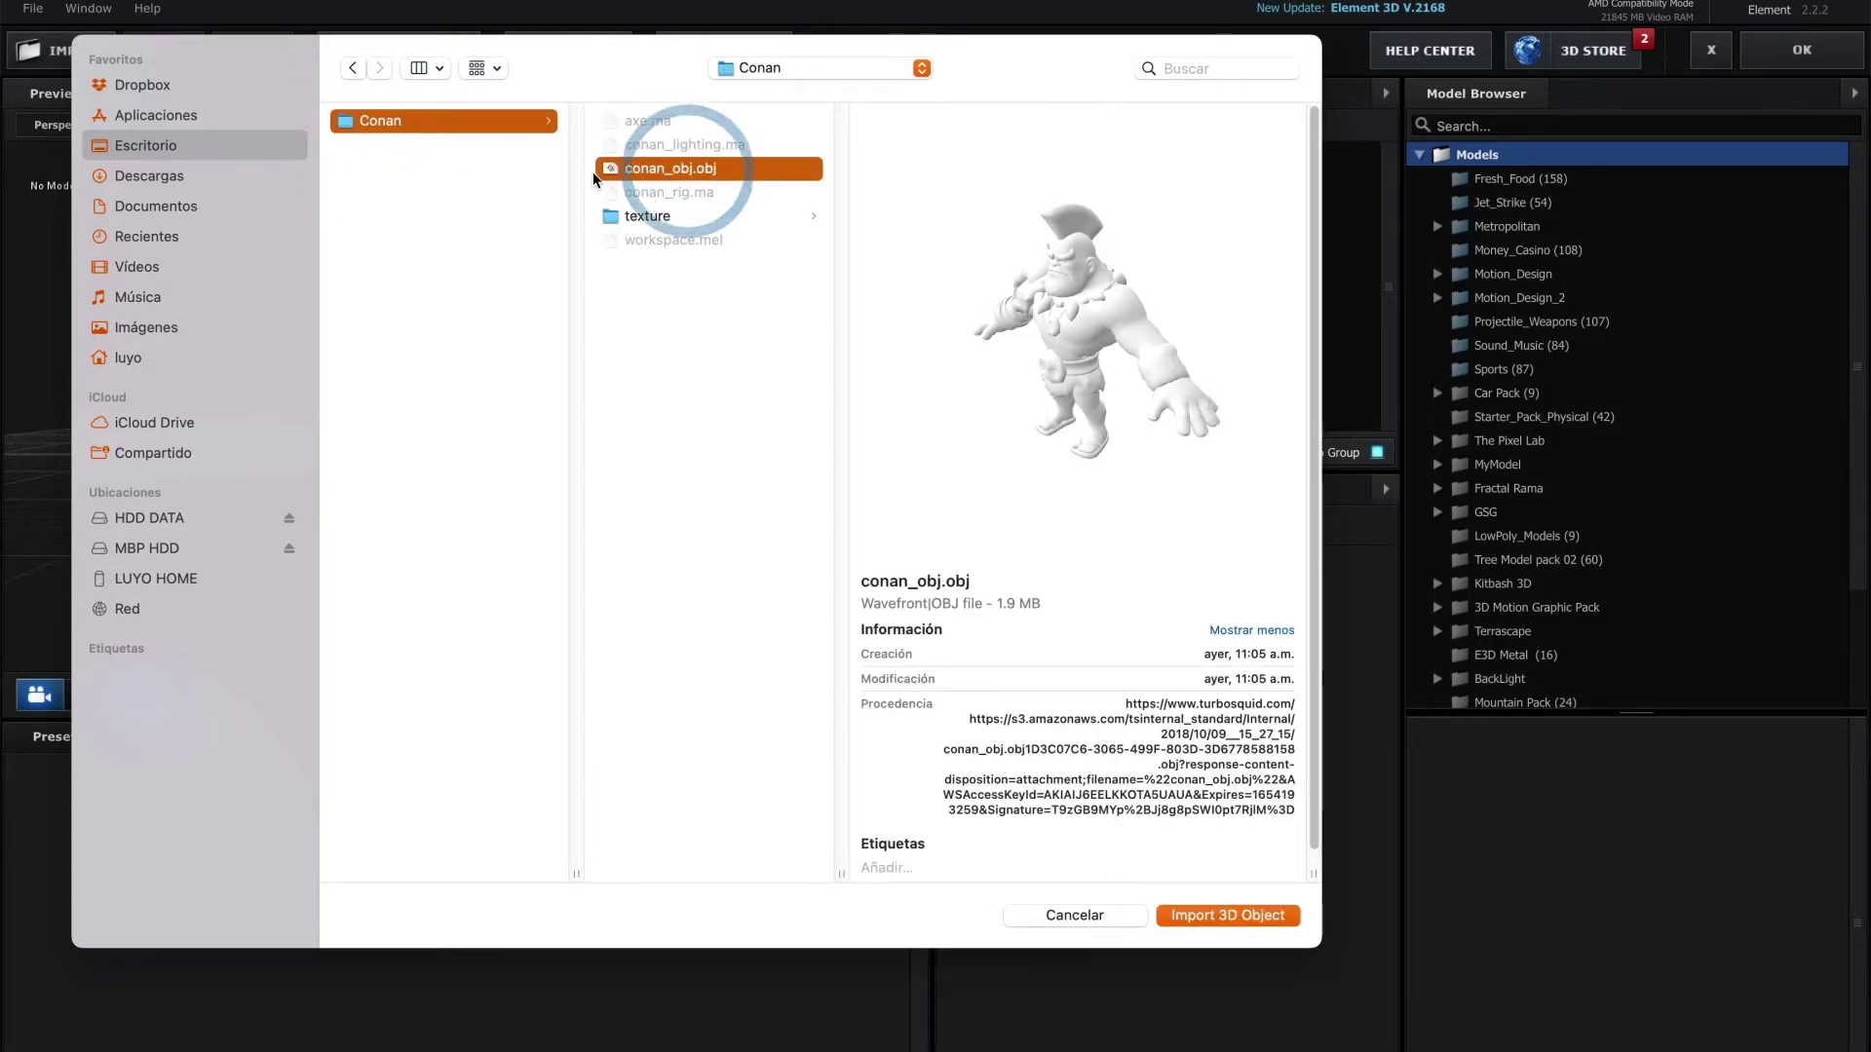
click(630, 218)
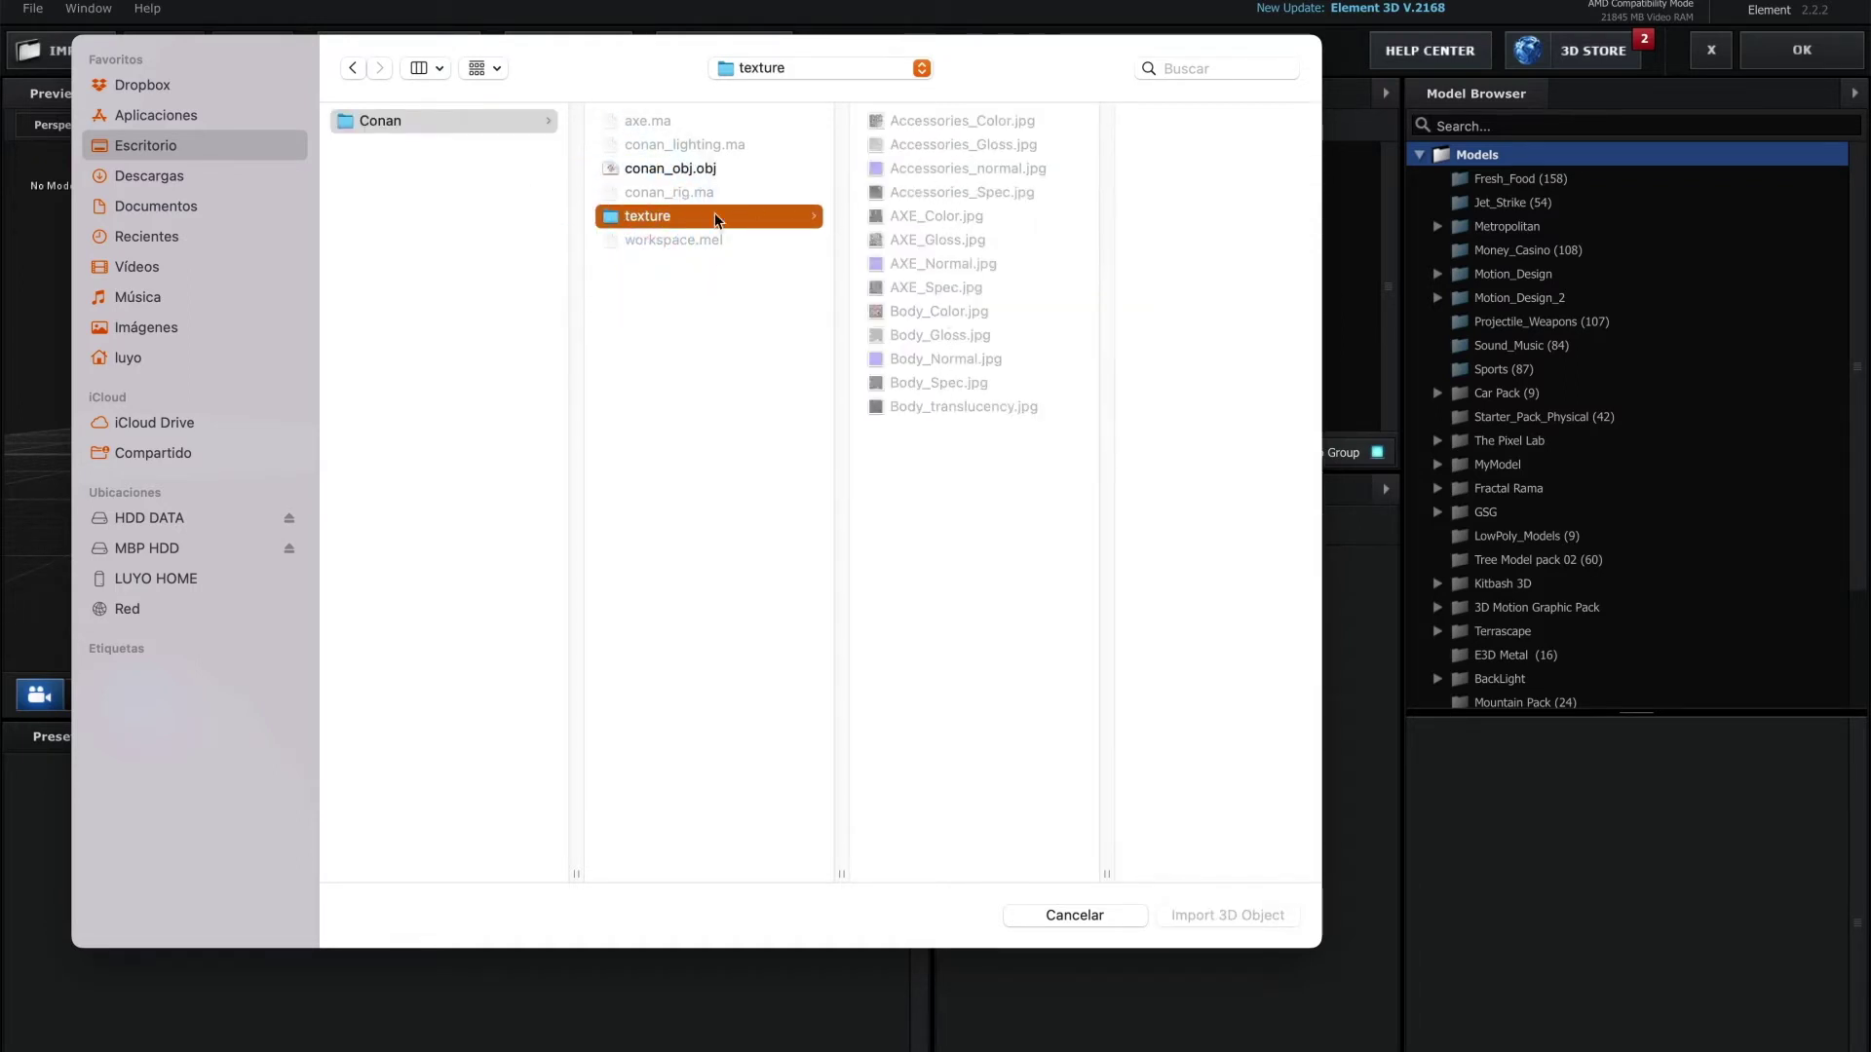
click(680, 166)
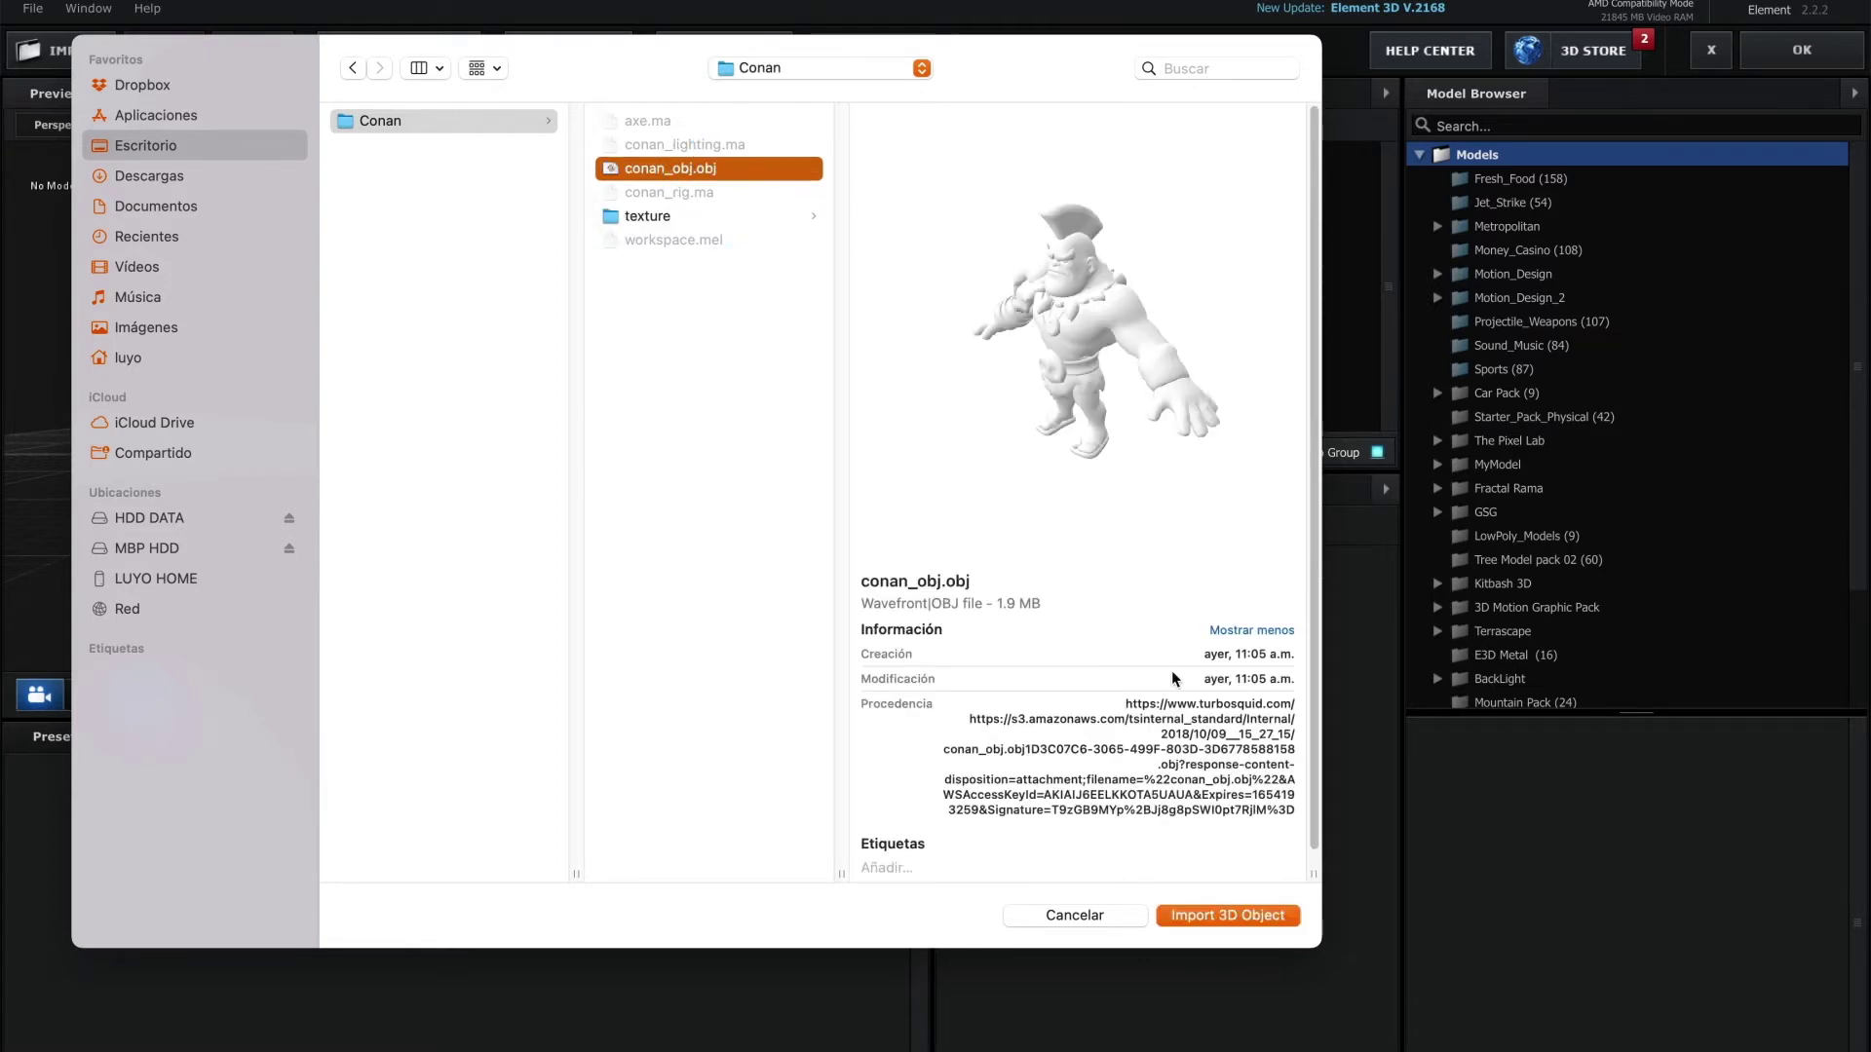
click(1214, 914)
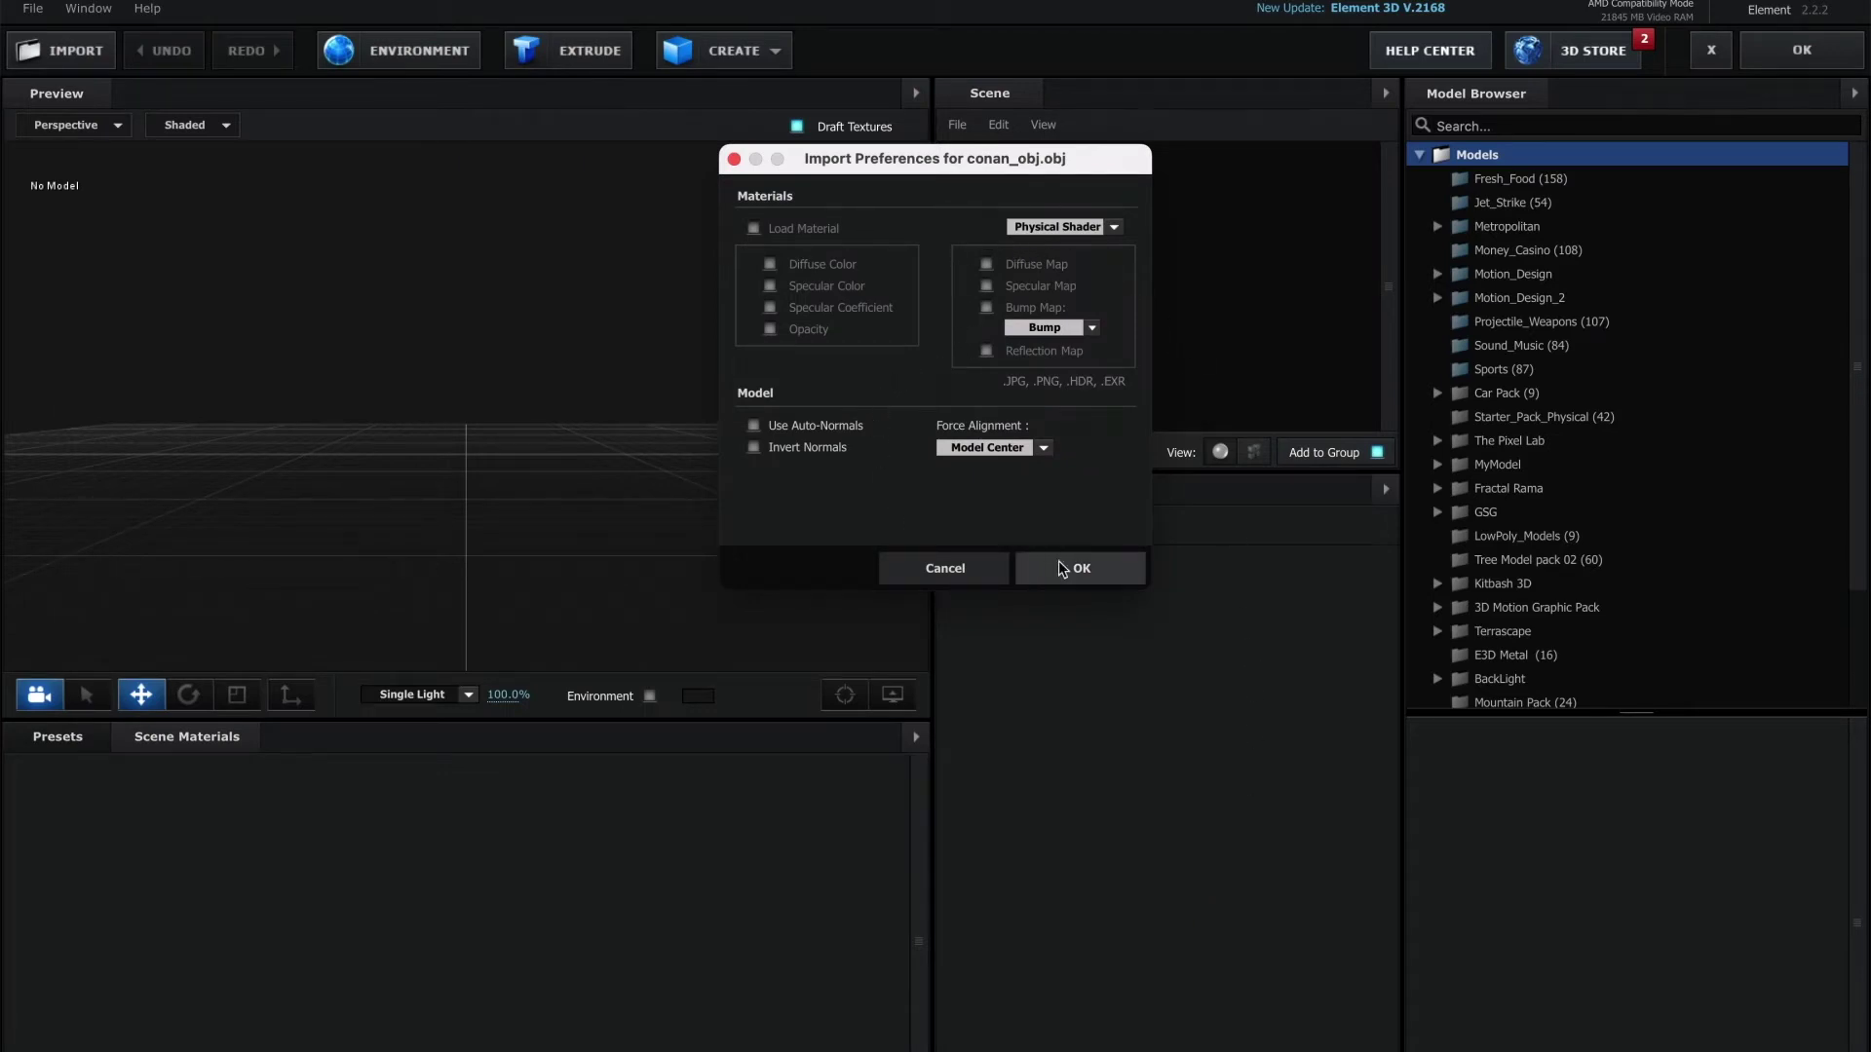
- Accept the default import preferences and orbit the preview to inspect the small Conan model
click(1096, 569)
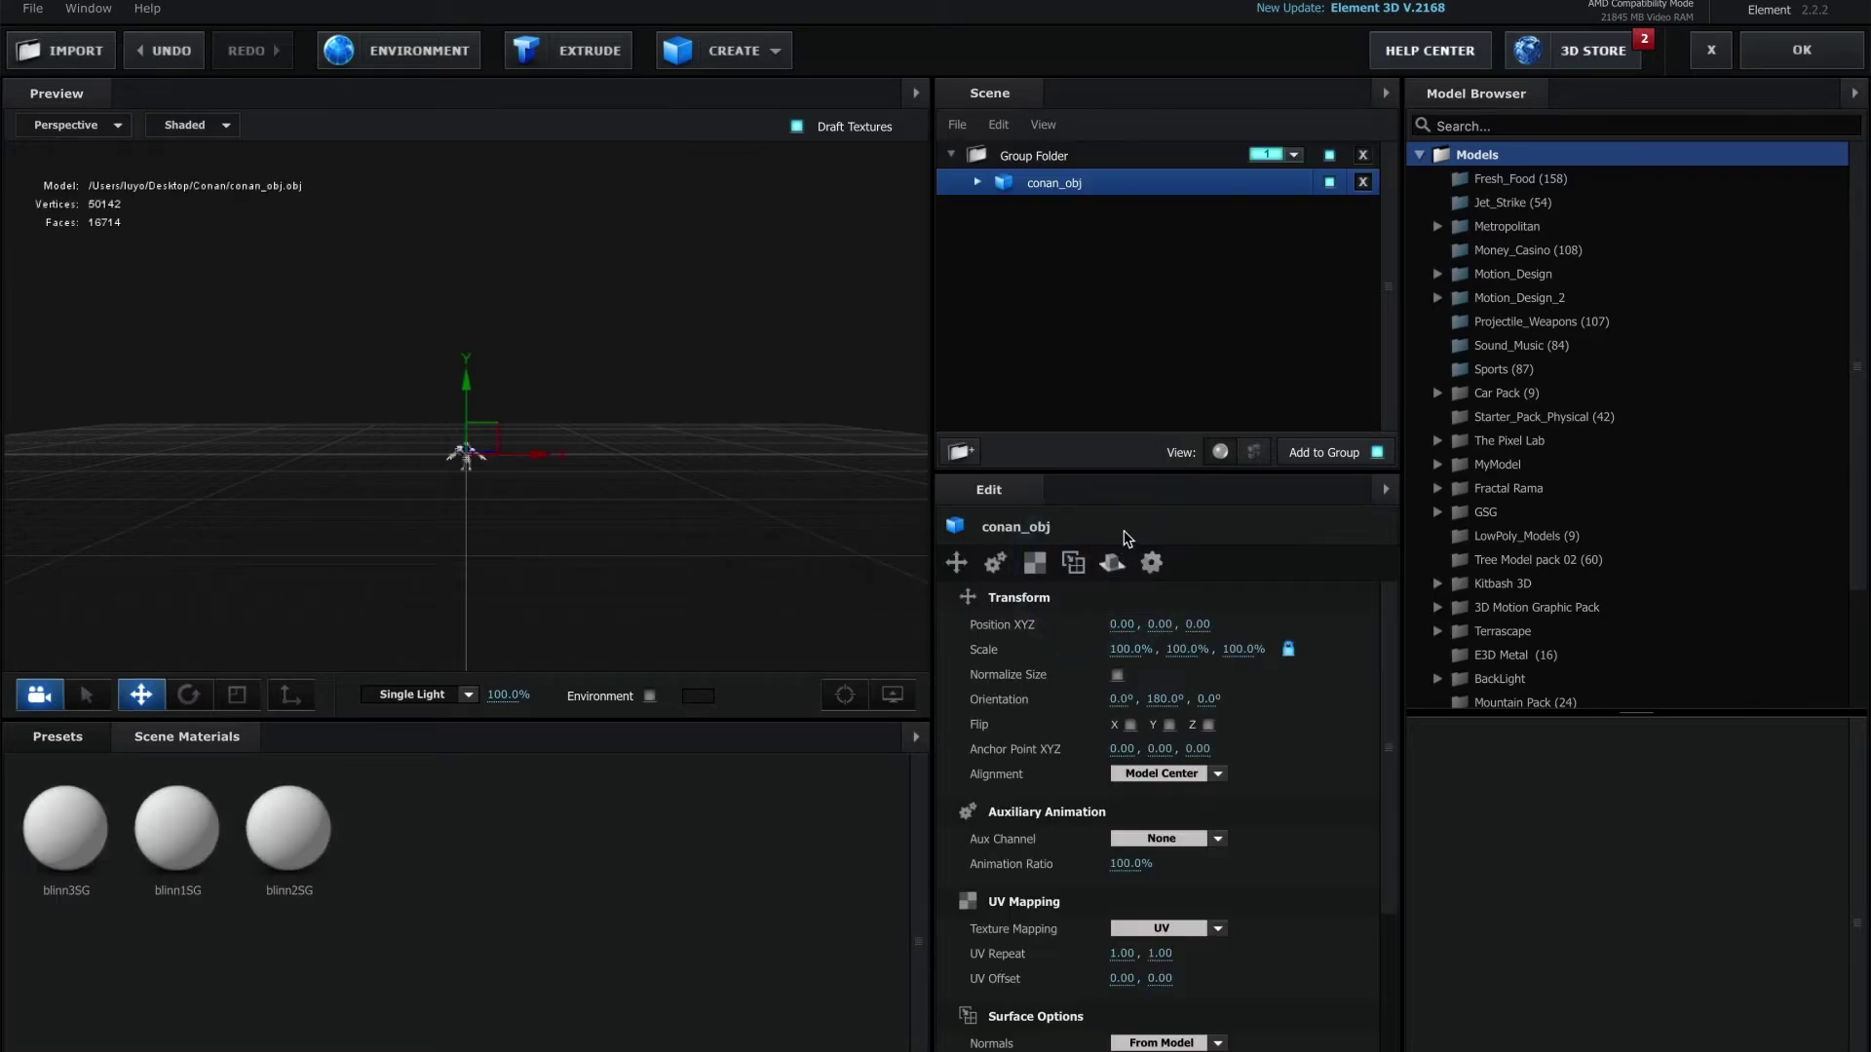
drag(483, 481, 558, 494)
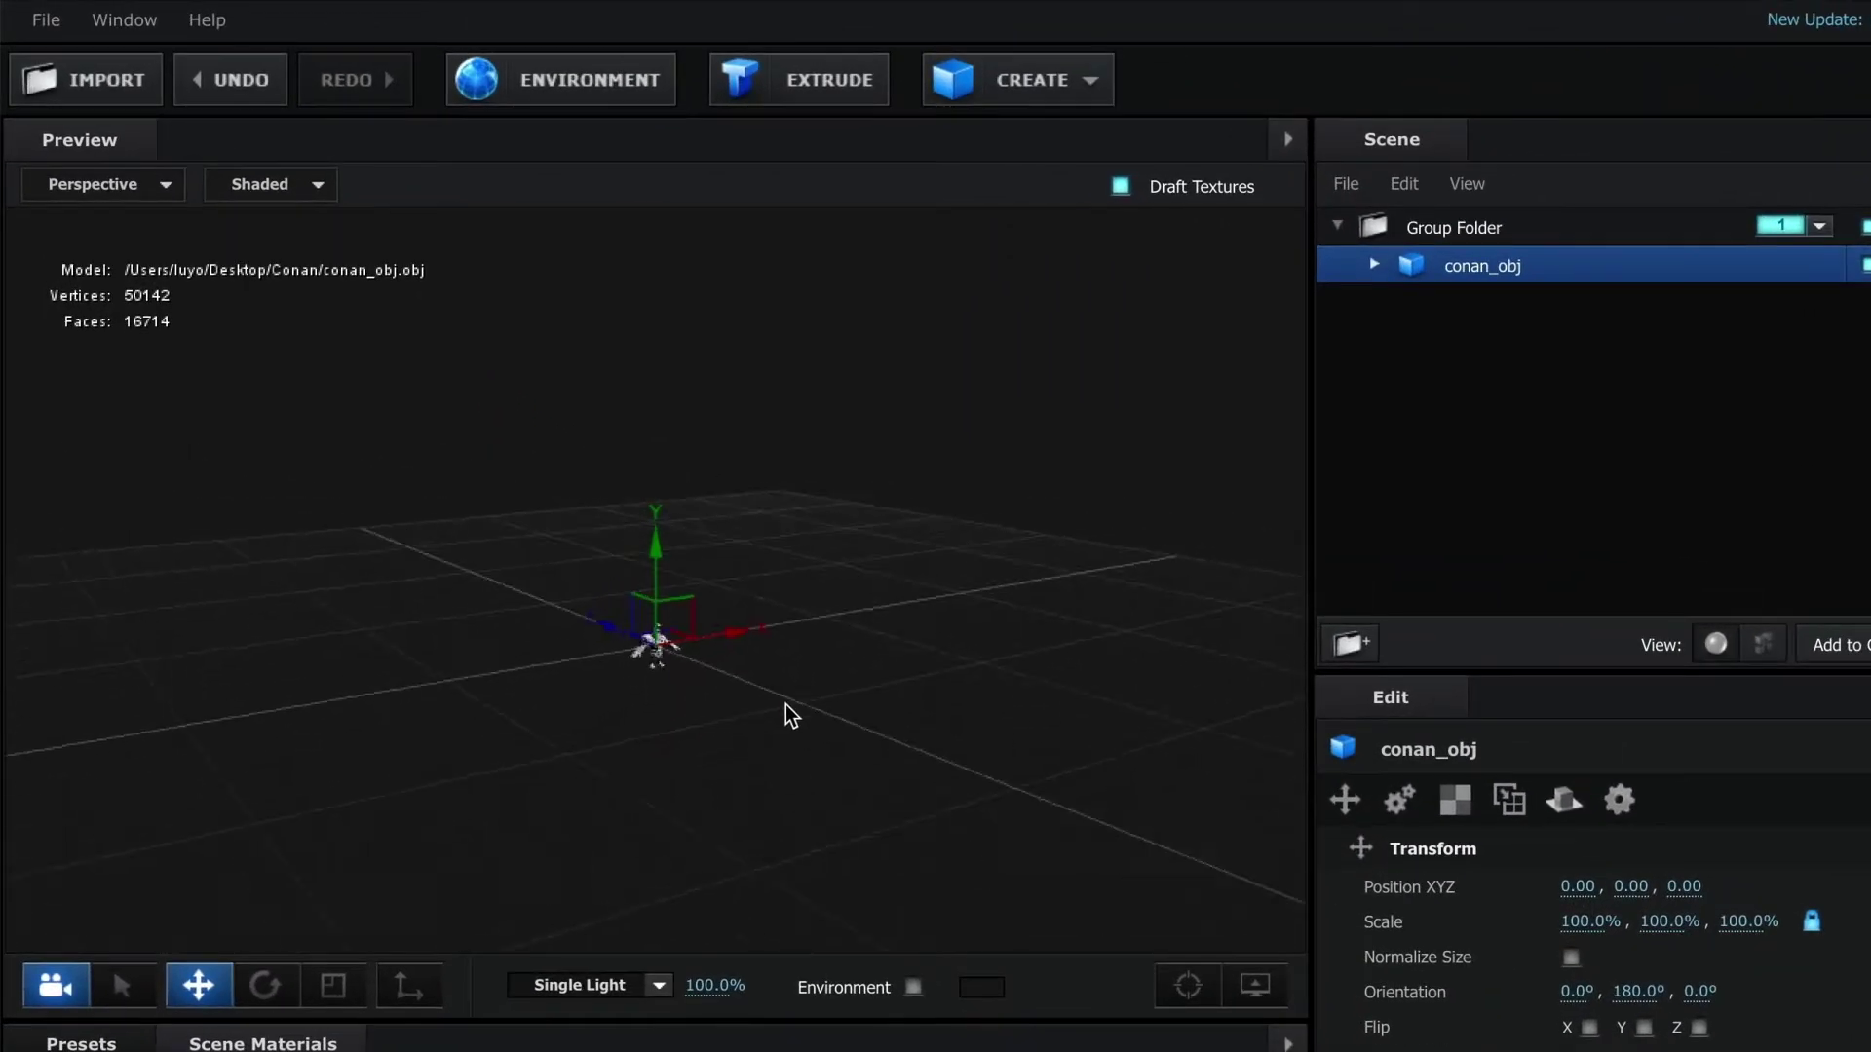
drag(786, 705, 629, 696)
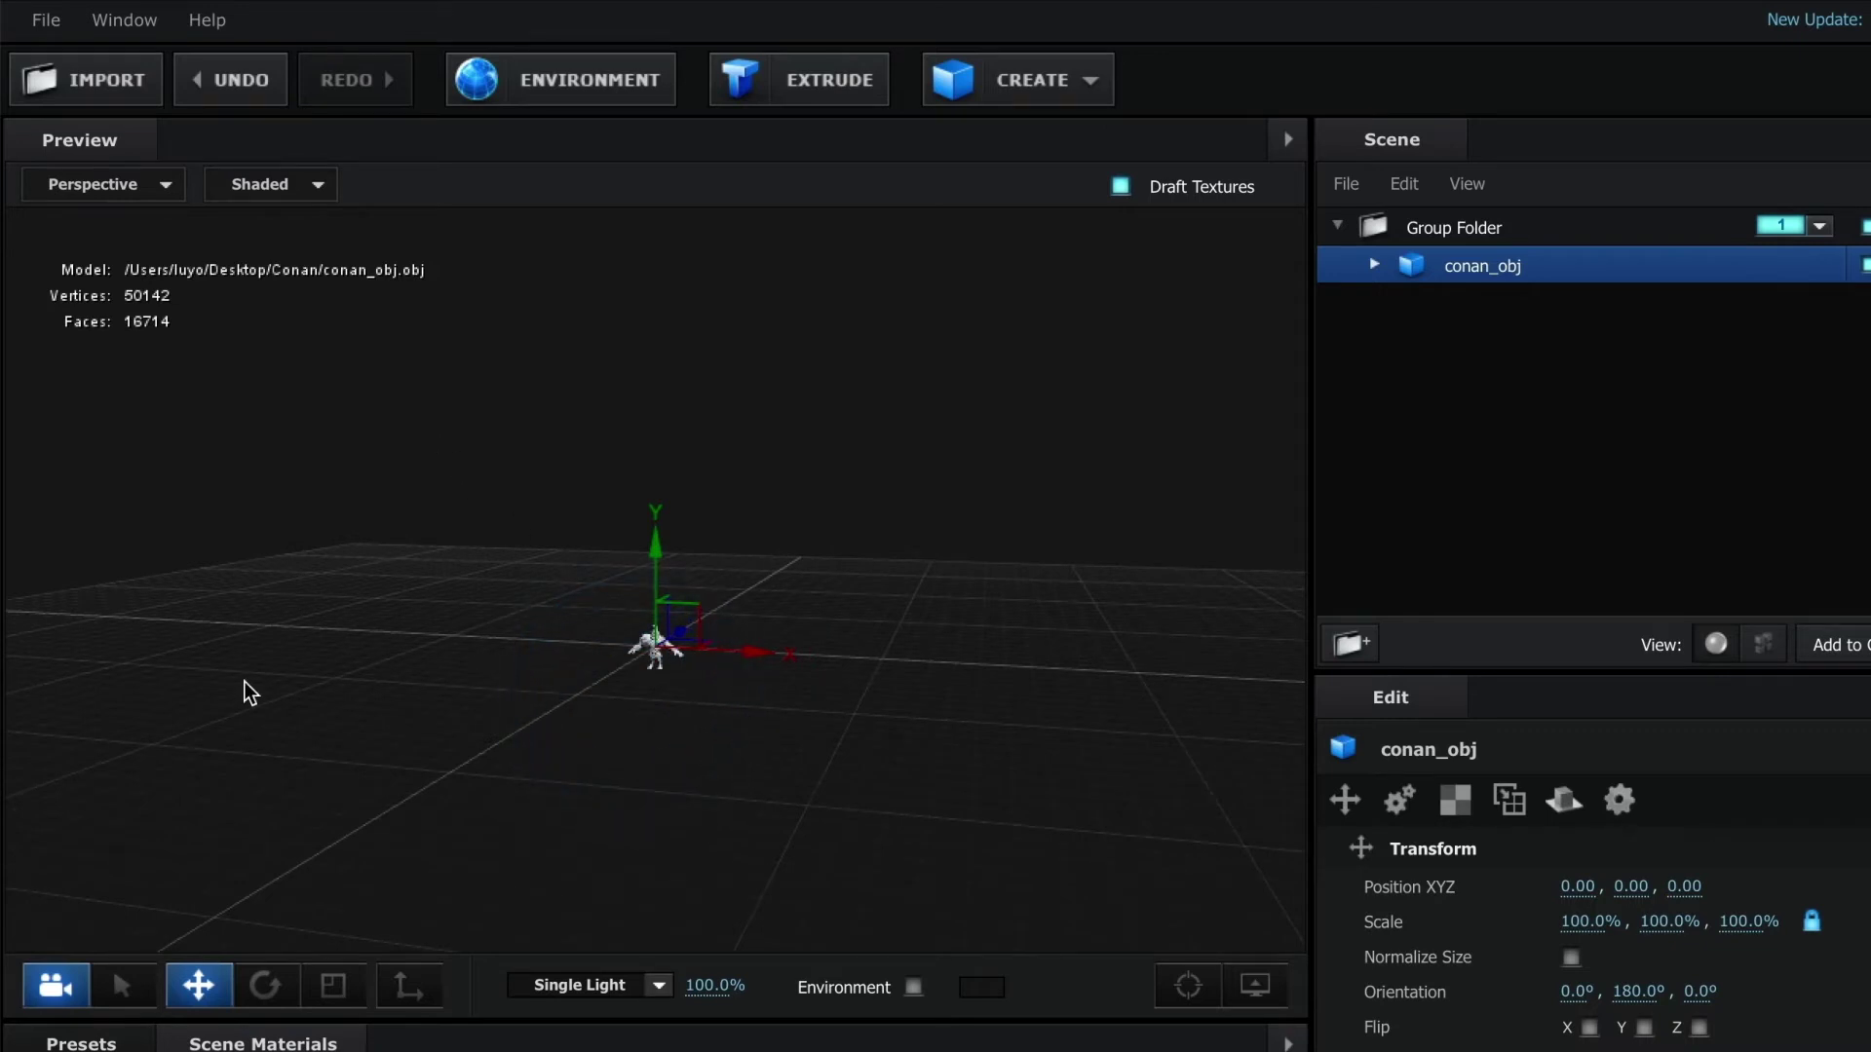
click(345, 1000)
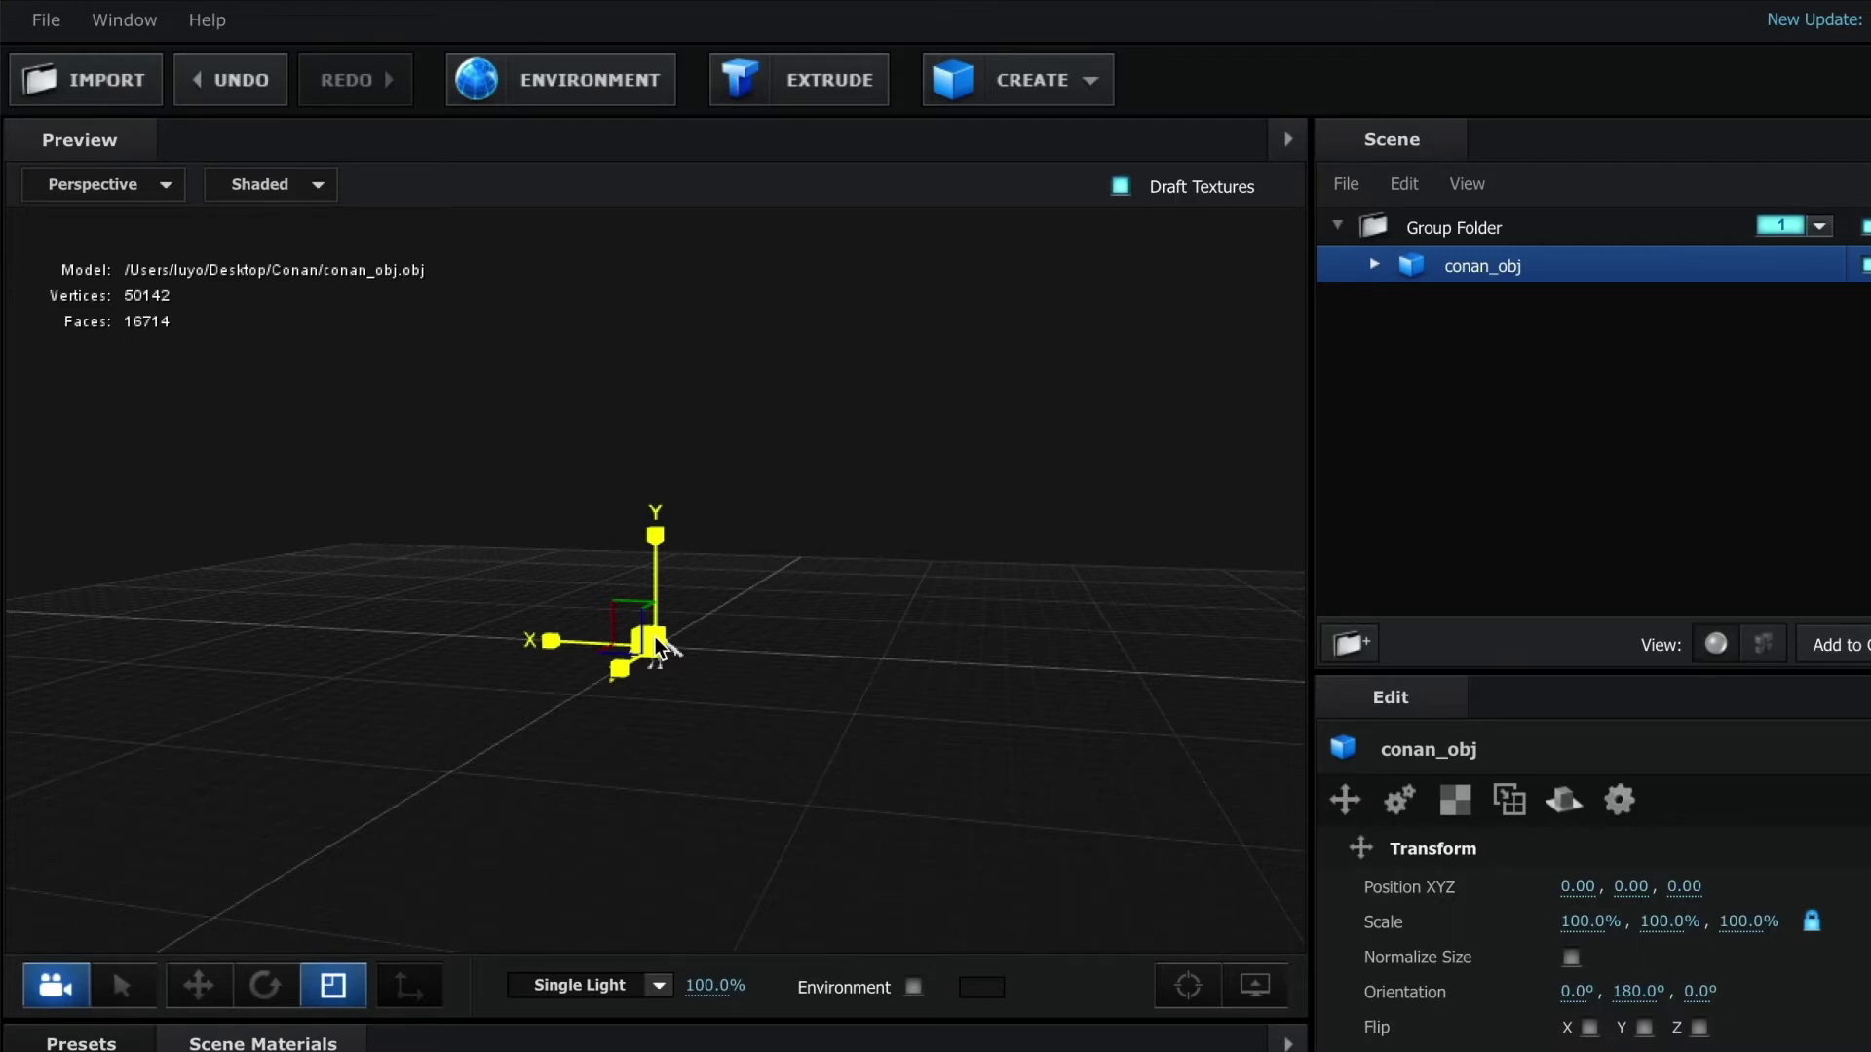
- Scale the Conan model to 1484.9% and expand conan_obj to list its blinn materials
drag(655, 635, 1182, 641)
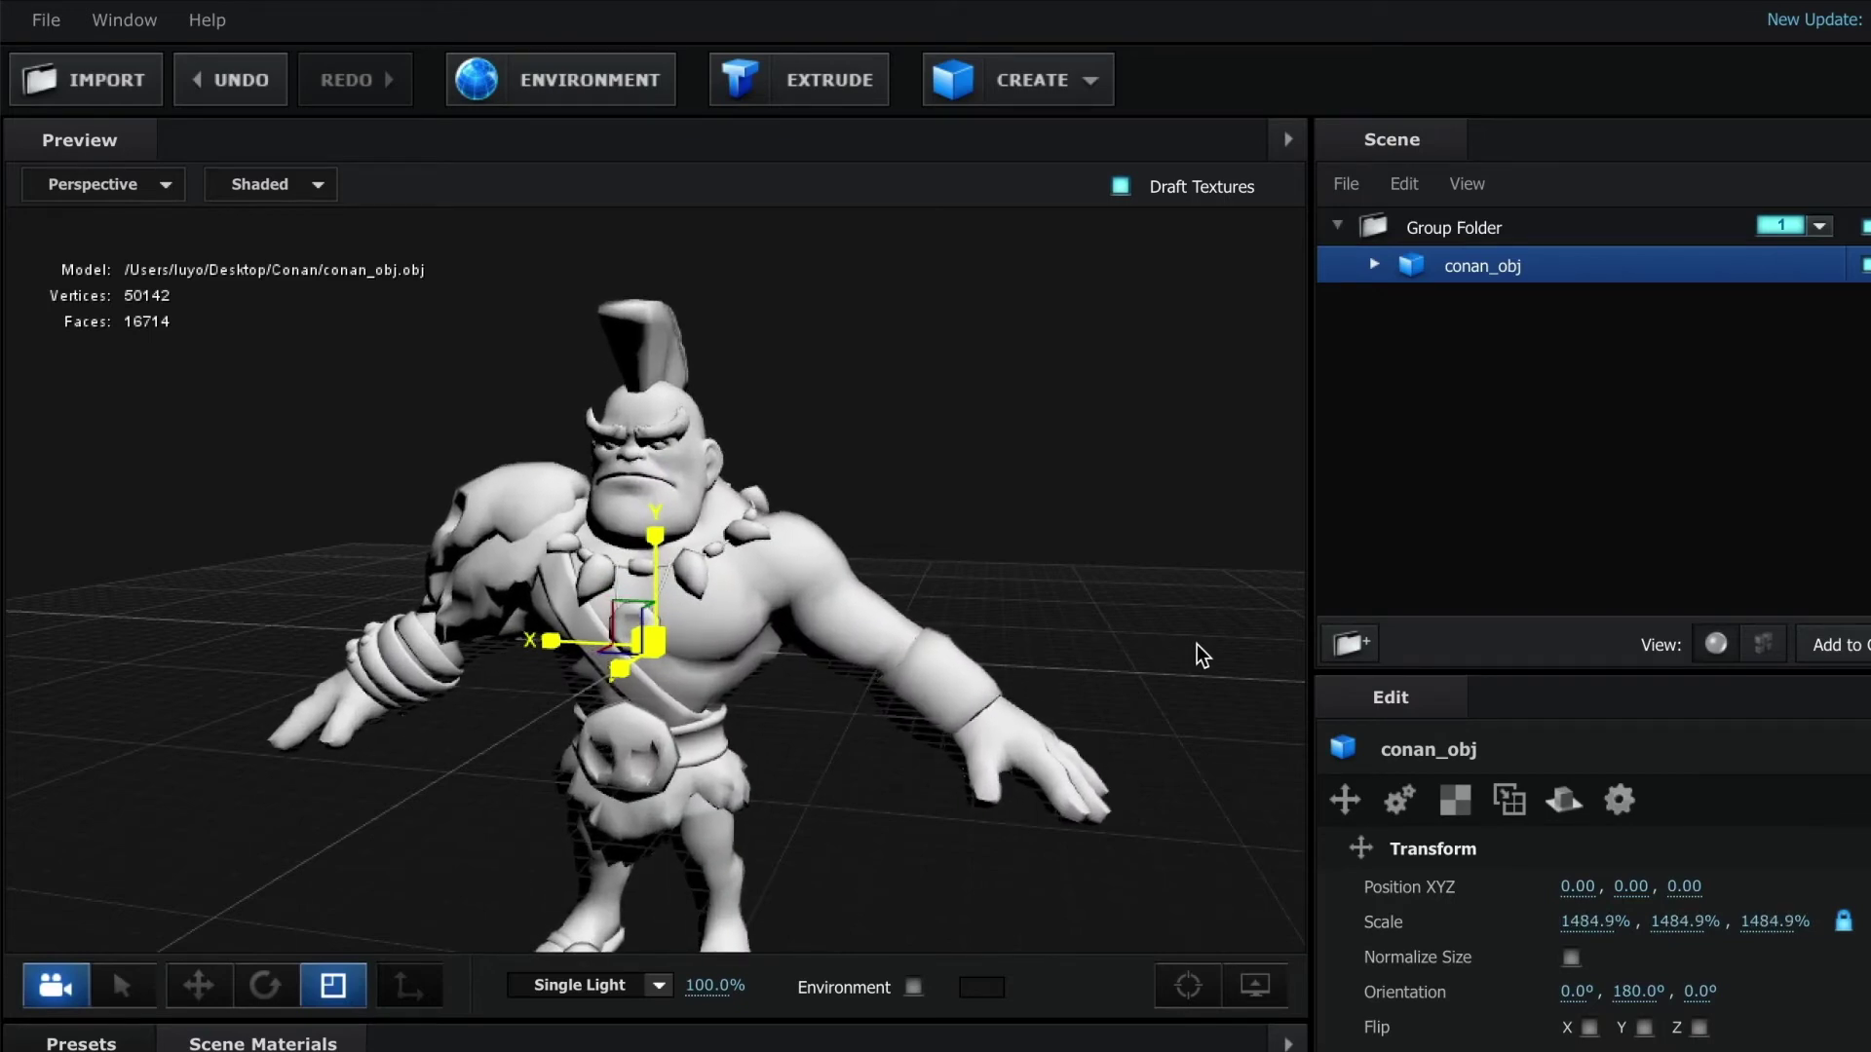
drag(1181, 643, 1153, 670)
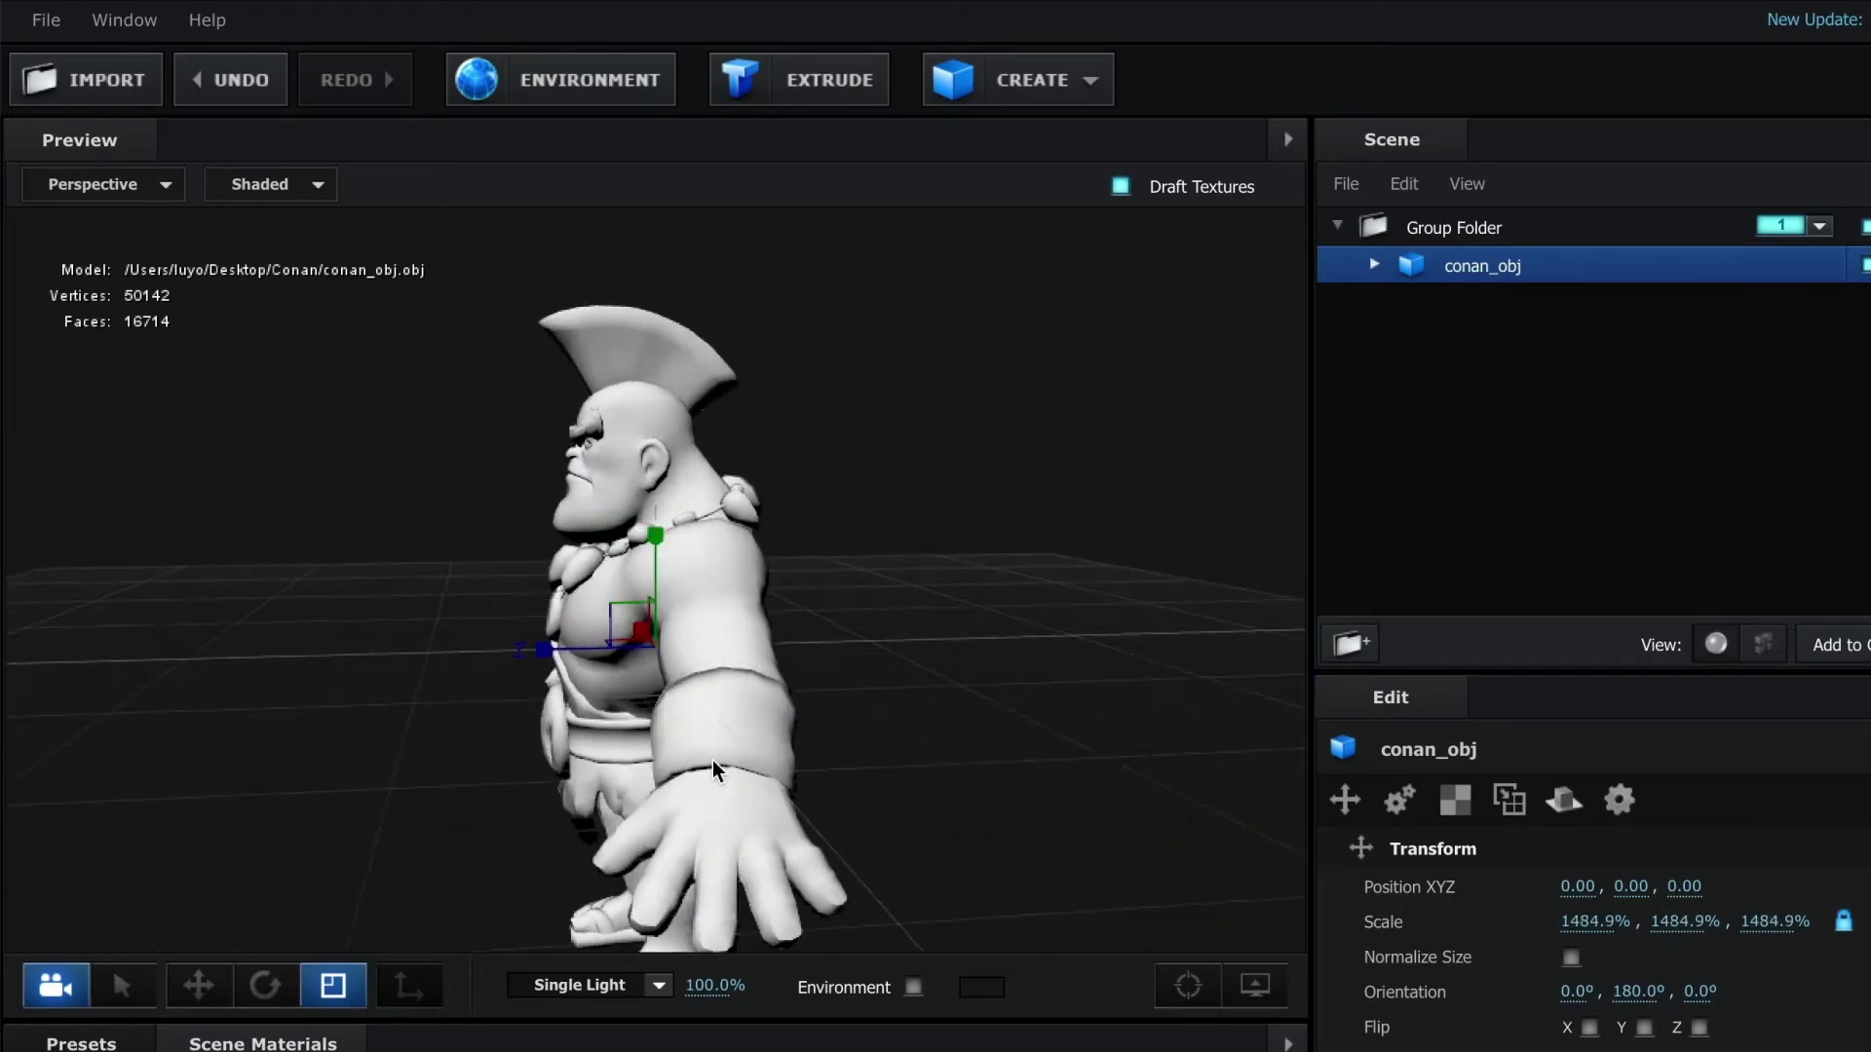
click(872, 765)
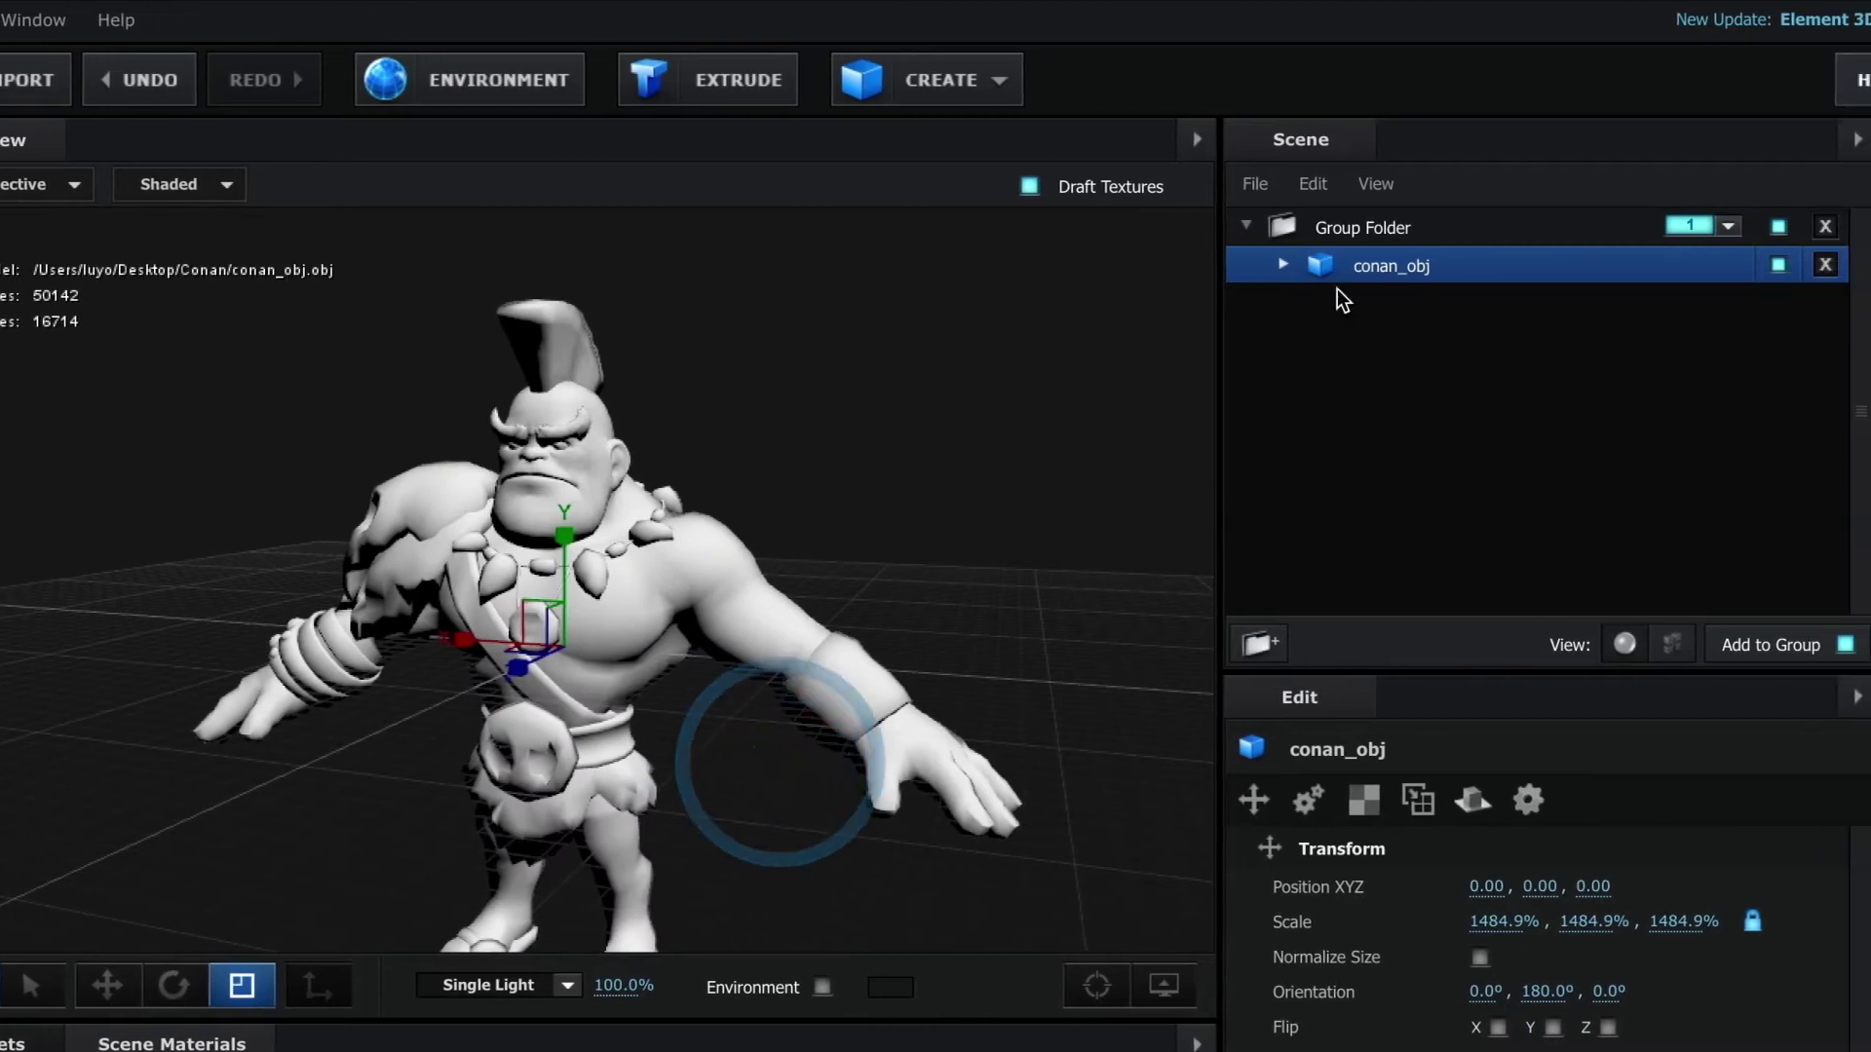
click(1279, 263)
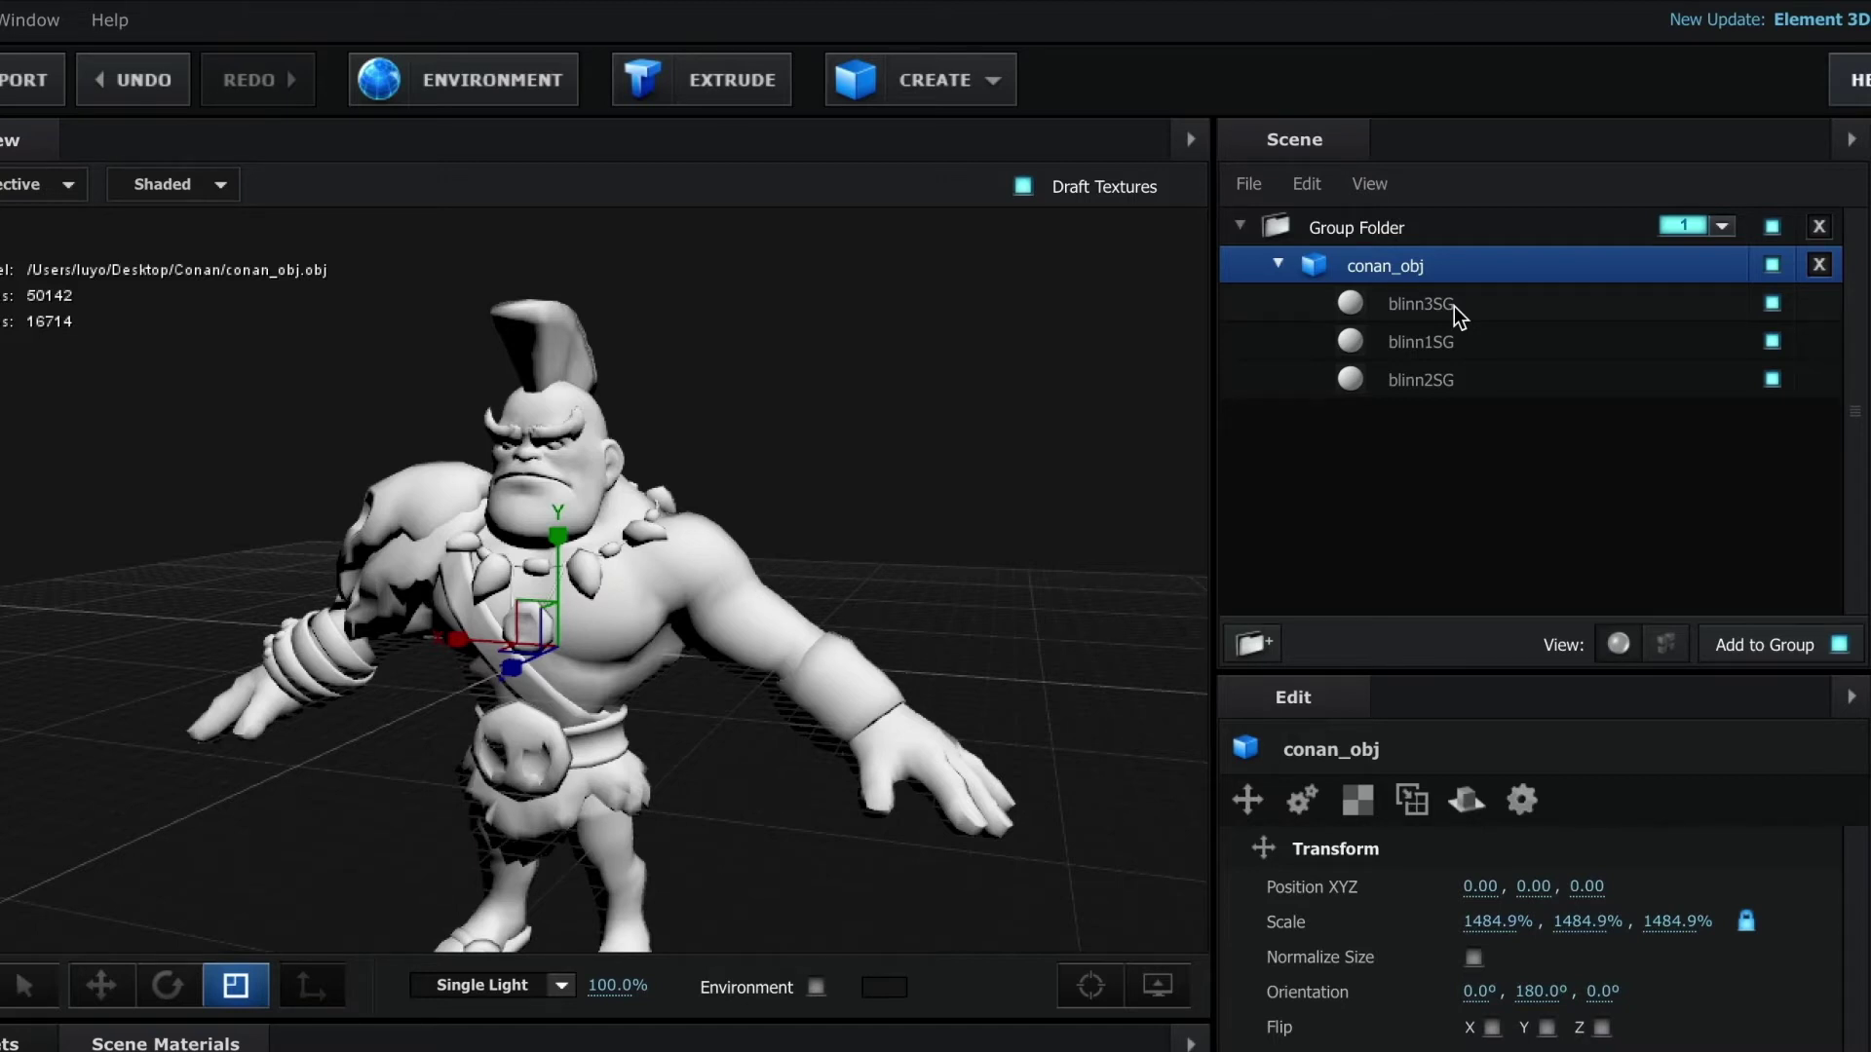
- Hide and reshow blinn3SG, blinn1SG and blinn2SG to see their parts, then reselect blinn3SG
click(1454, 306)
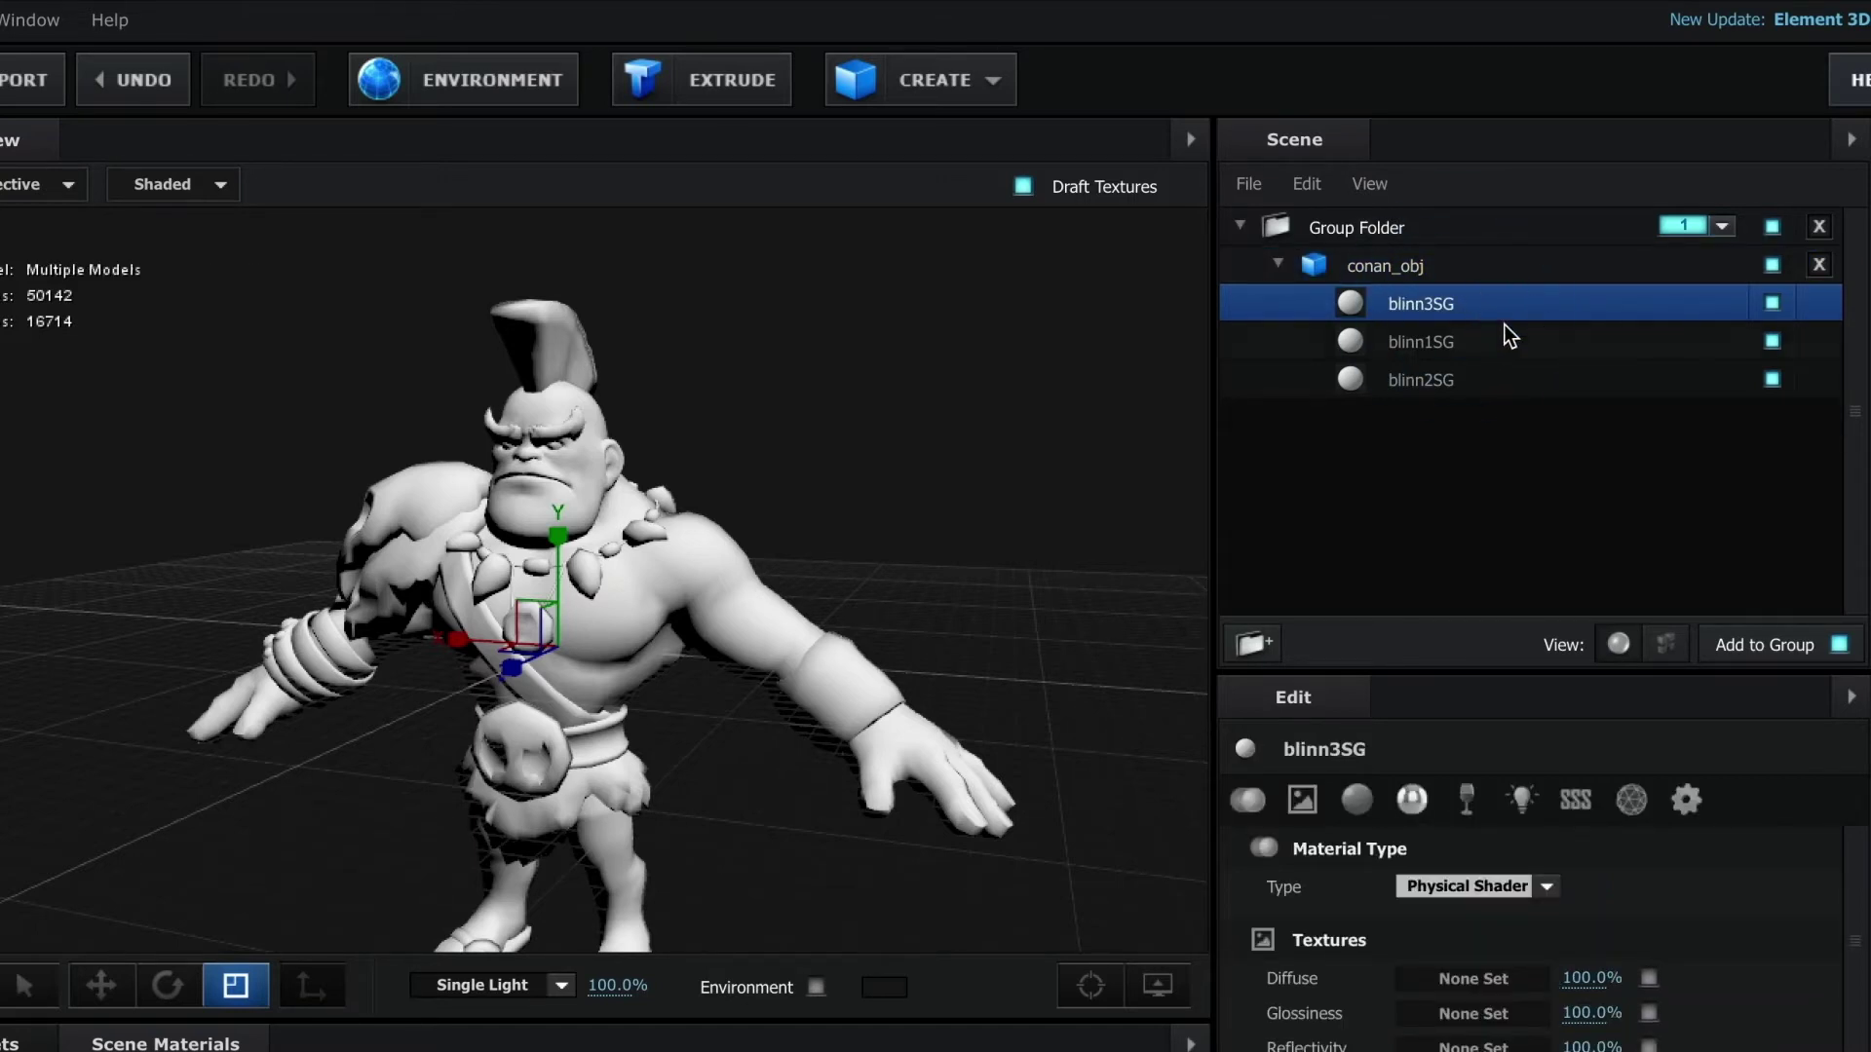
click(1773, 303)
click(1773, 303)
click(1586, 346)
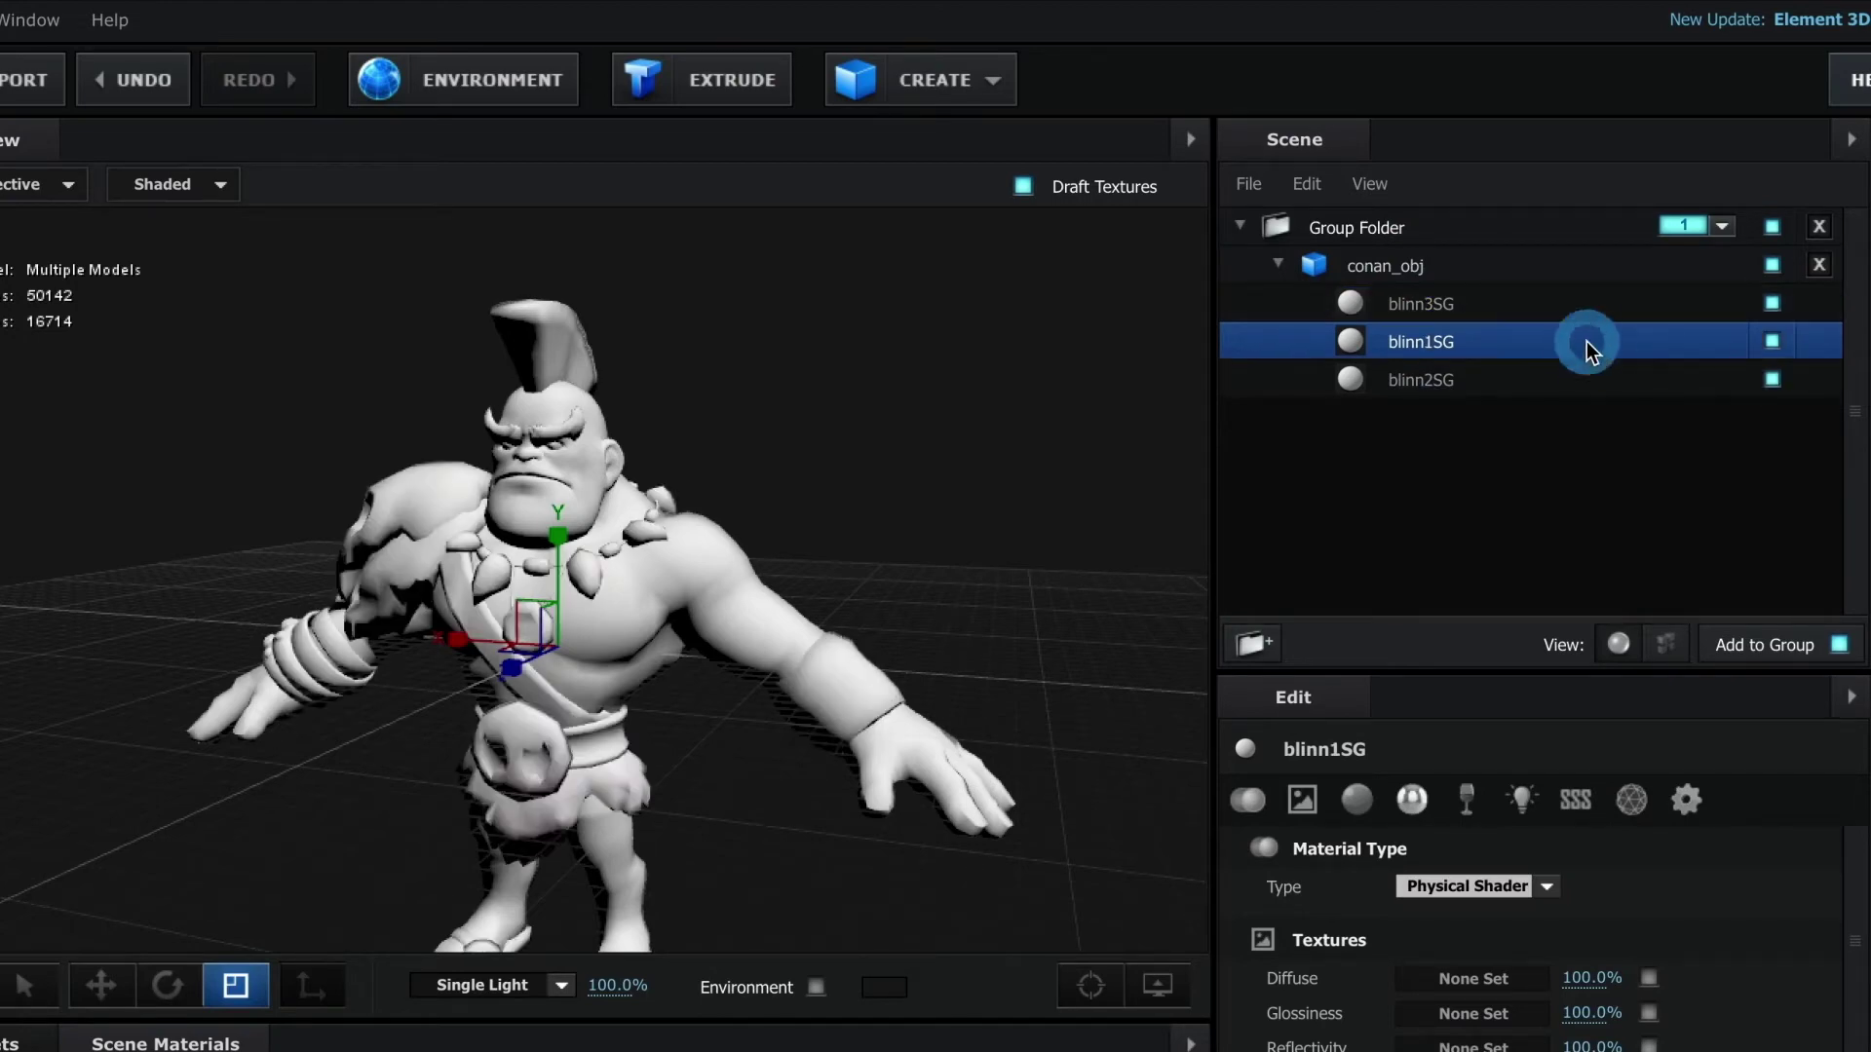
click(1771, 341)
click(1771, 341)
click(1575, 375)
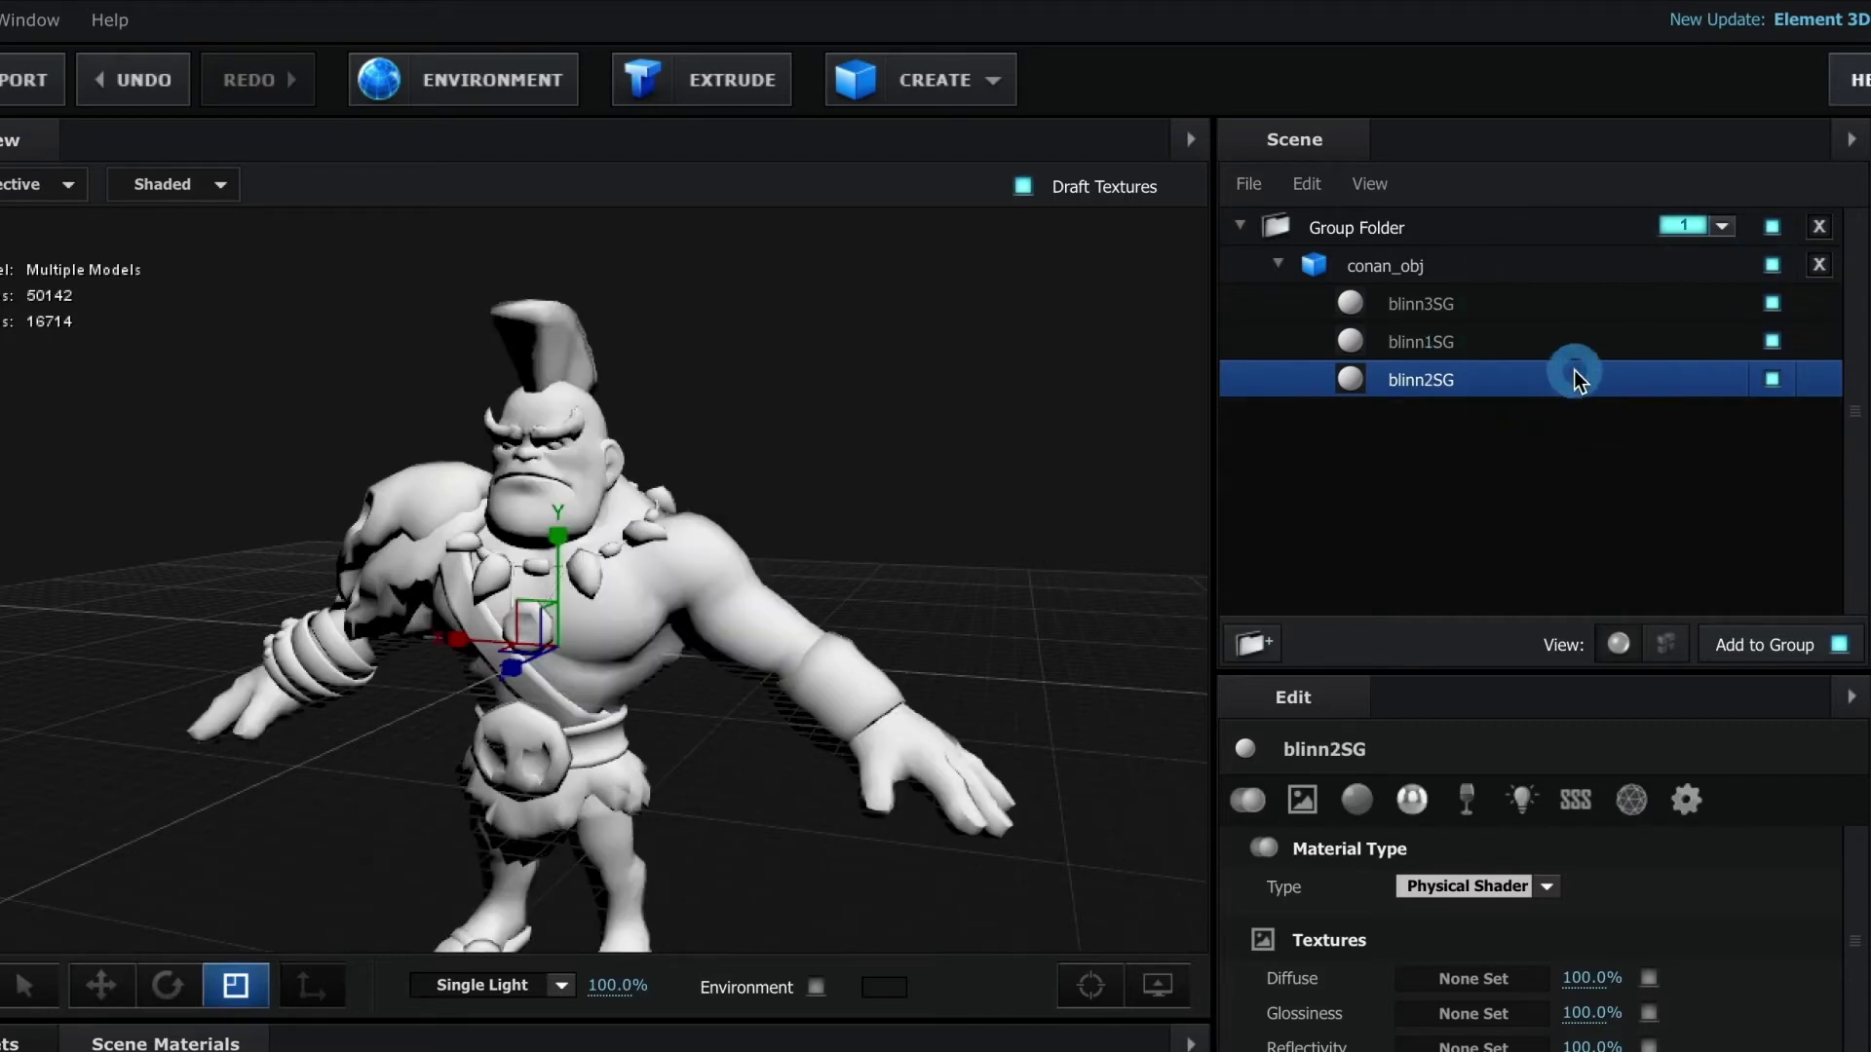
click(1771, 379)
click(1771, 379)
click(1417, 308)
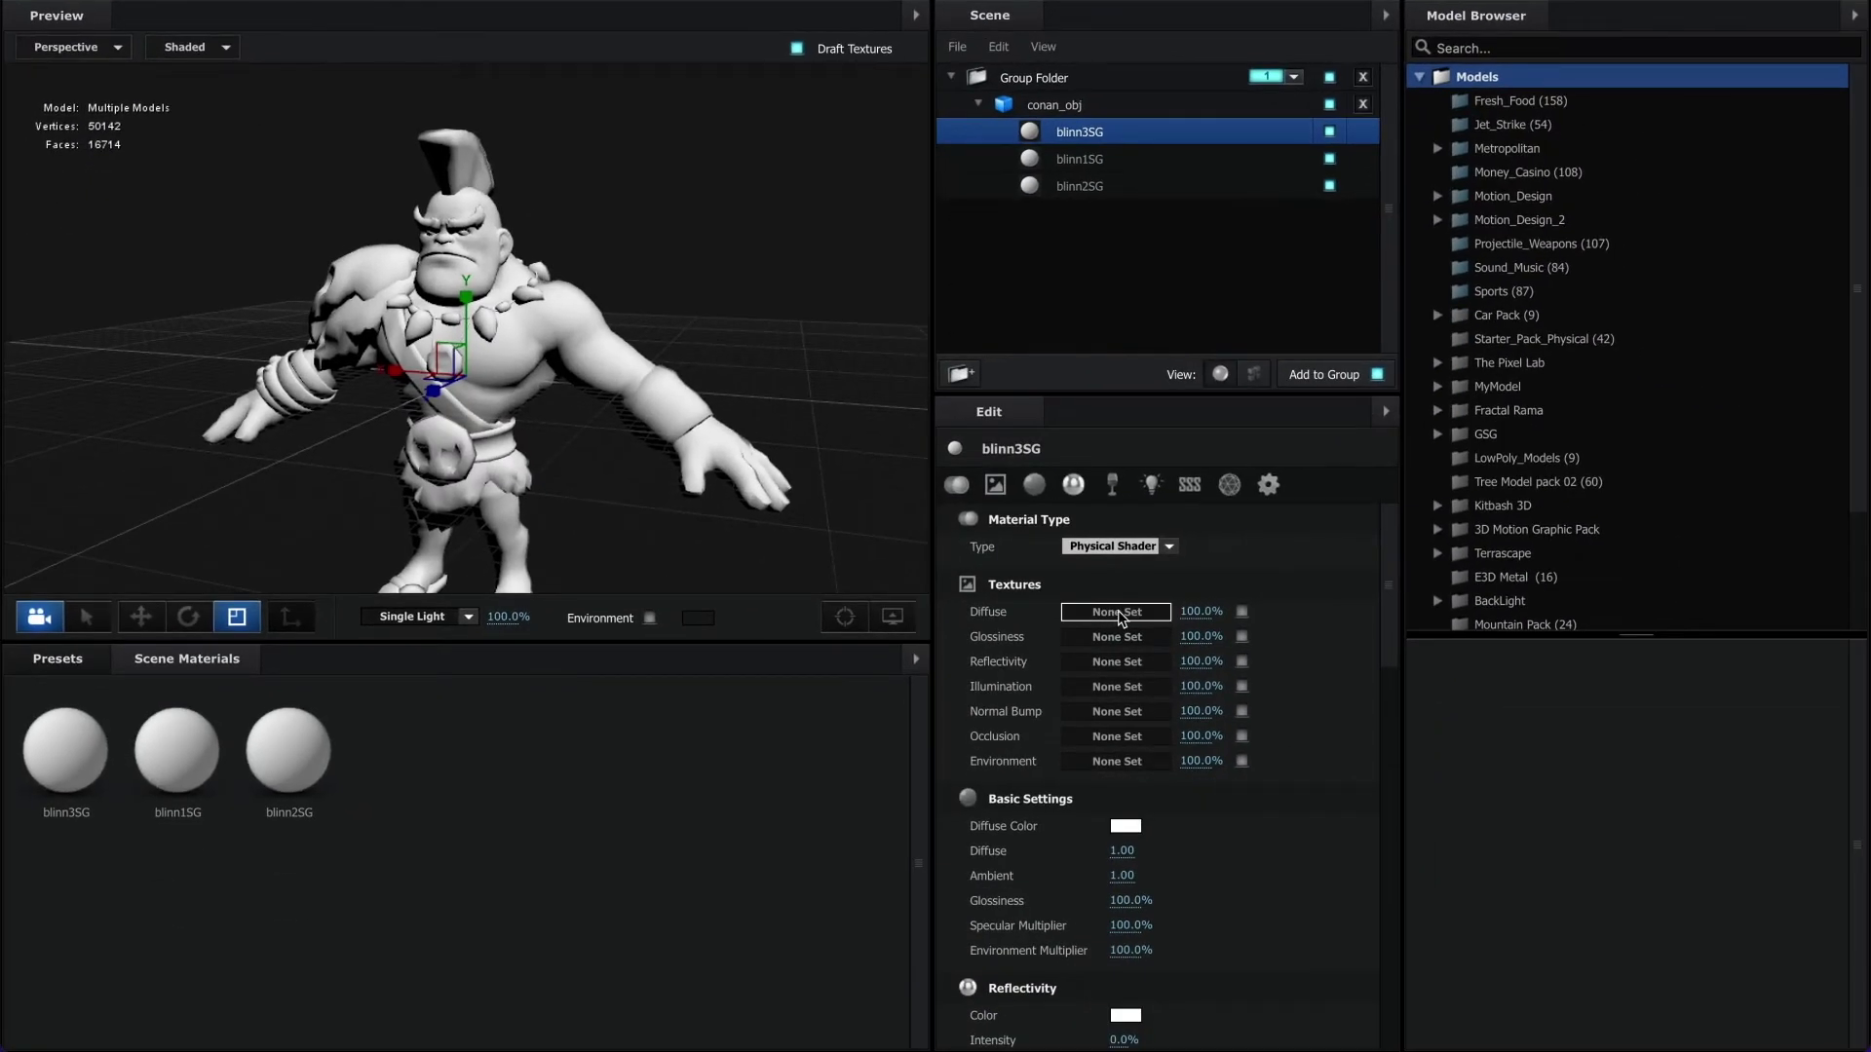
- Load Desktop > Conan > texture > Accessories_Color.jpg into blinn3SG's Diffuse slot
click(1118, 610)
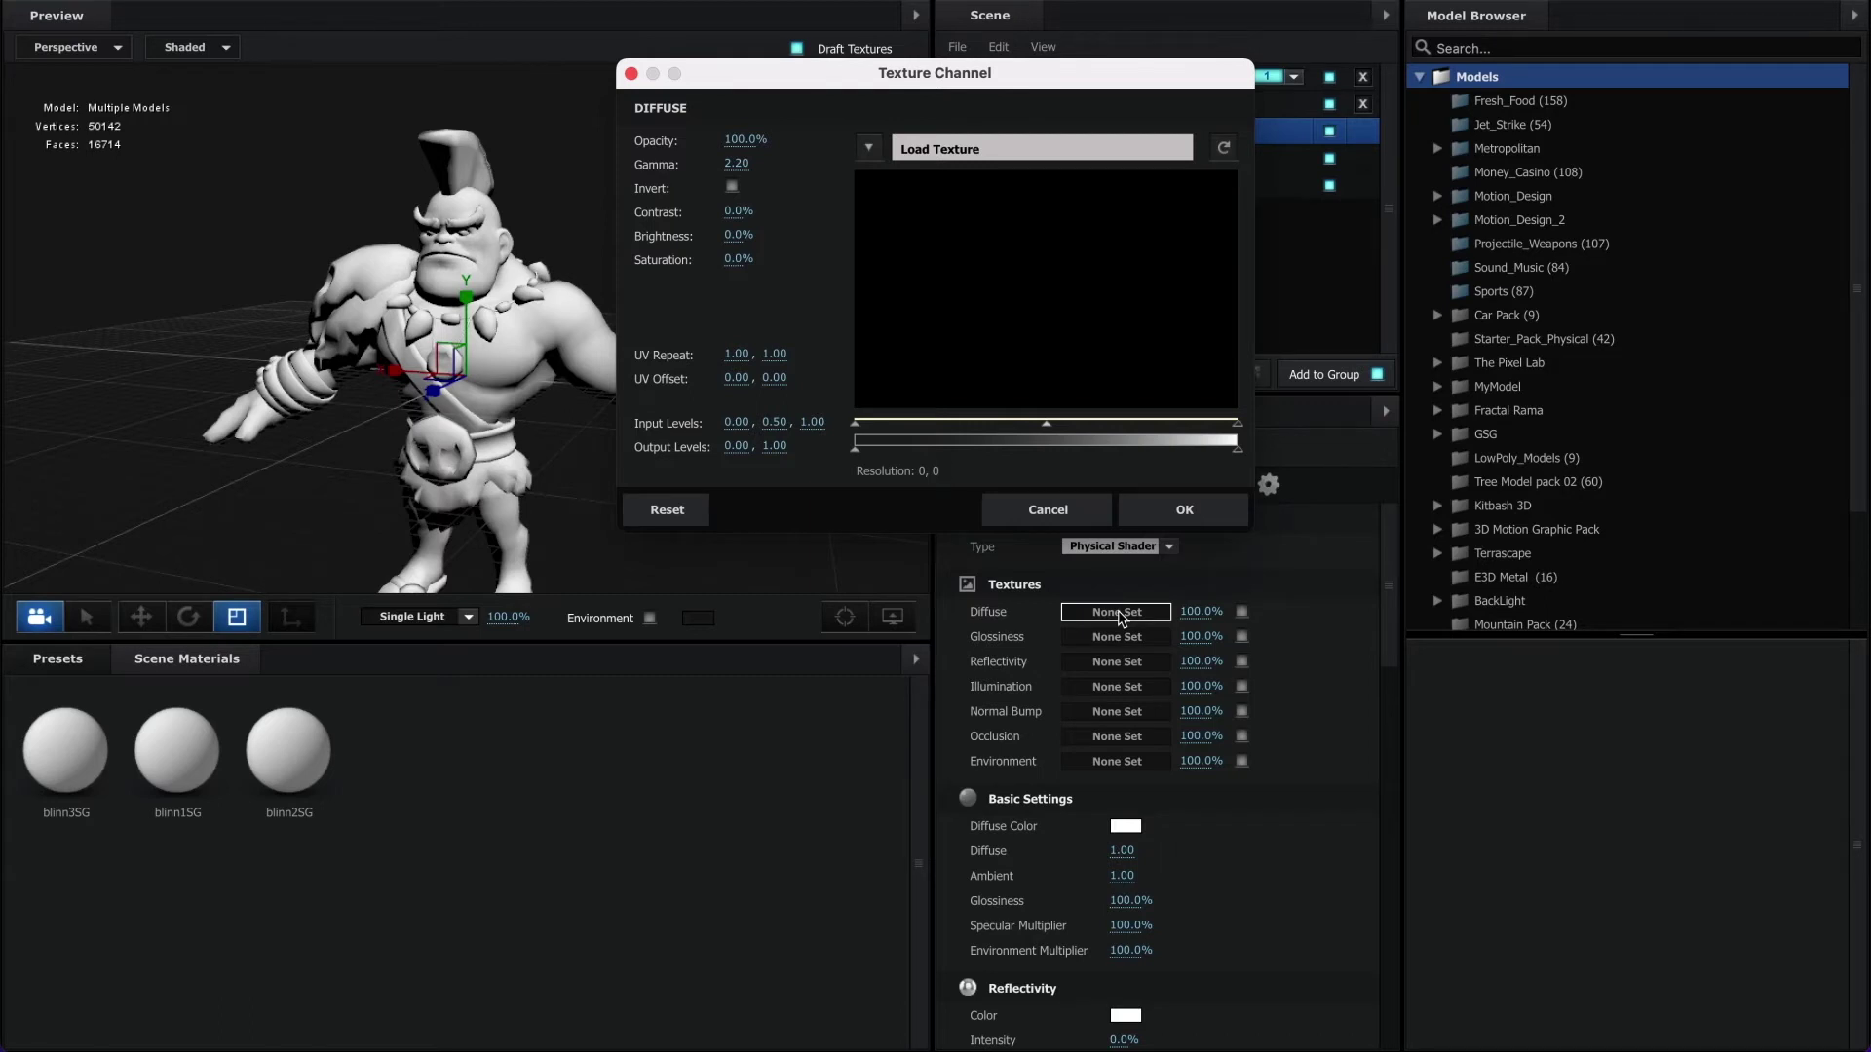
click(996, 148)
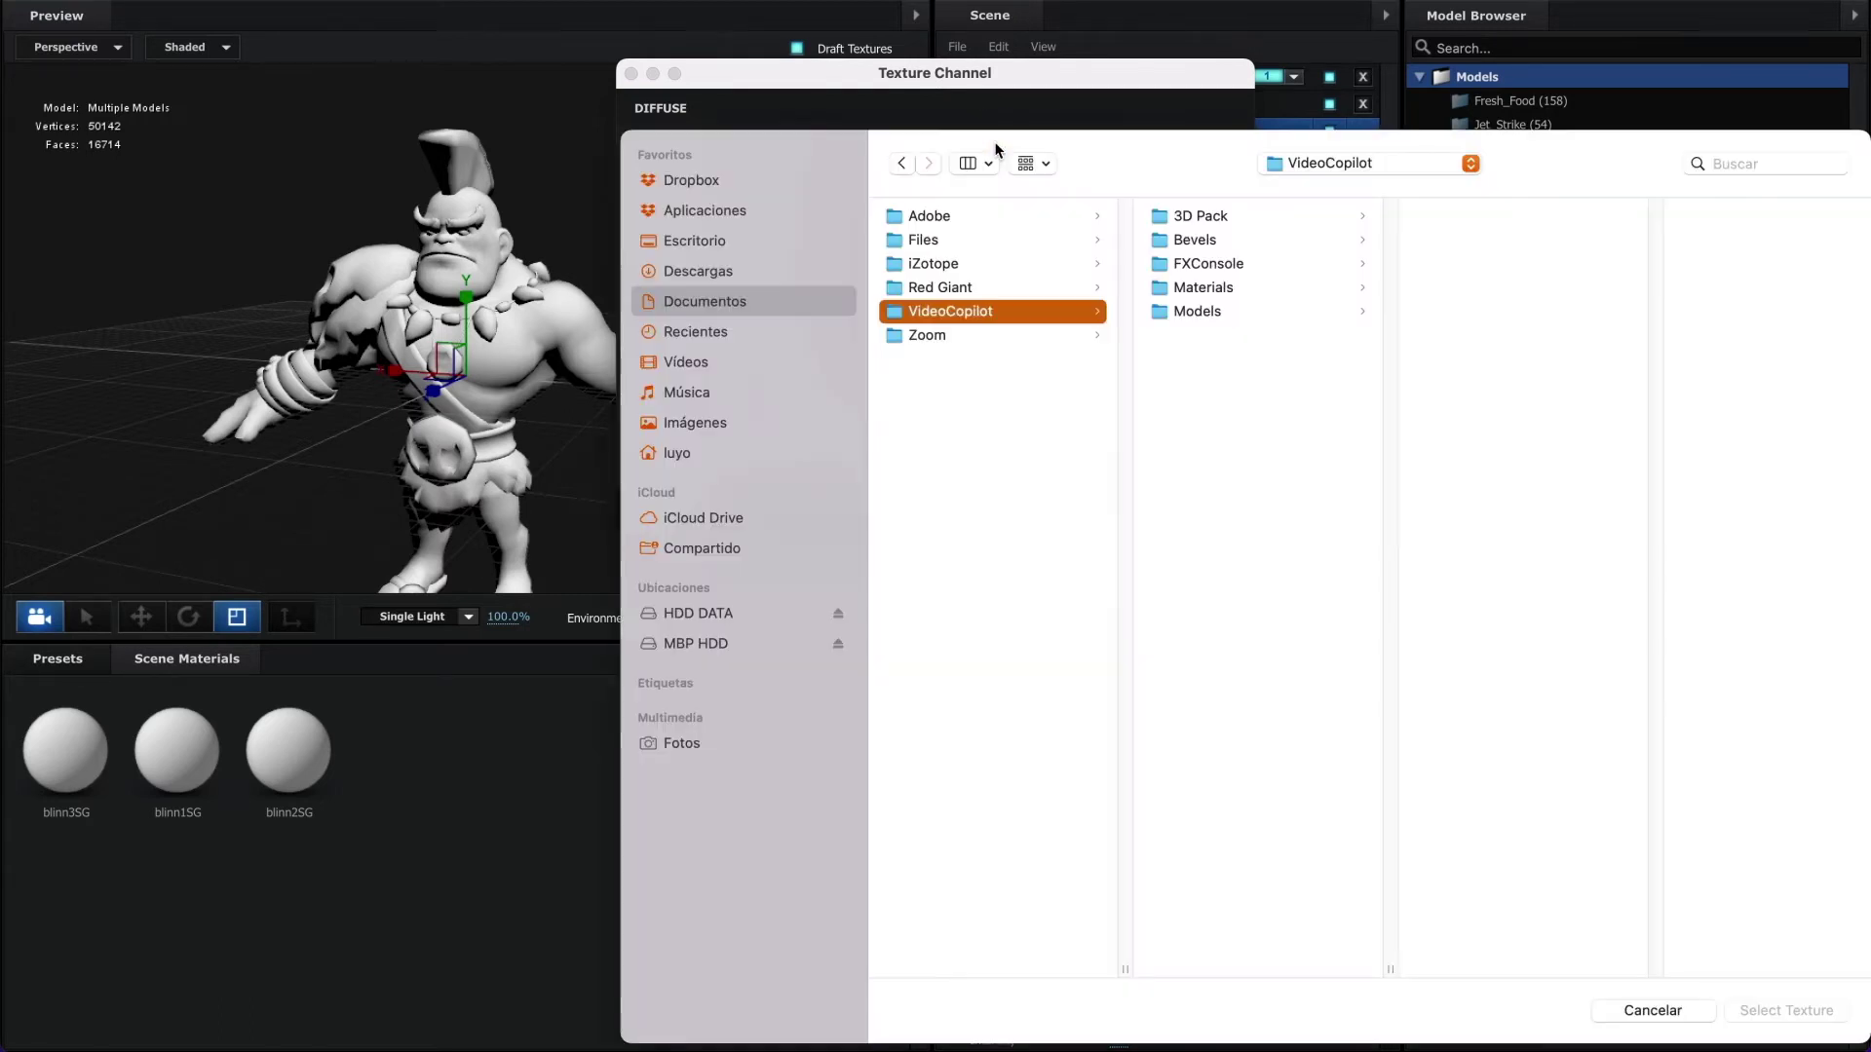
click(710, 242)
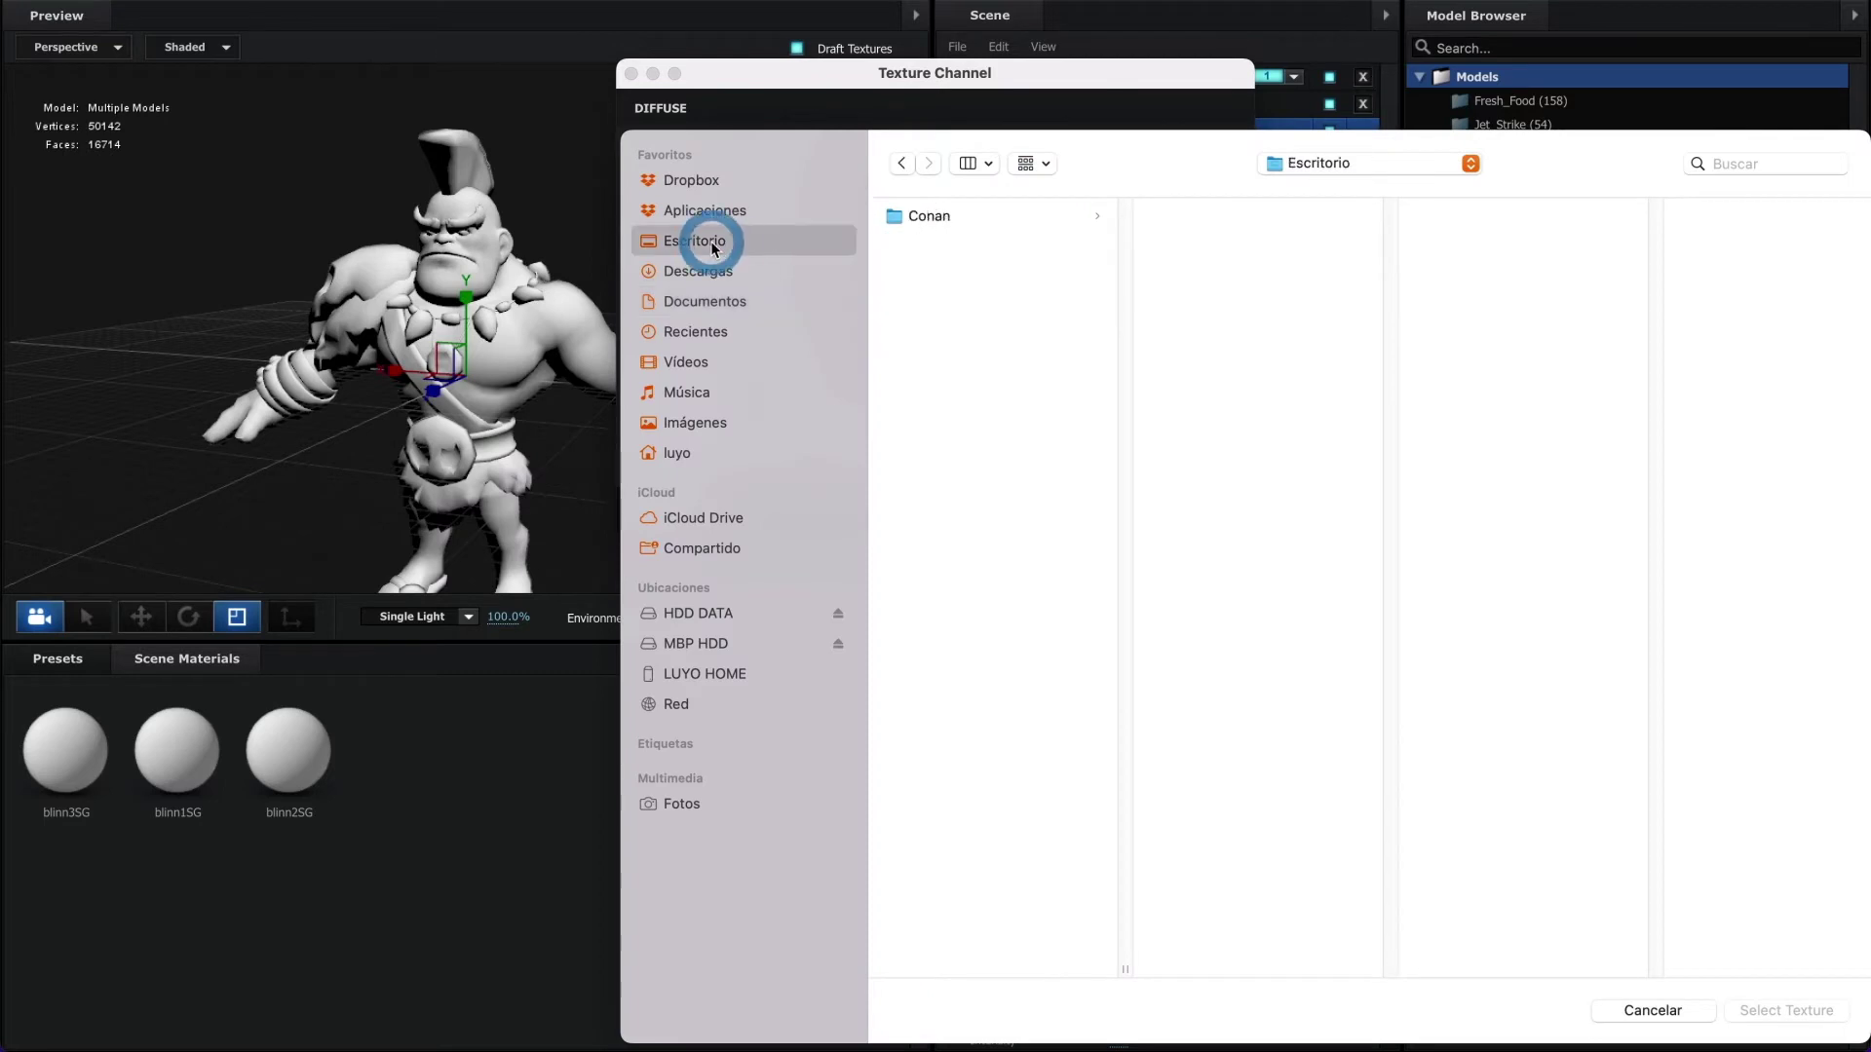
click(951, 218)
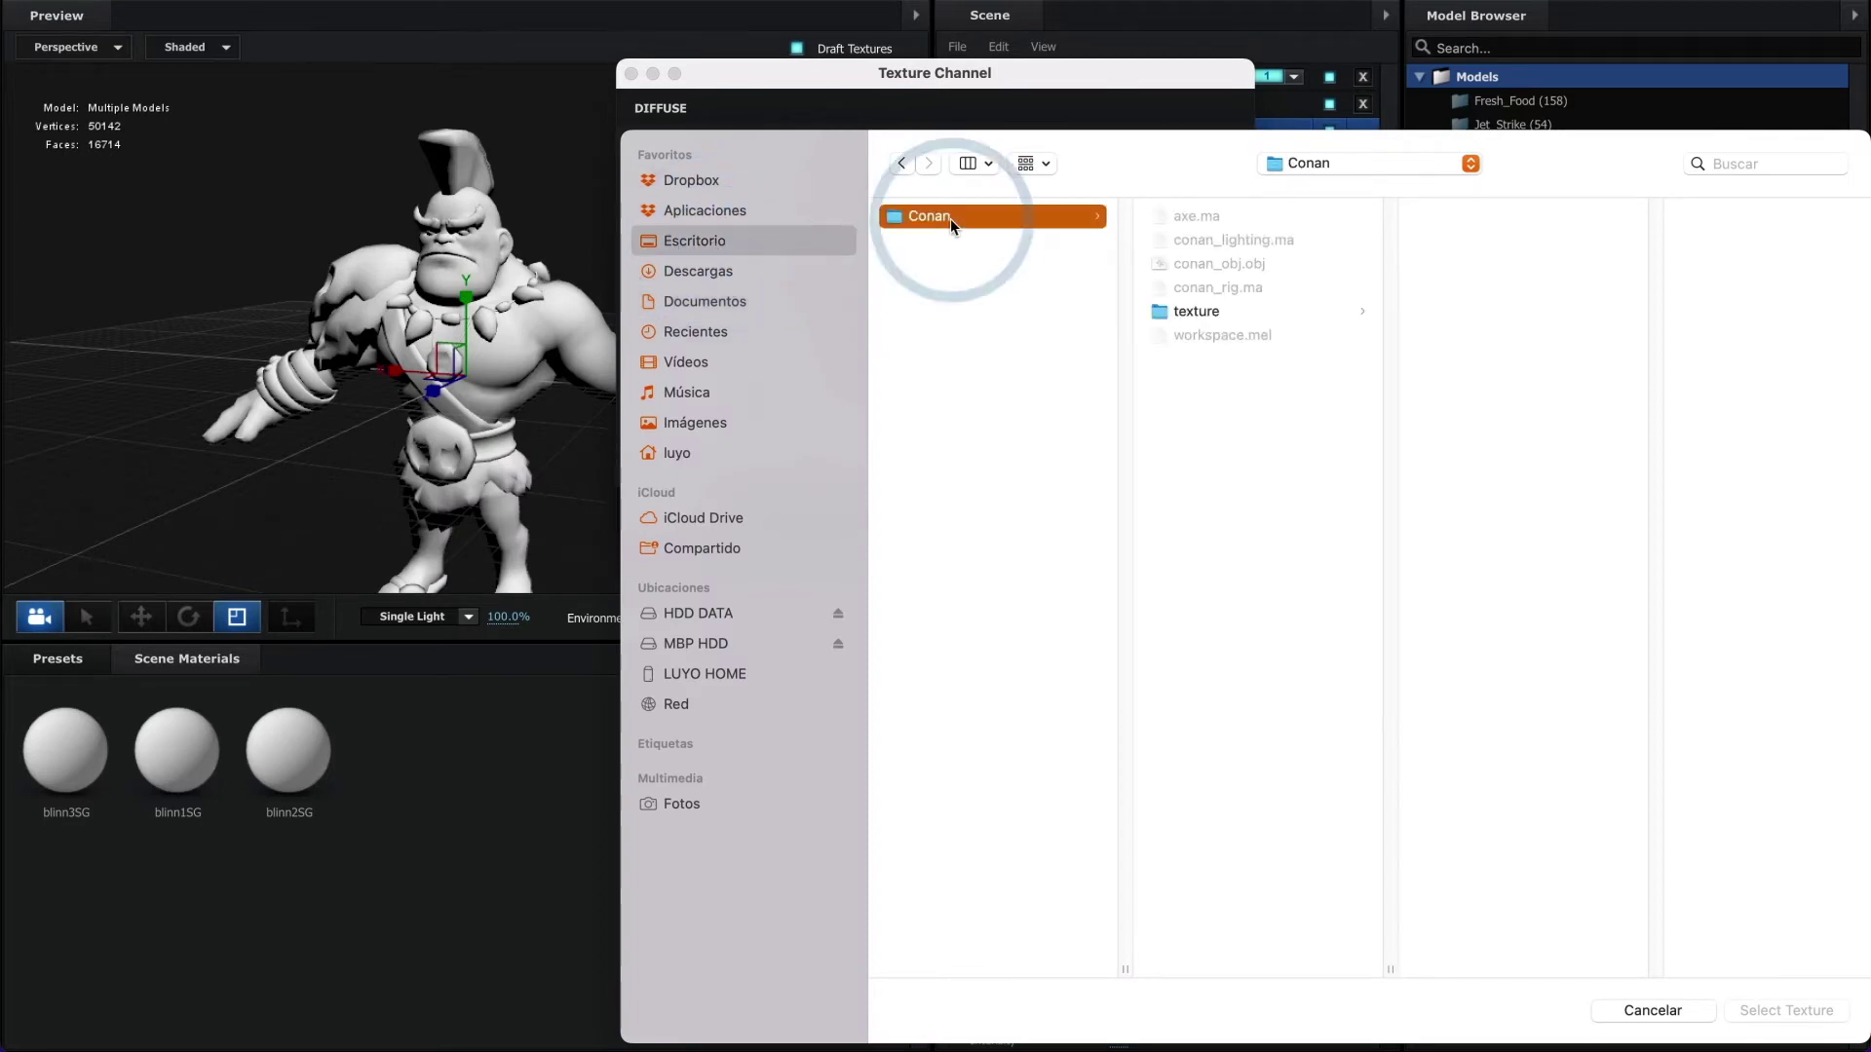
click(1196, 311)
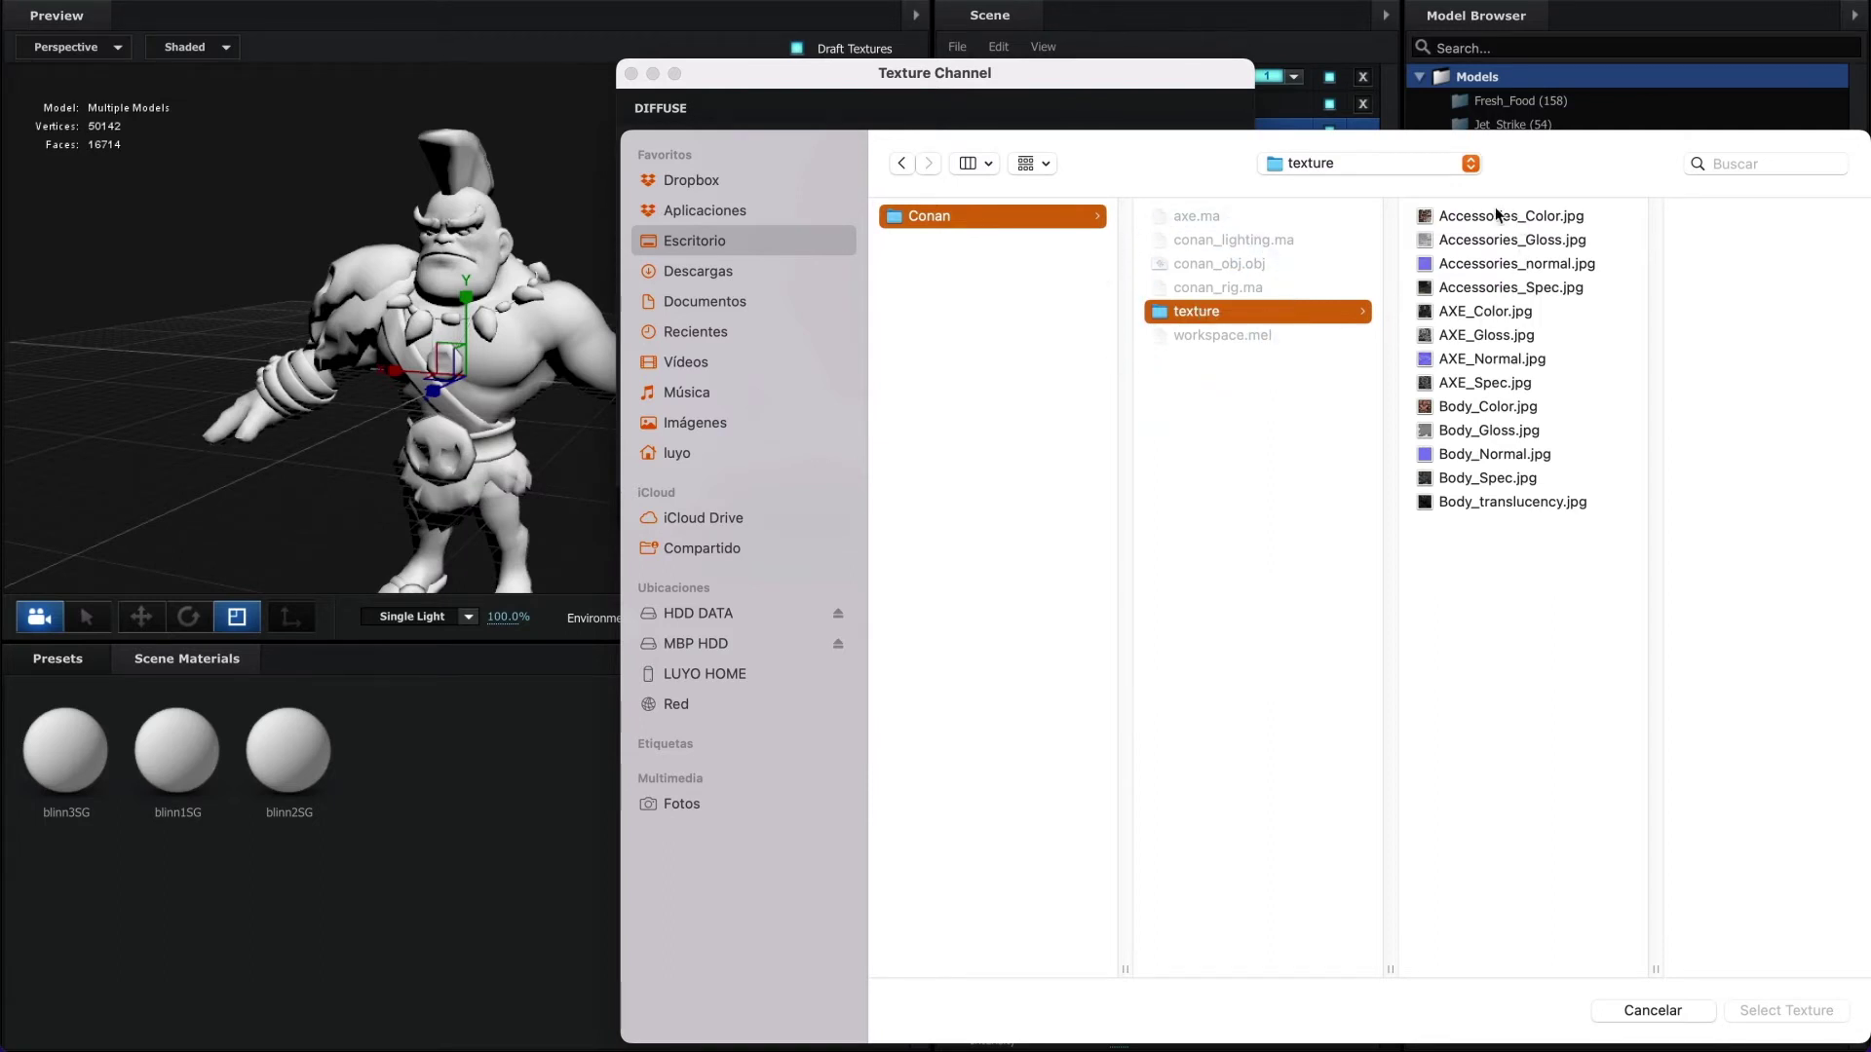
click(1437, 212)
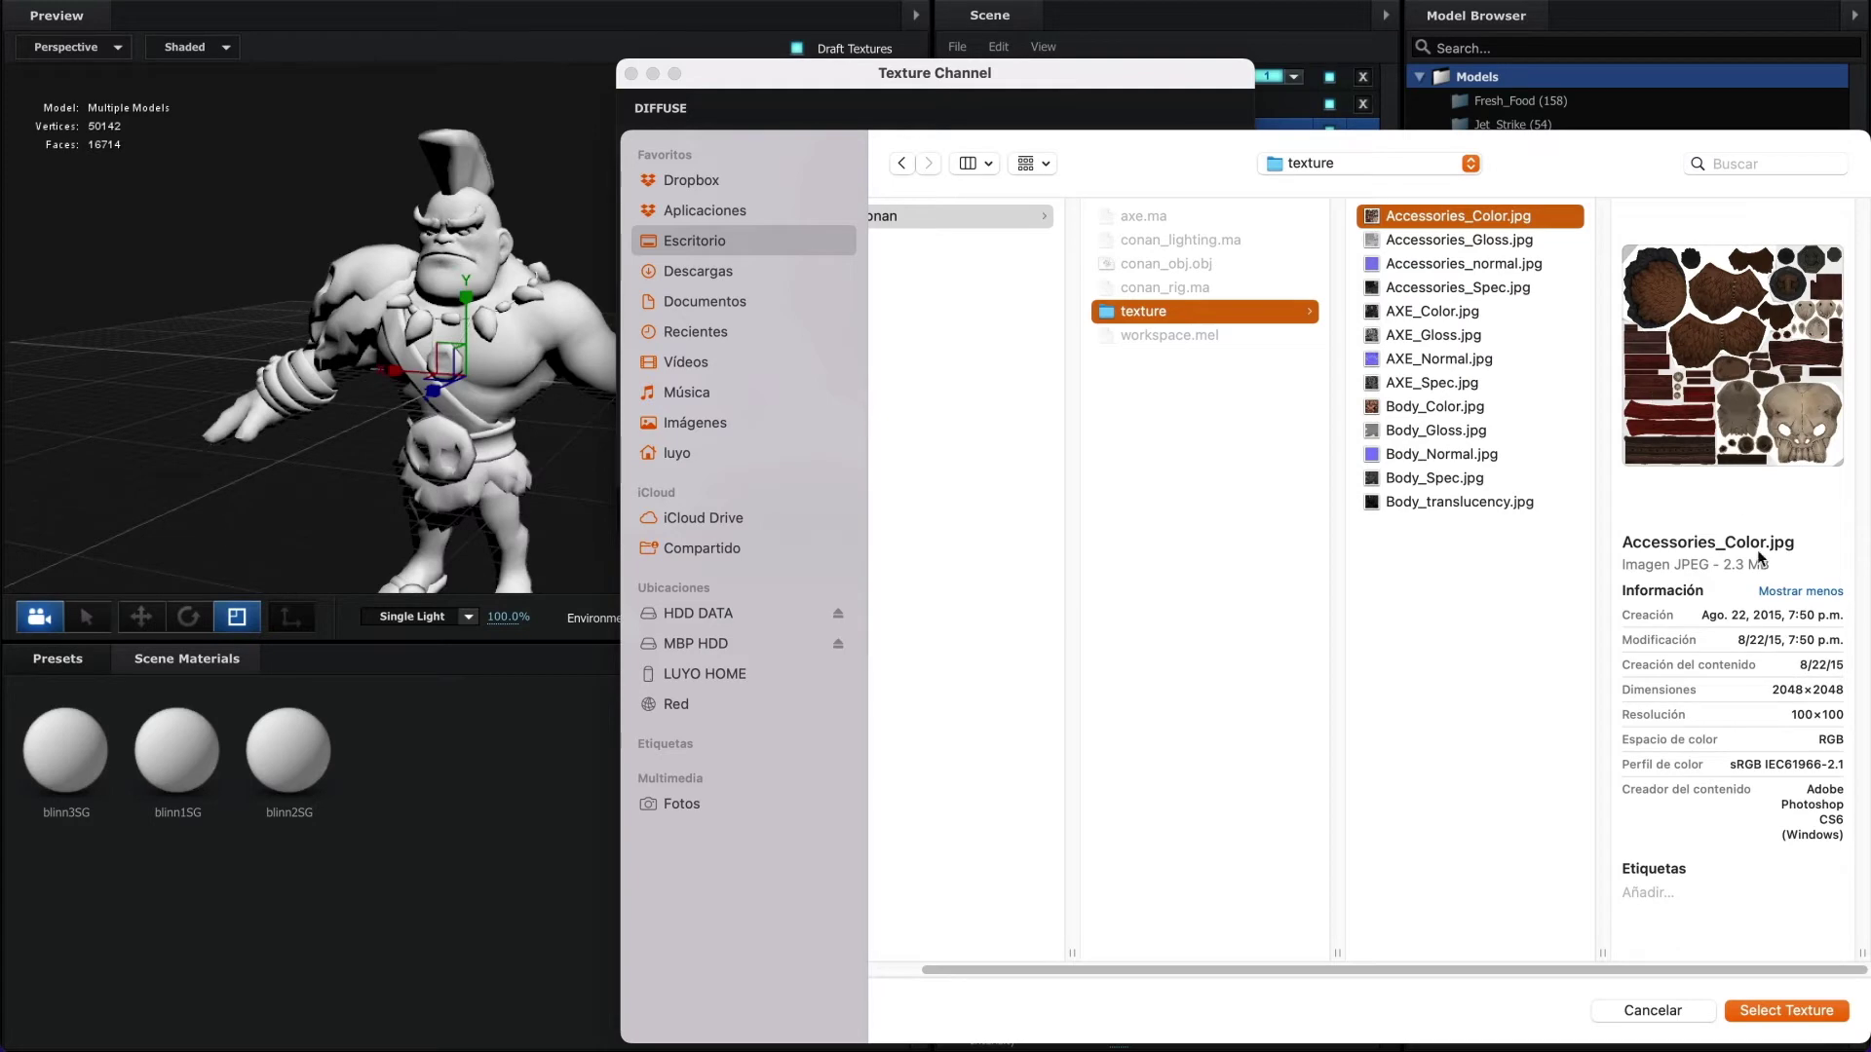
click(1774, 1013)
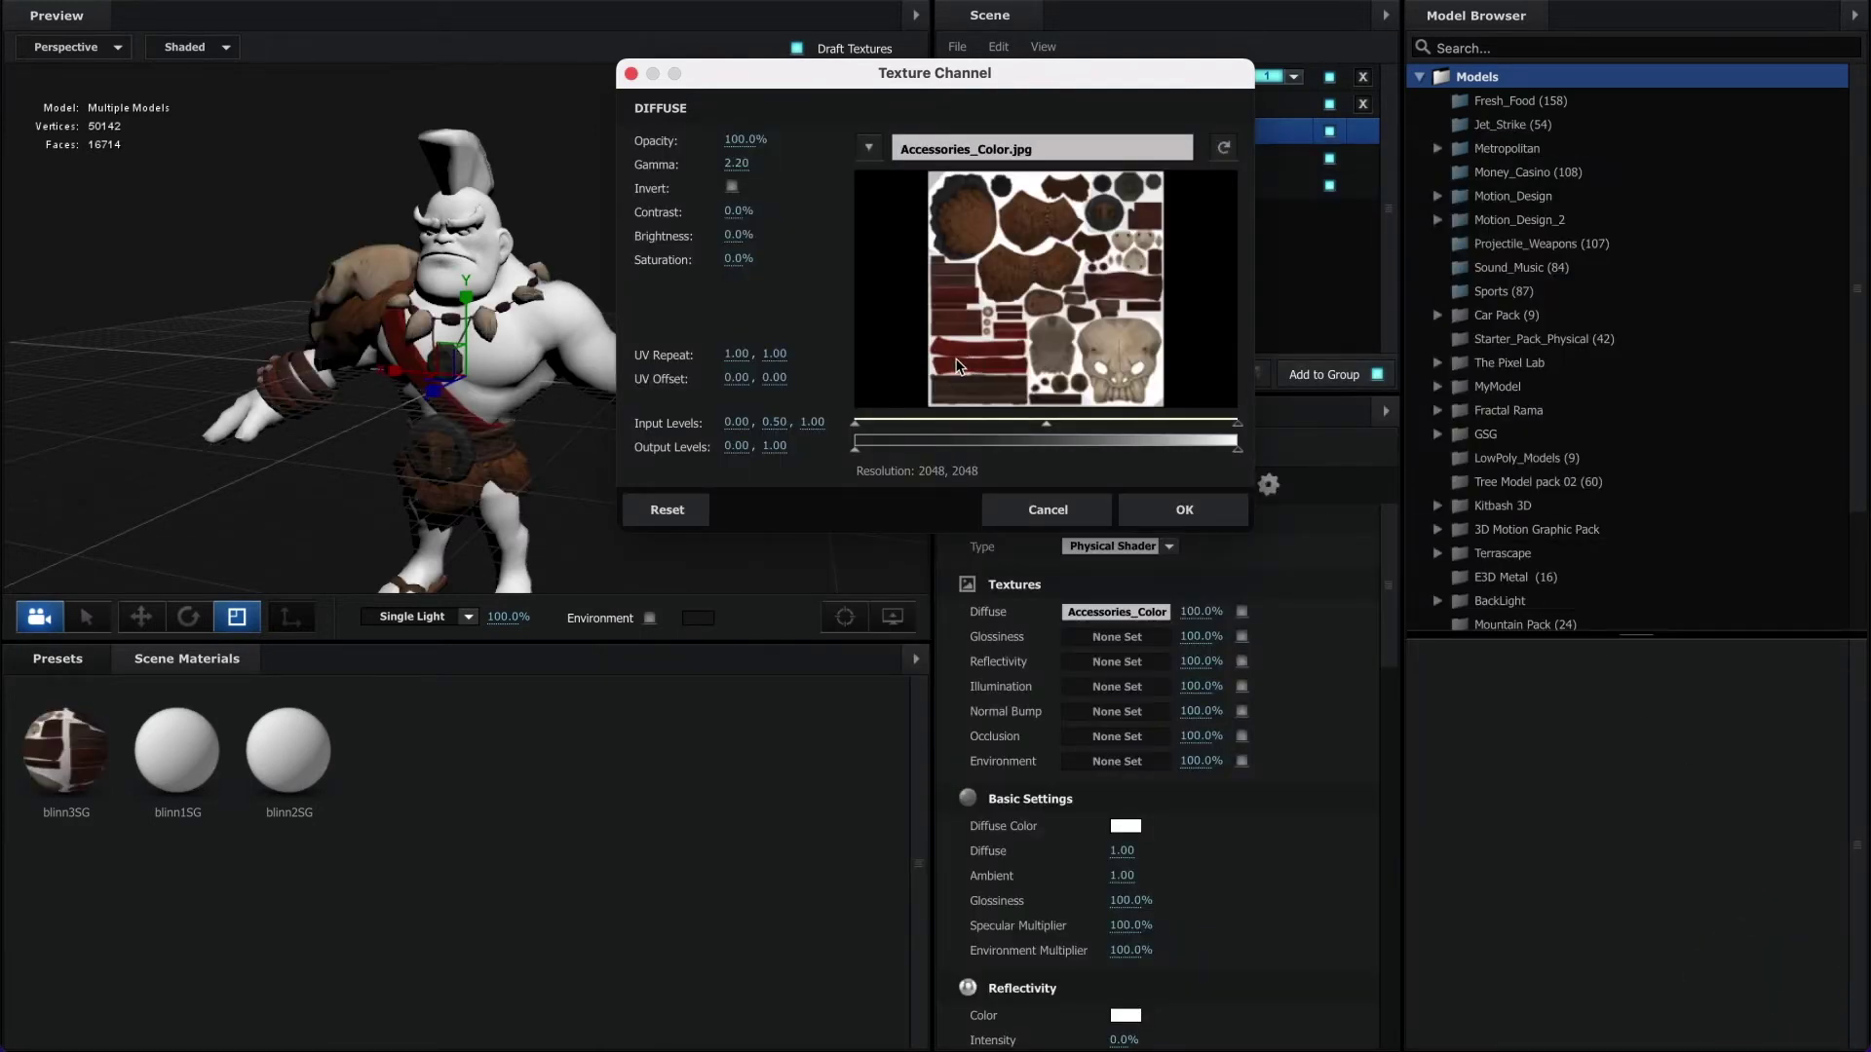
click(1197, 509)
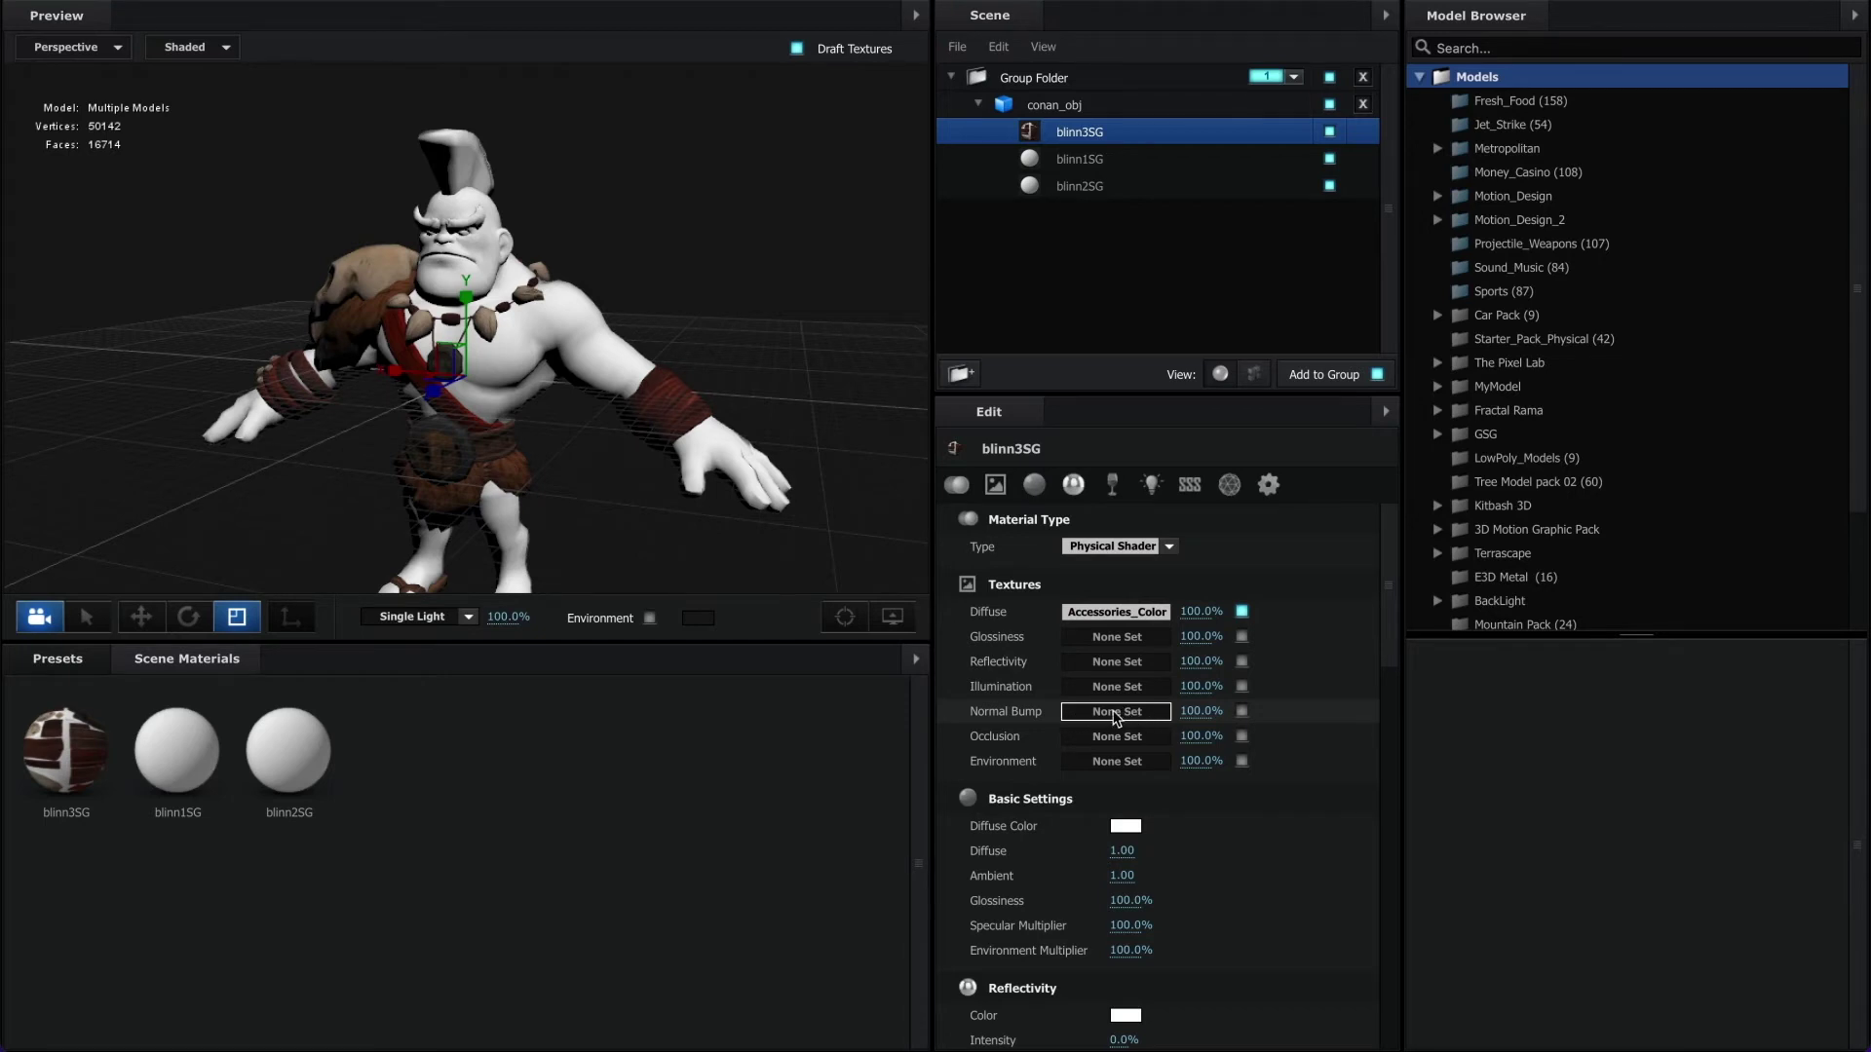
- Load Accessories_normal.jpg into blinn3SG's Normal Bump texture slot
click(1115, 713)
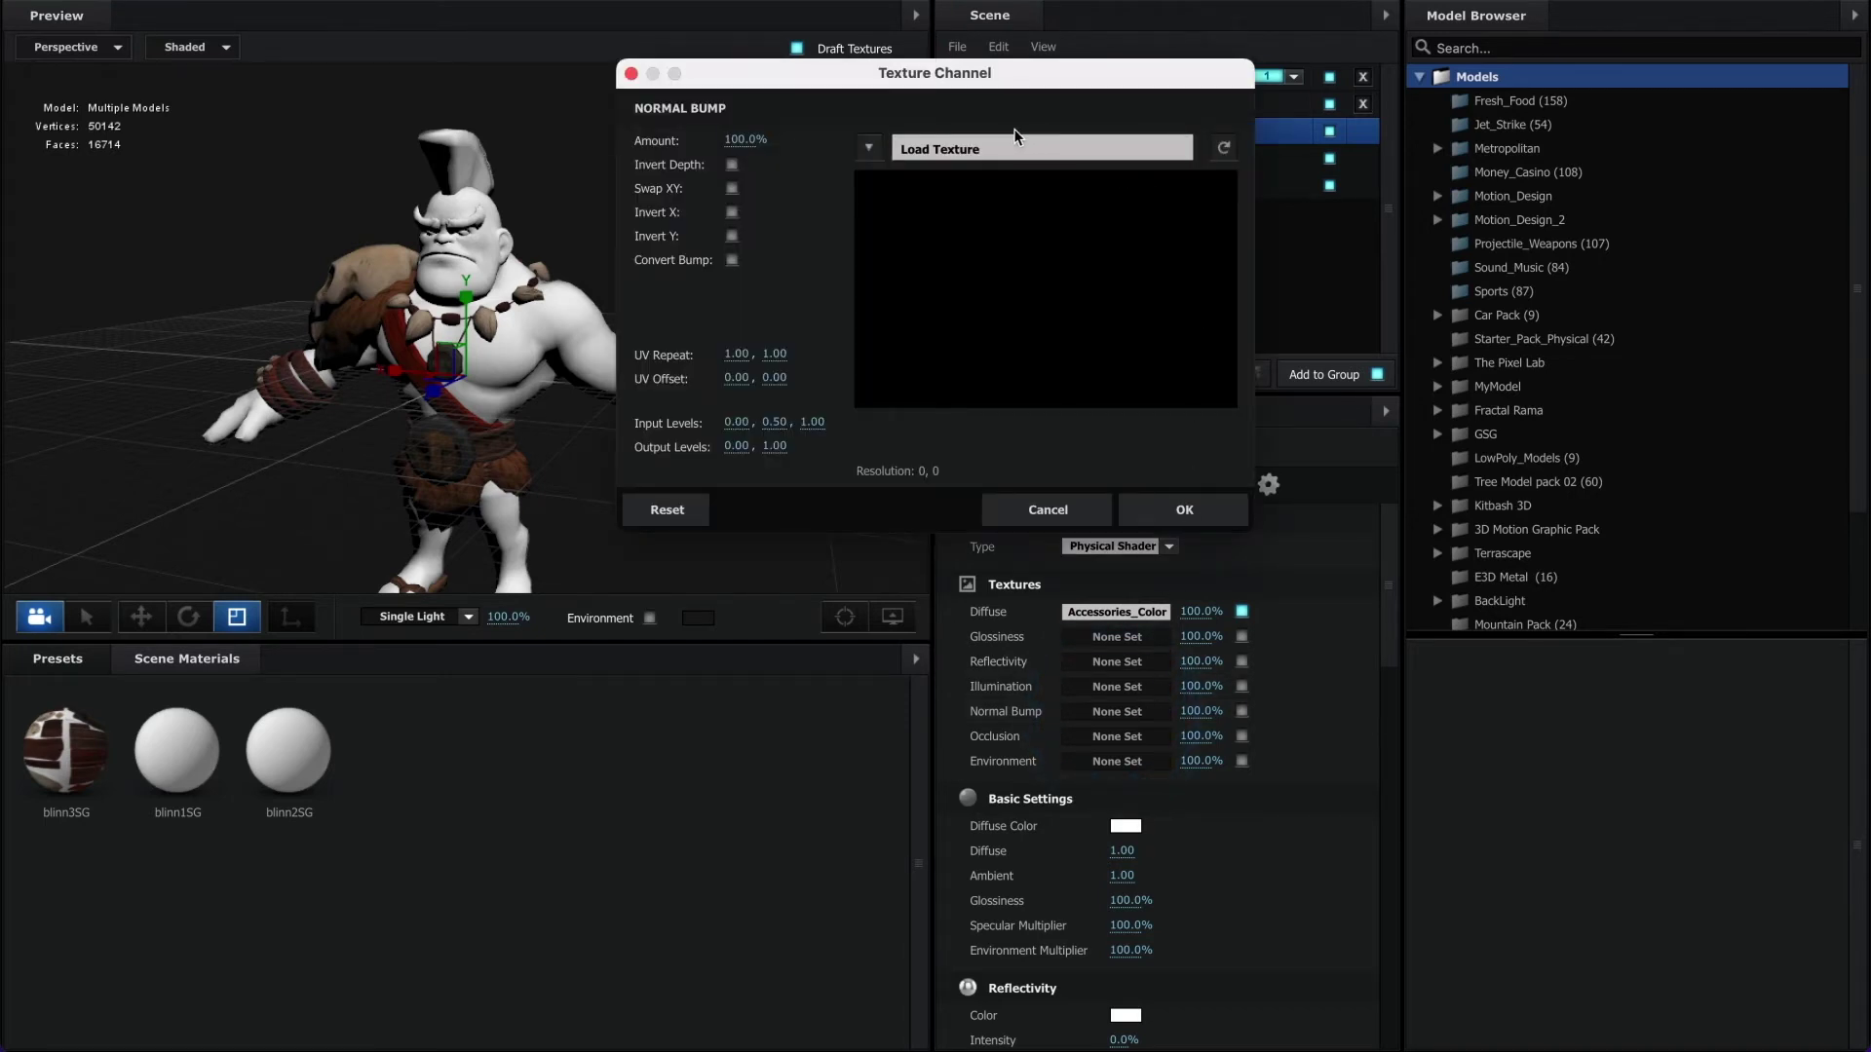
click(965, 146)
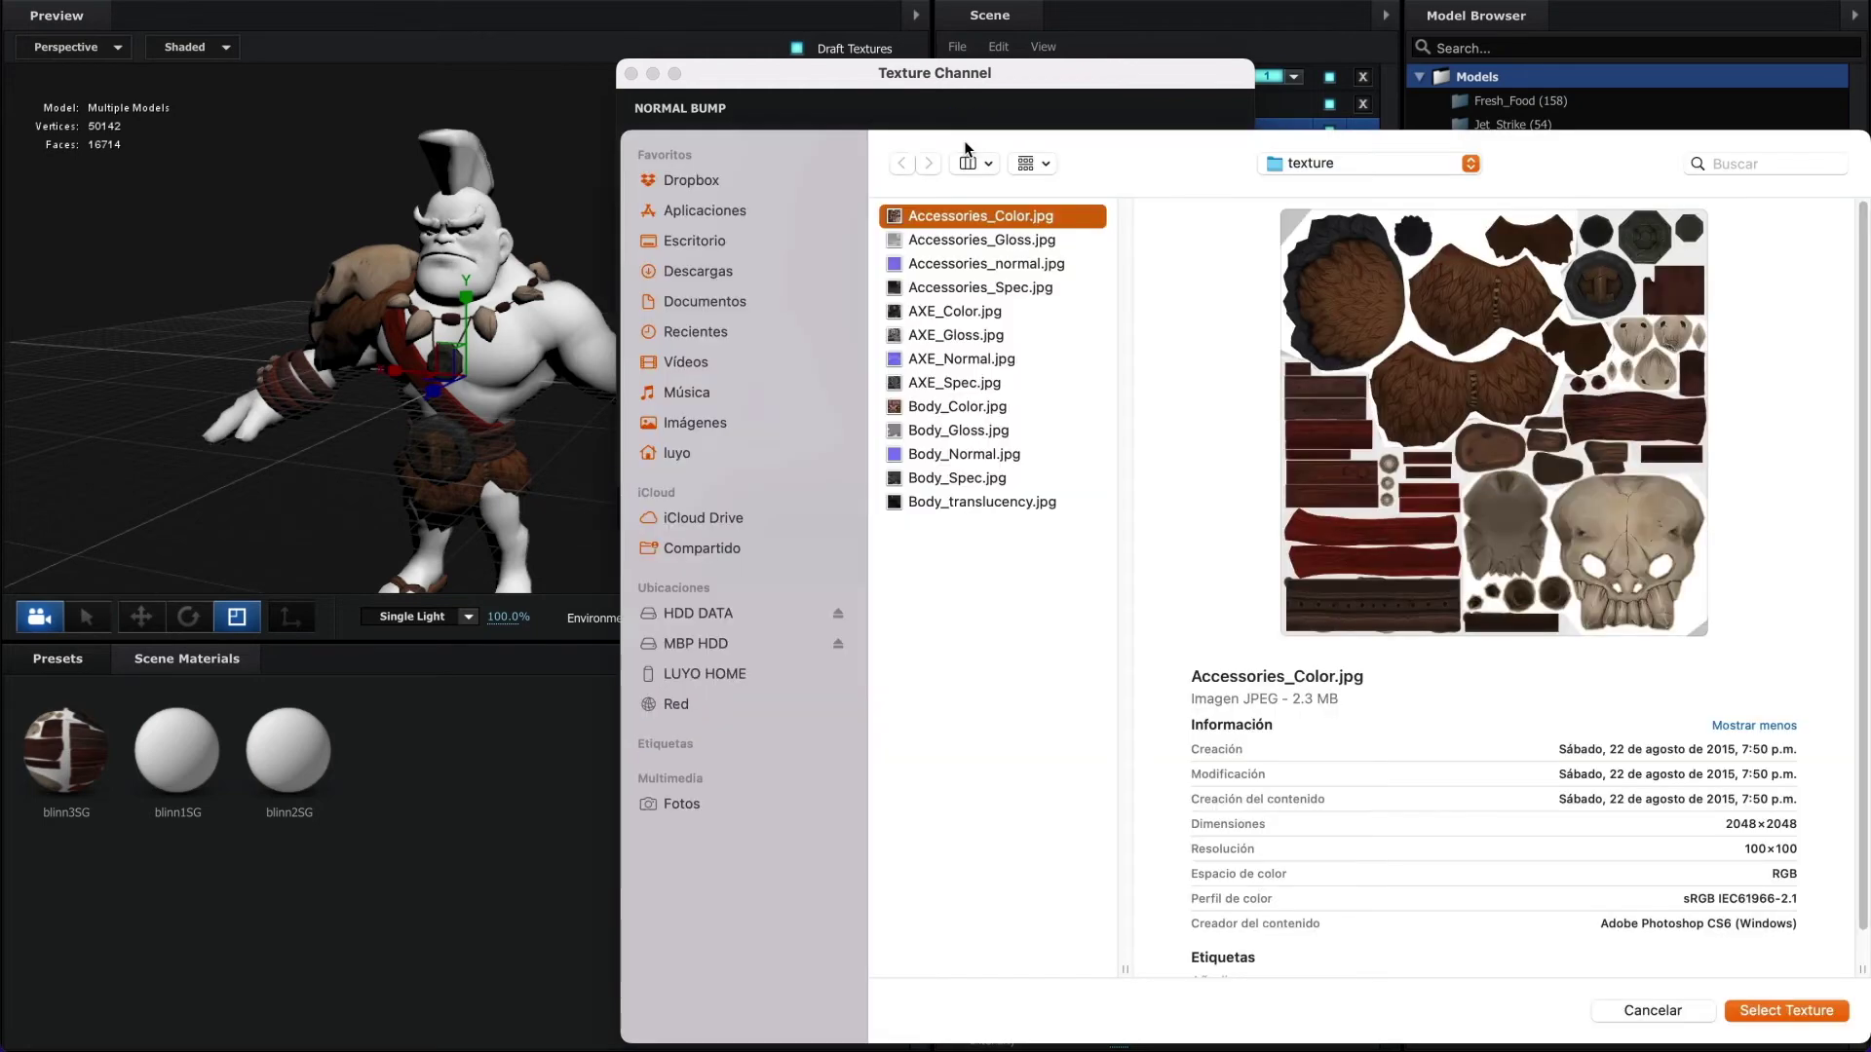
click(959, 264)
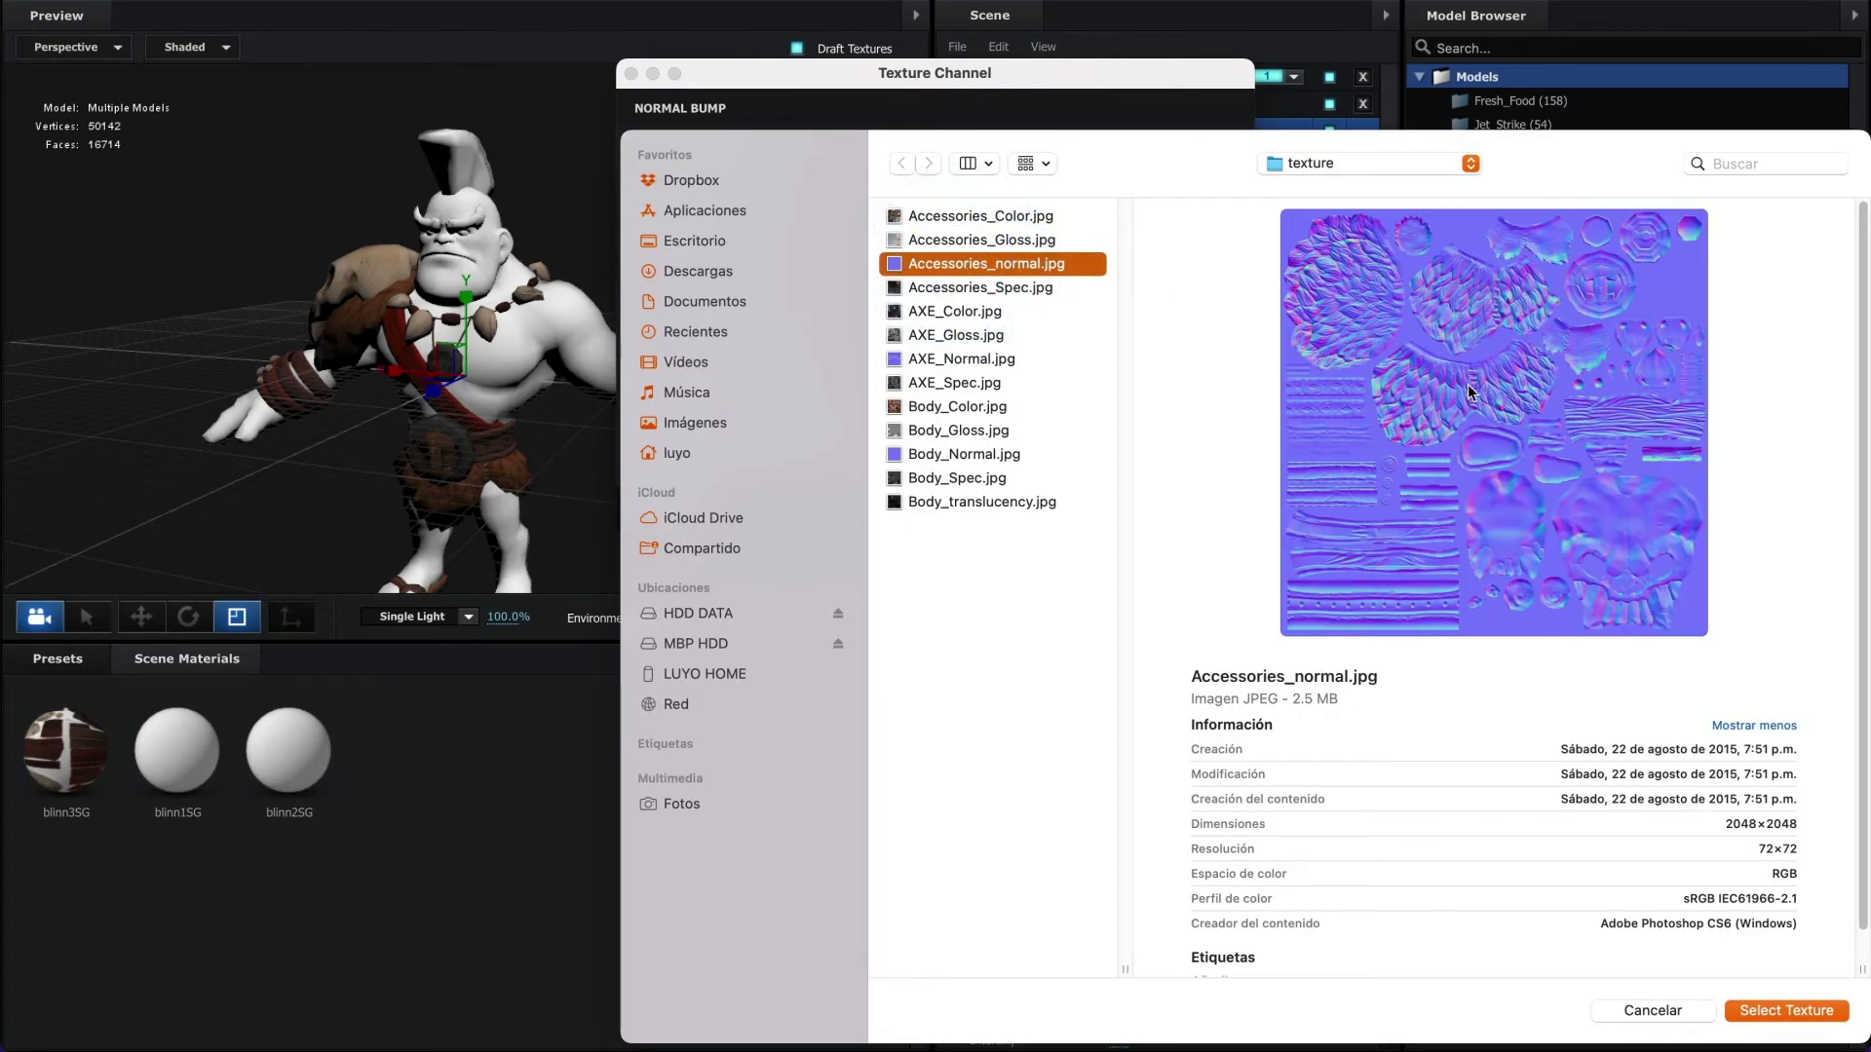
click(1779, 1007)
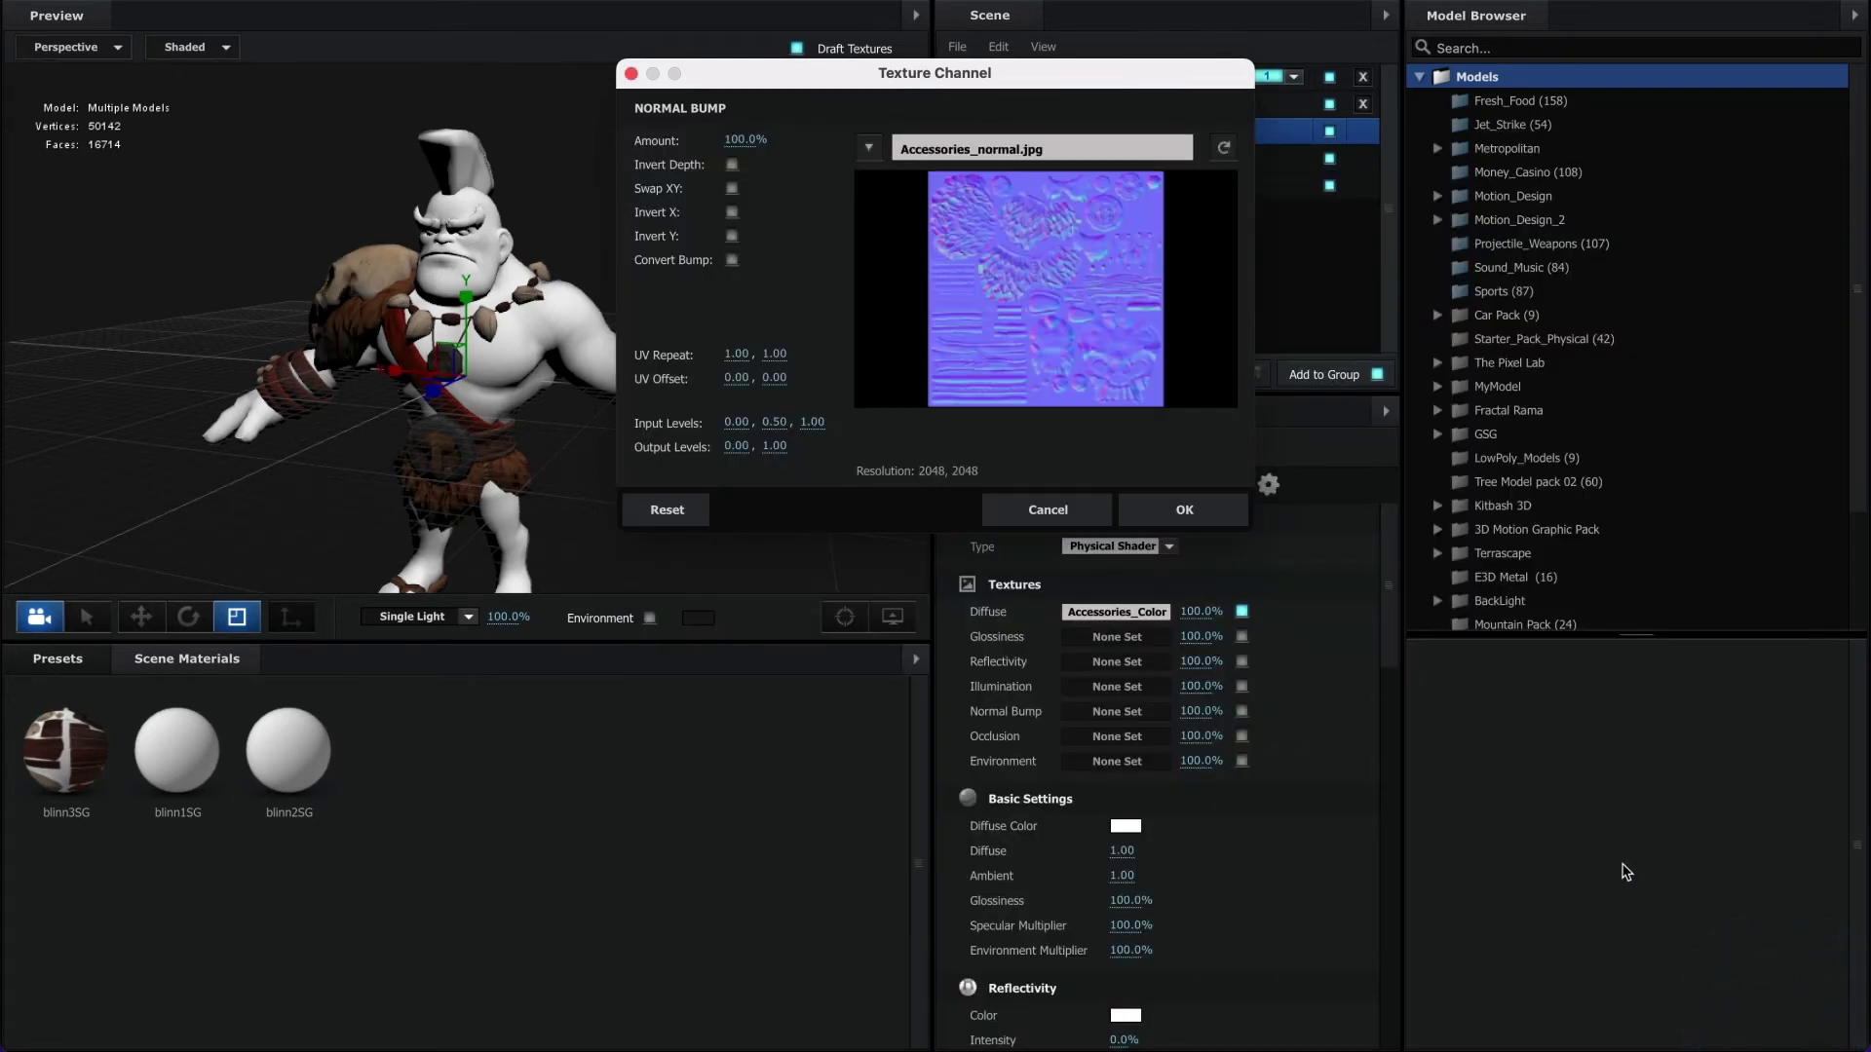
click(1179, 507)
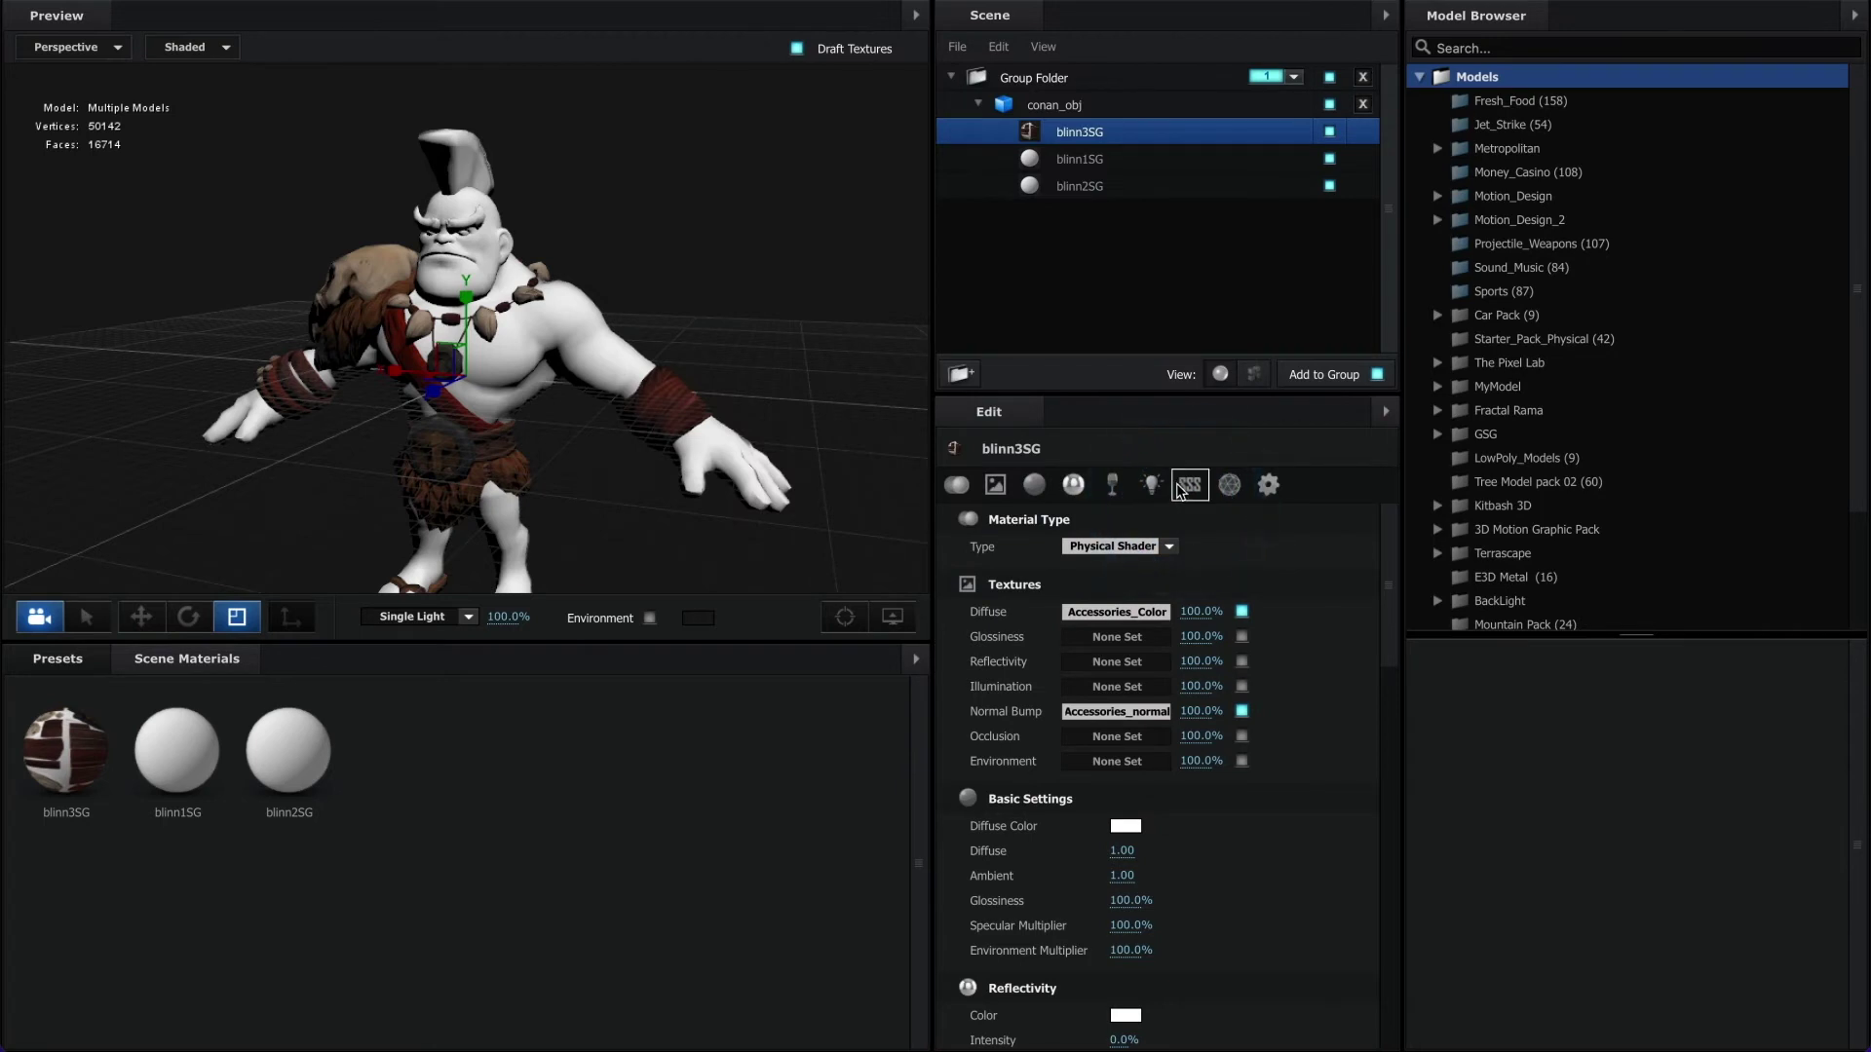
- Select the blinn1SG material and load Body_Color.jpg as its Diffuse texture
click(1072, 159)
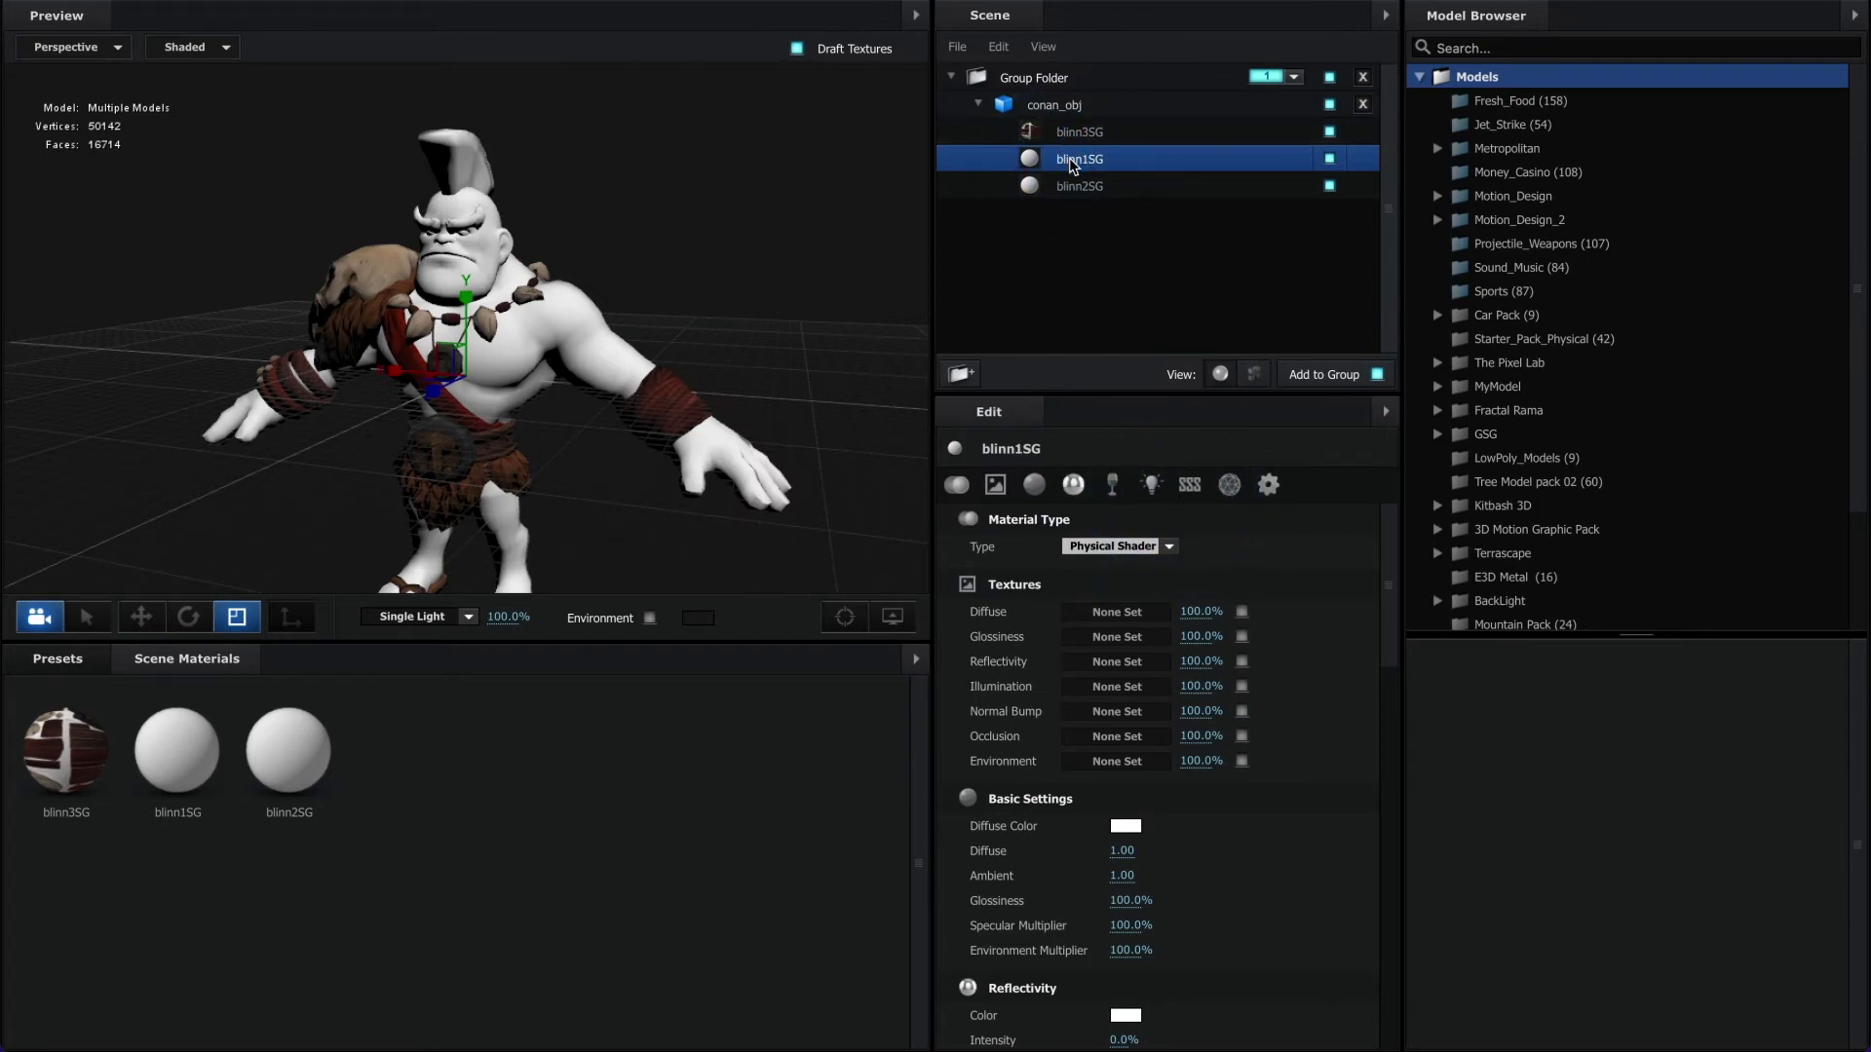
click(1111, 612)
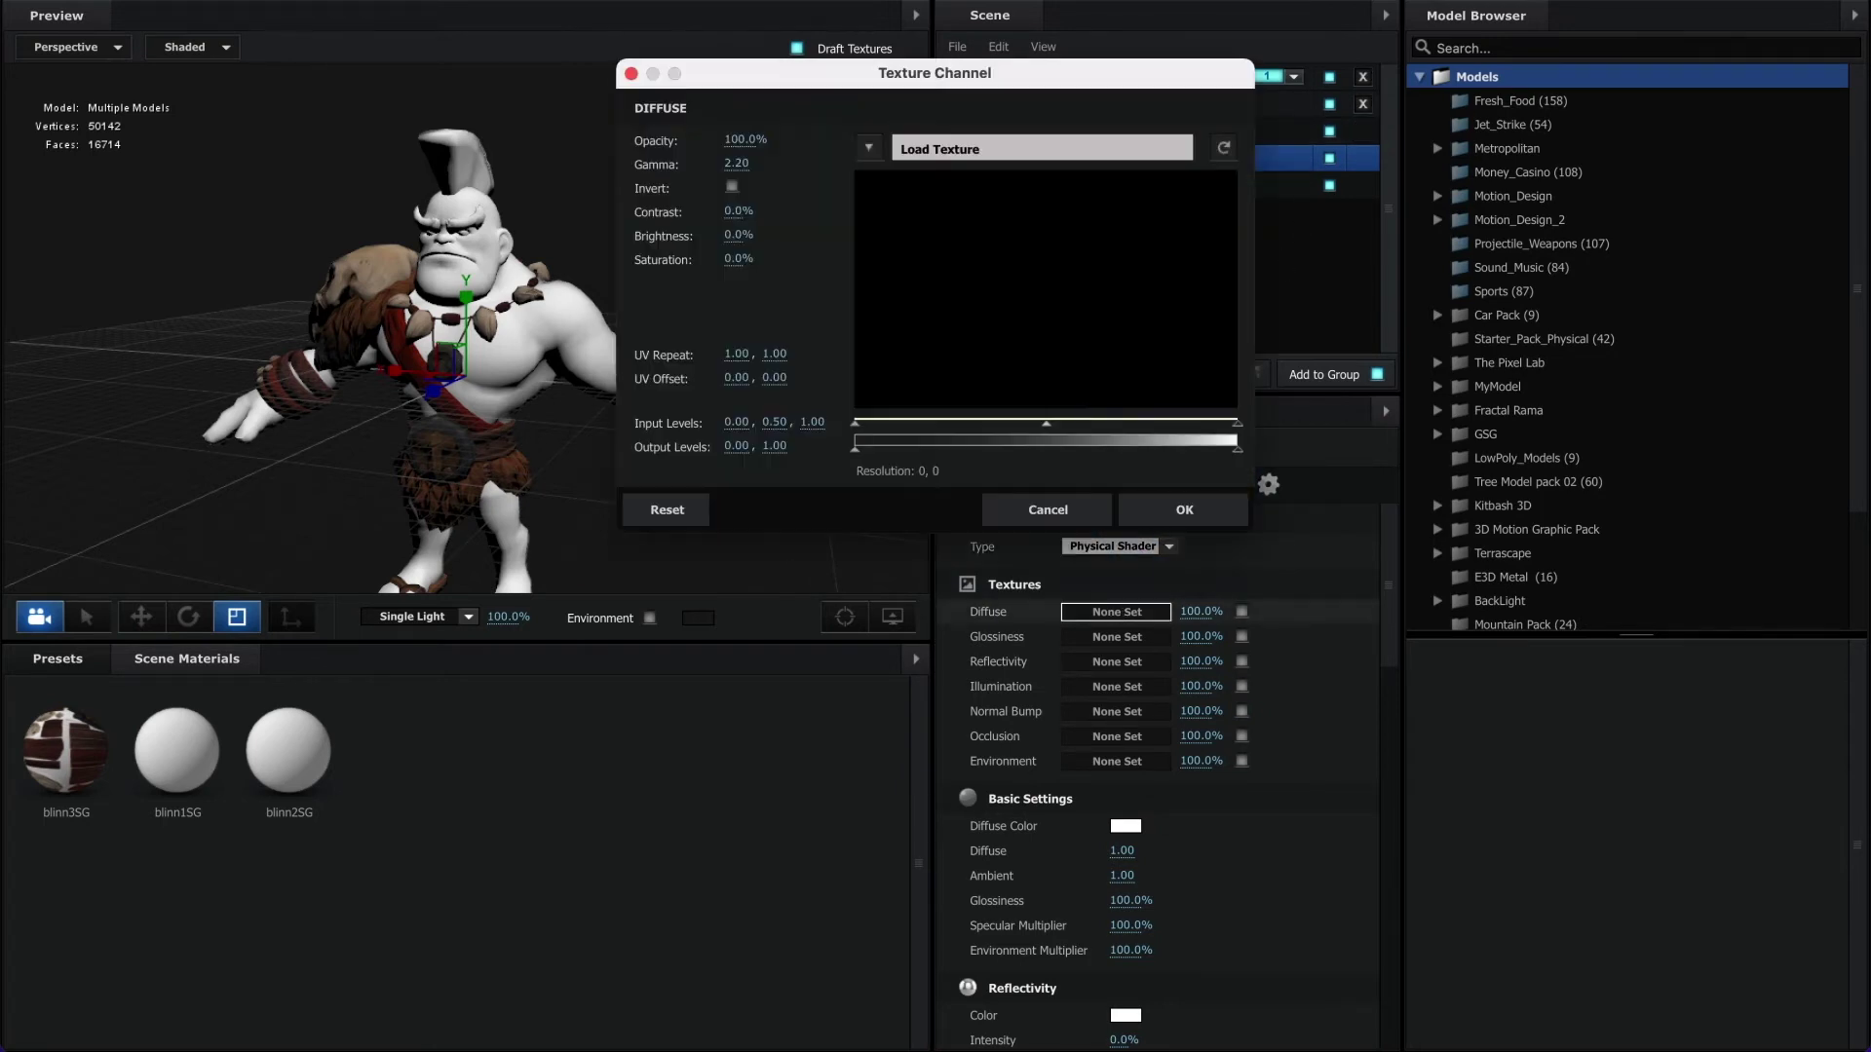
click(978, 150)
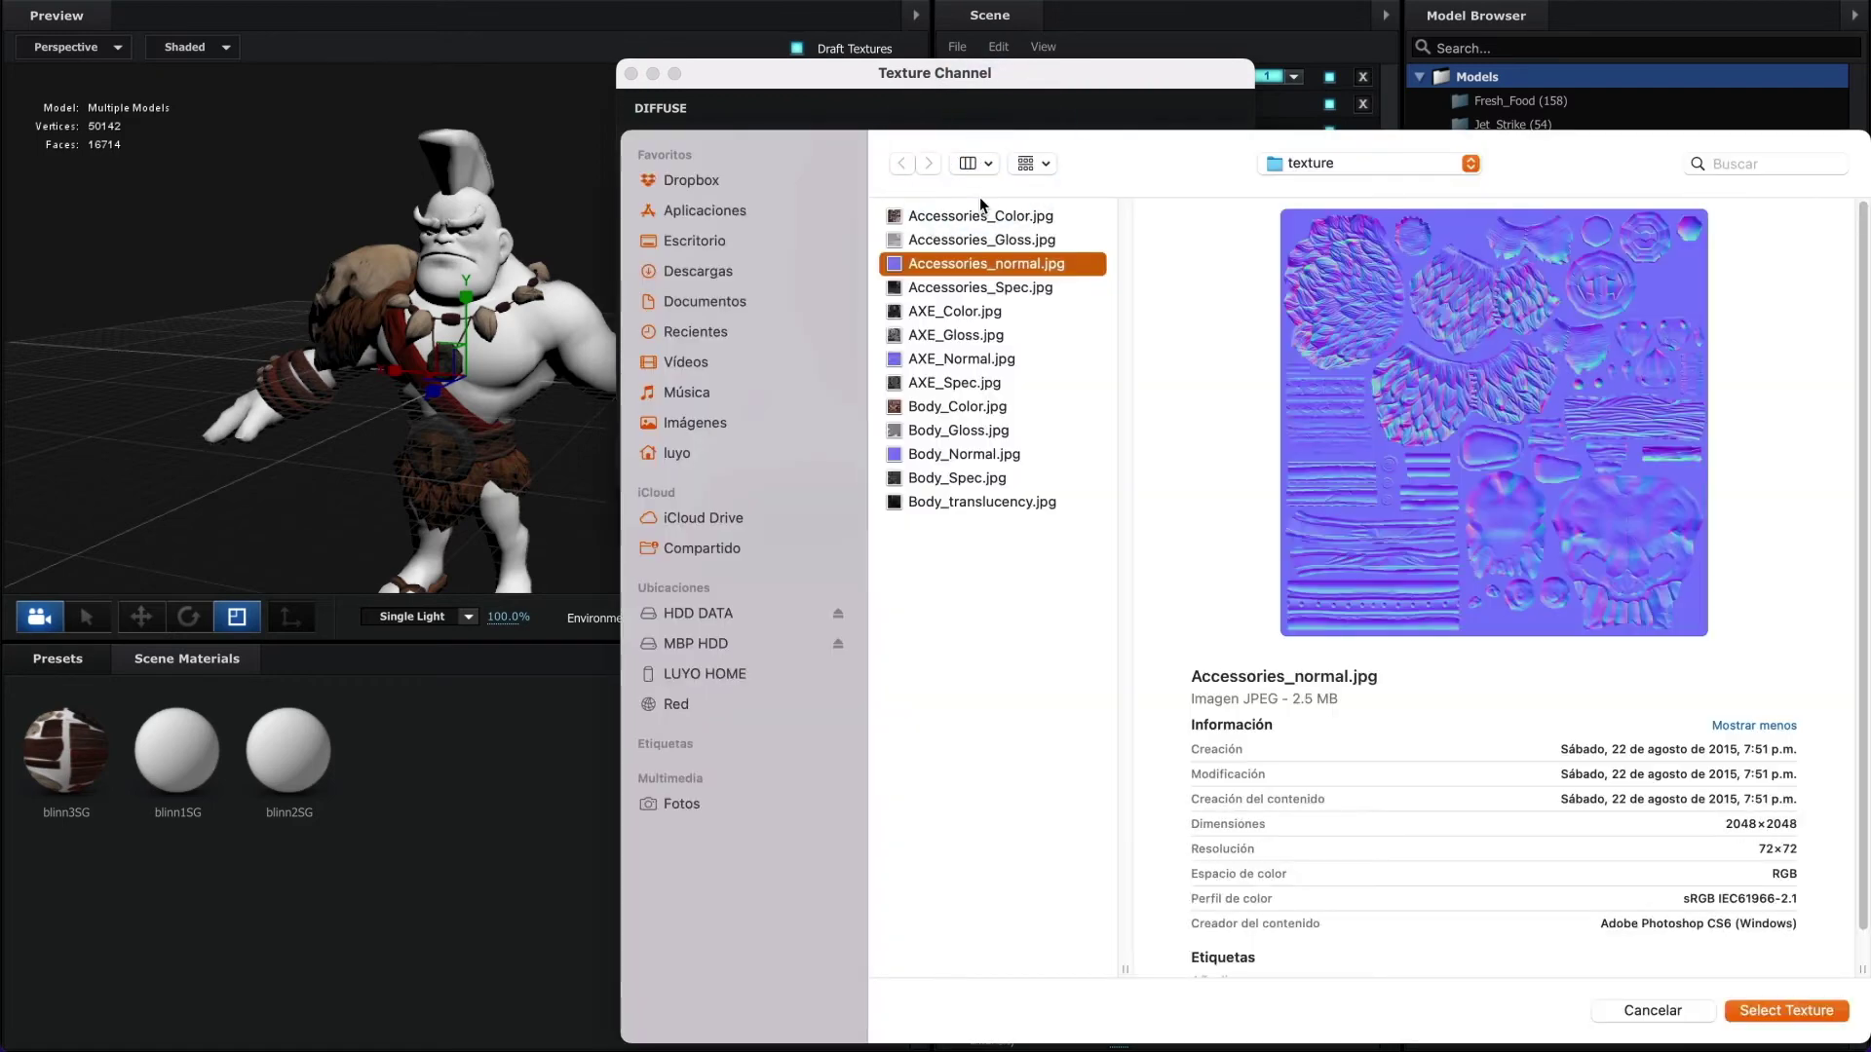
click(959, 404)
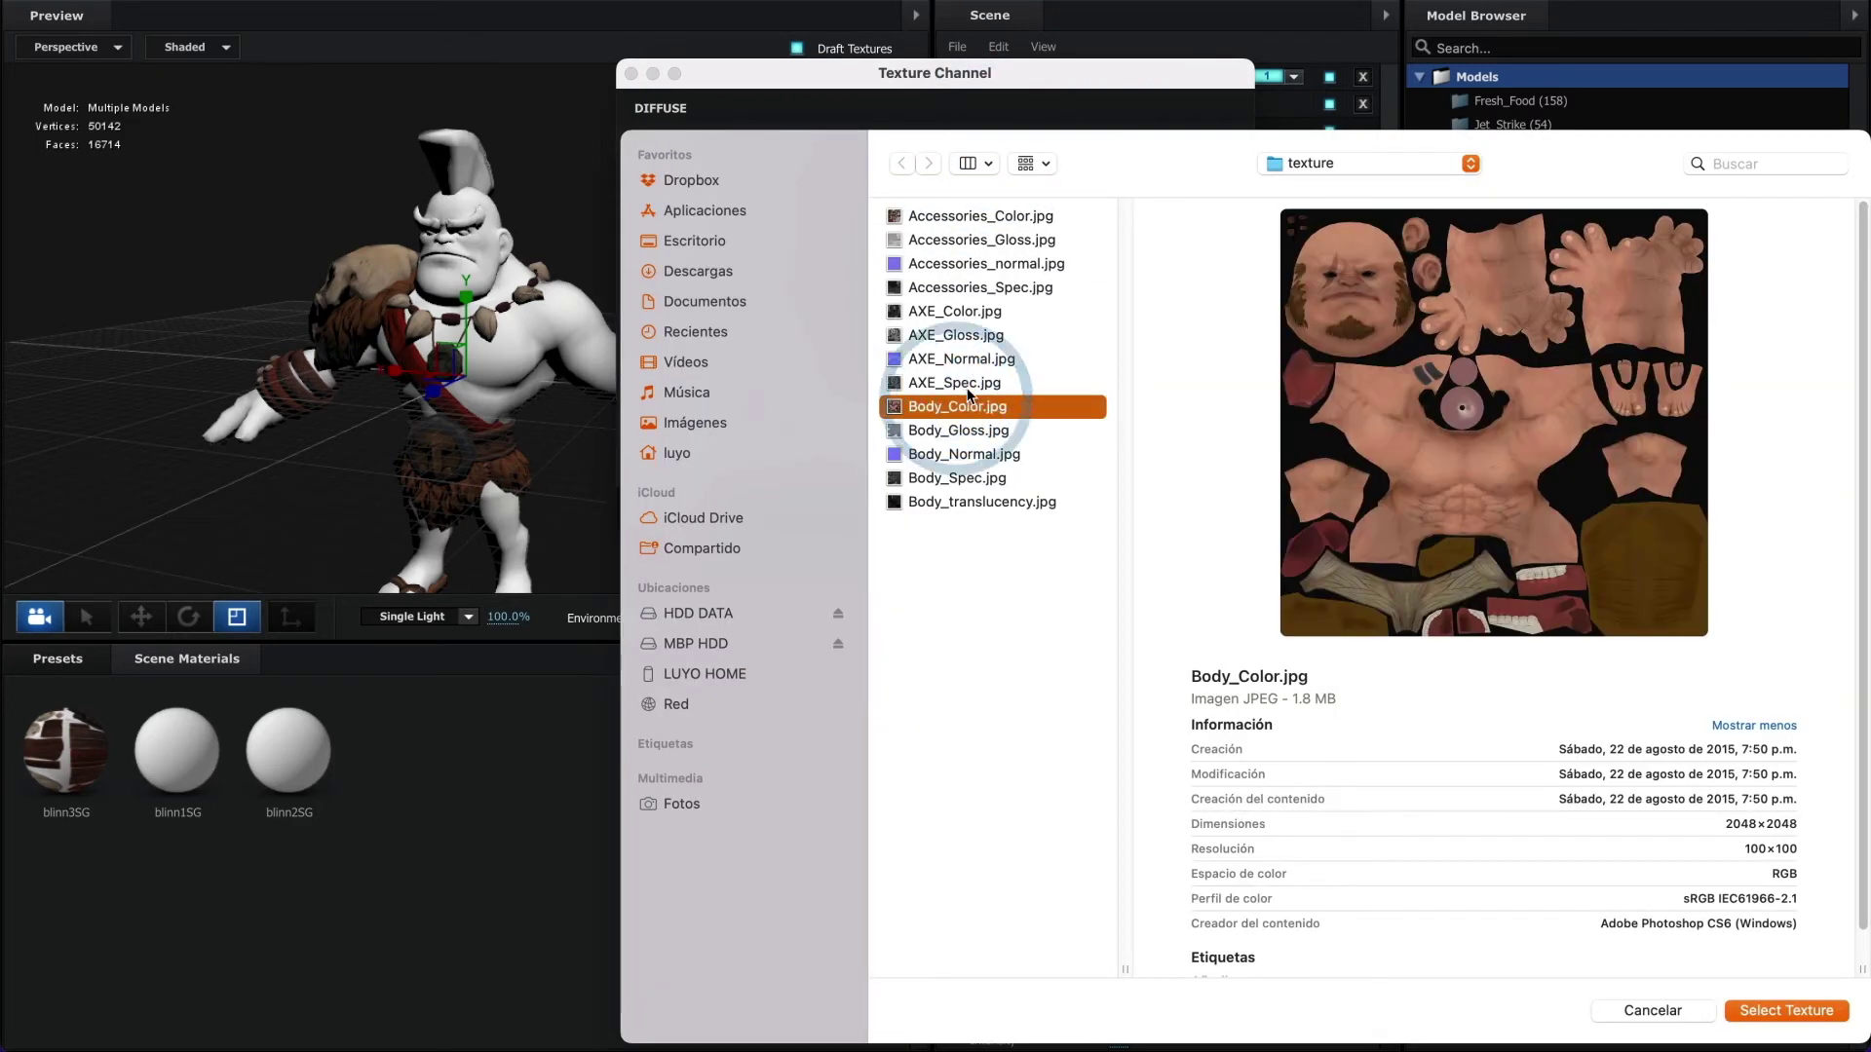
click(1795, 1014)
click(1182, 507)
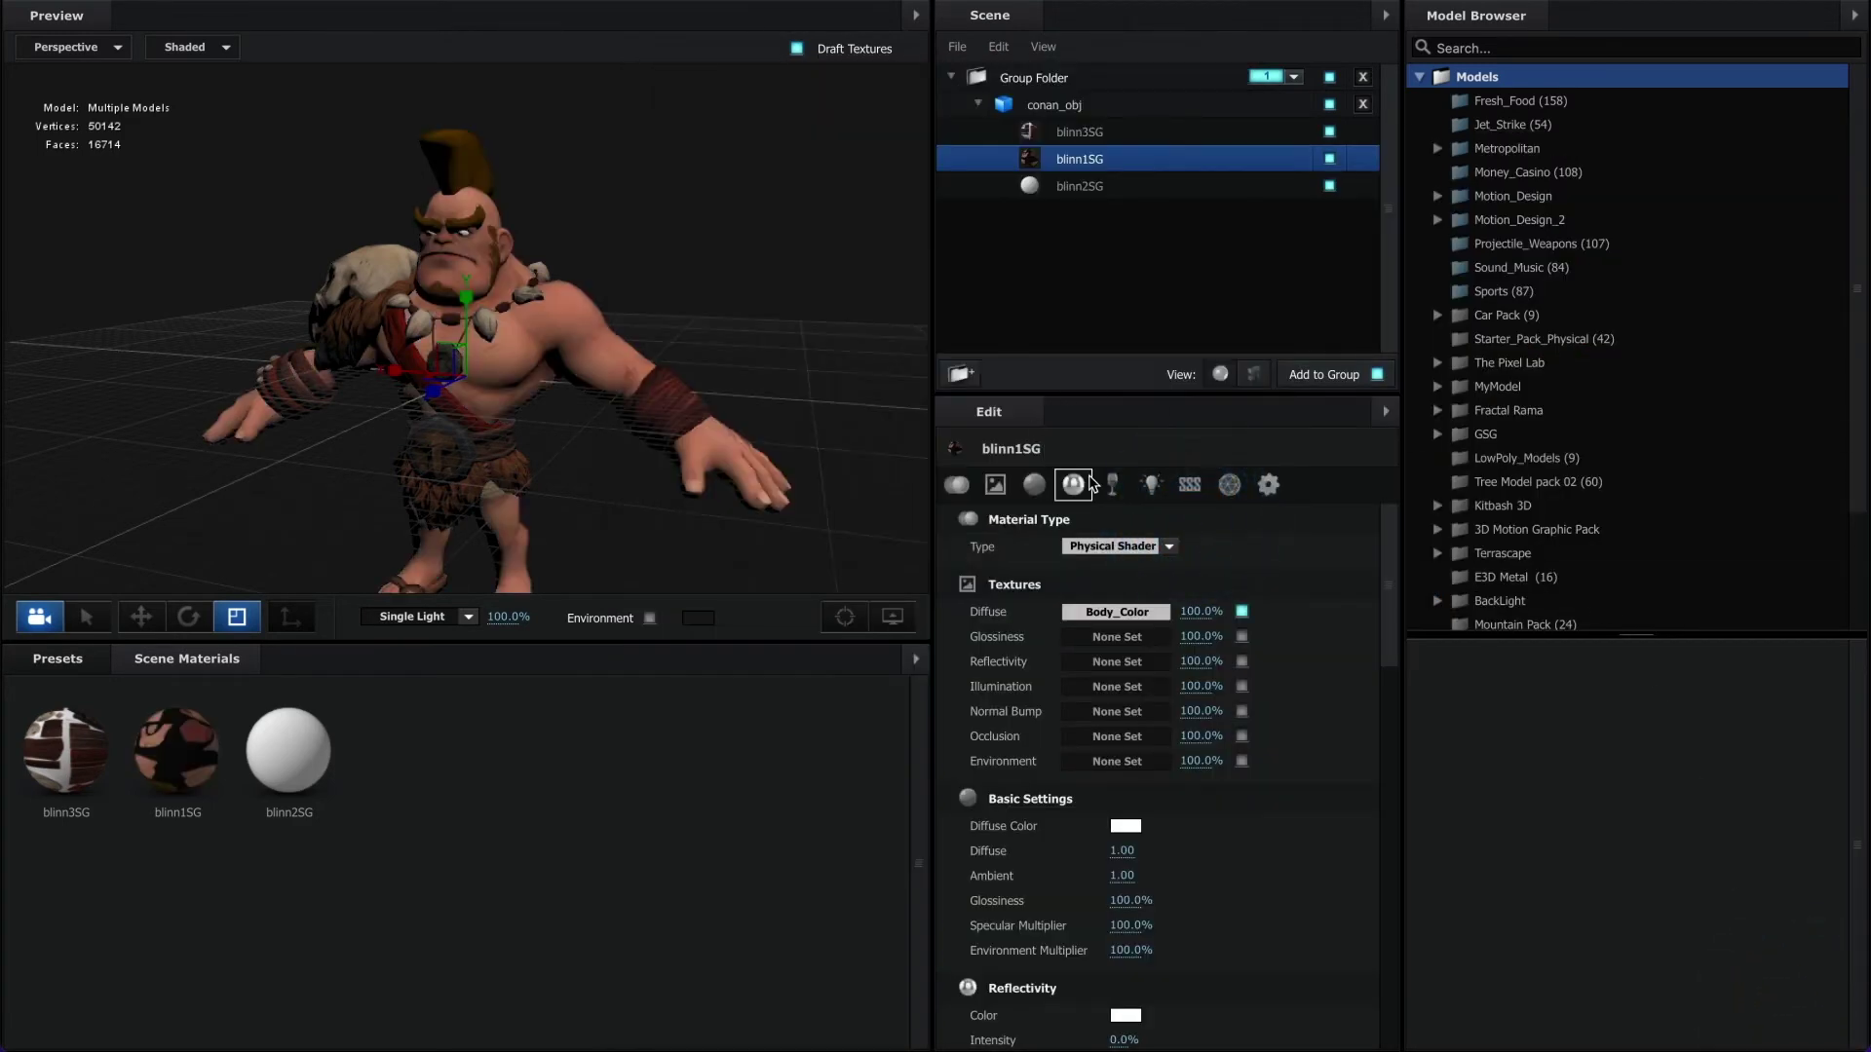
- Load Body_Normal.jpg into blinn1SG's Normal Bump slot and check the textured character
click(1117, 711)
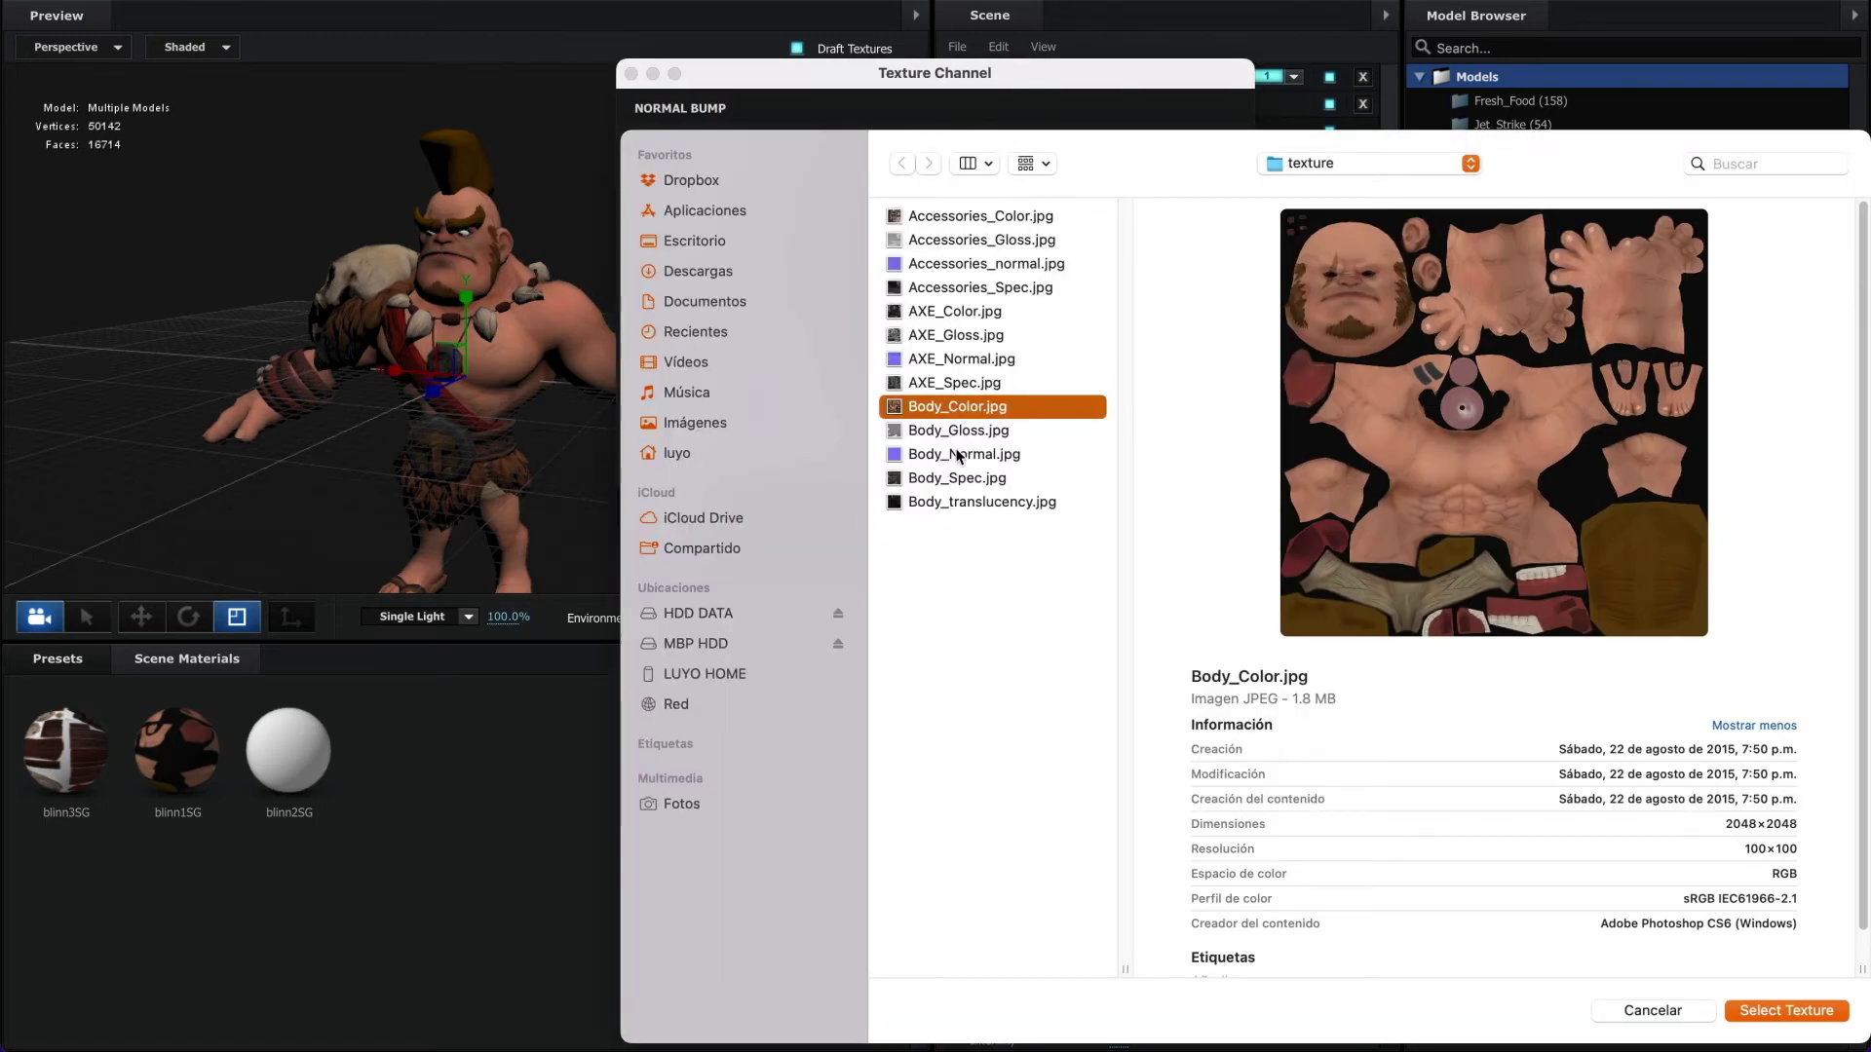
click(958, 454)
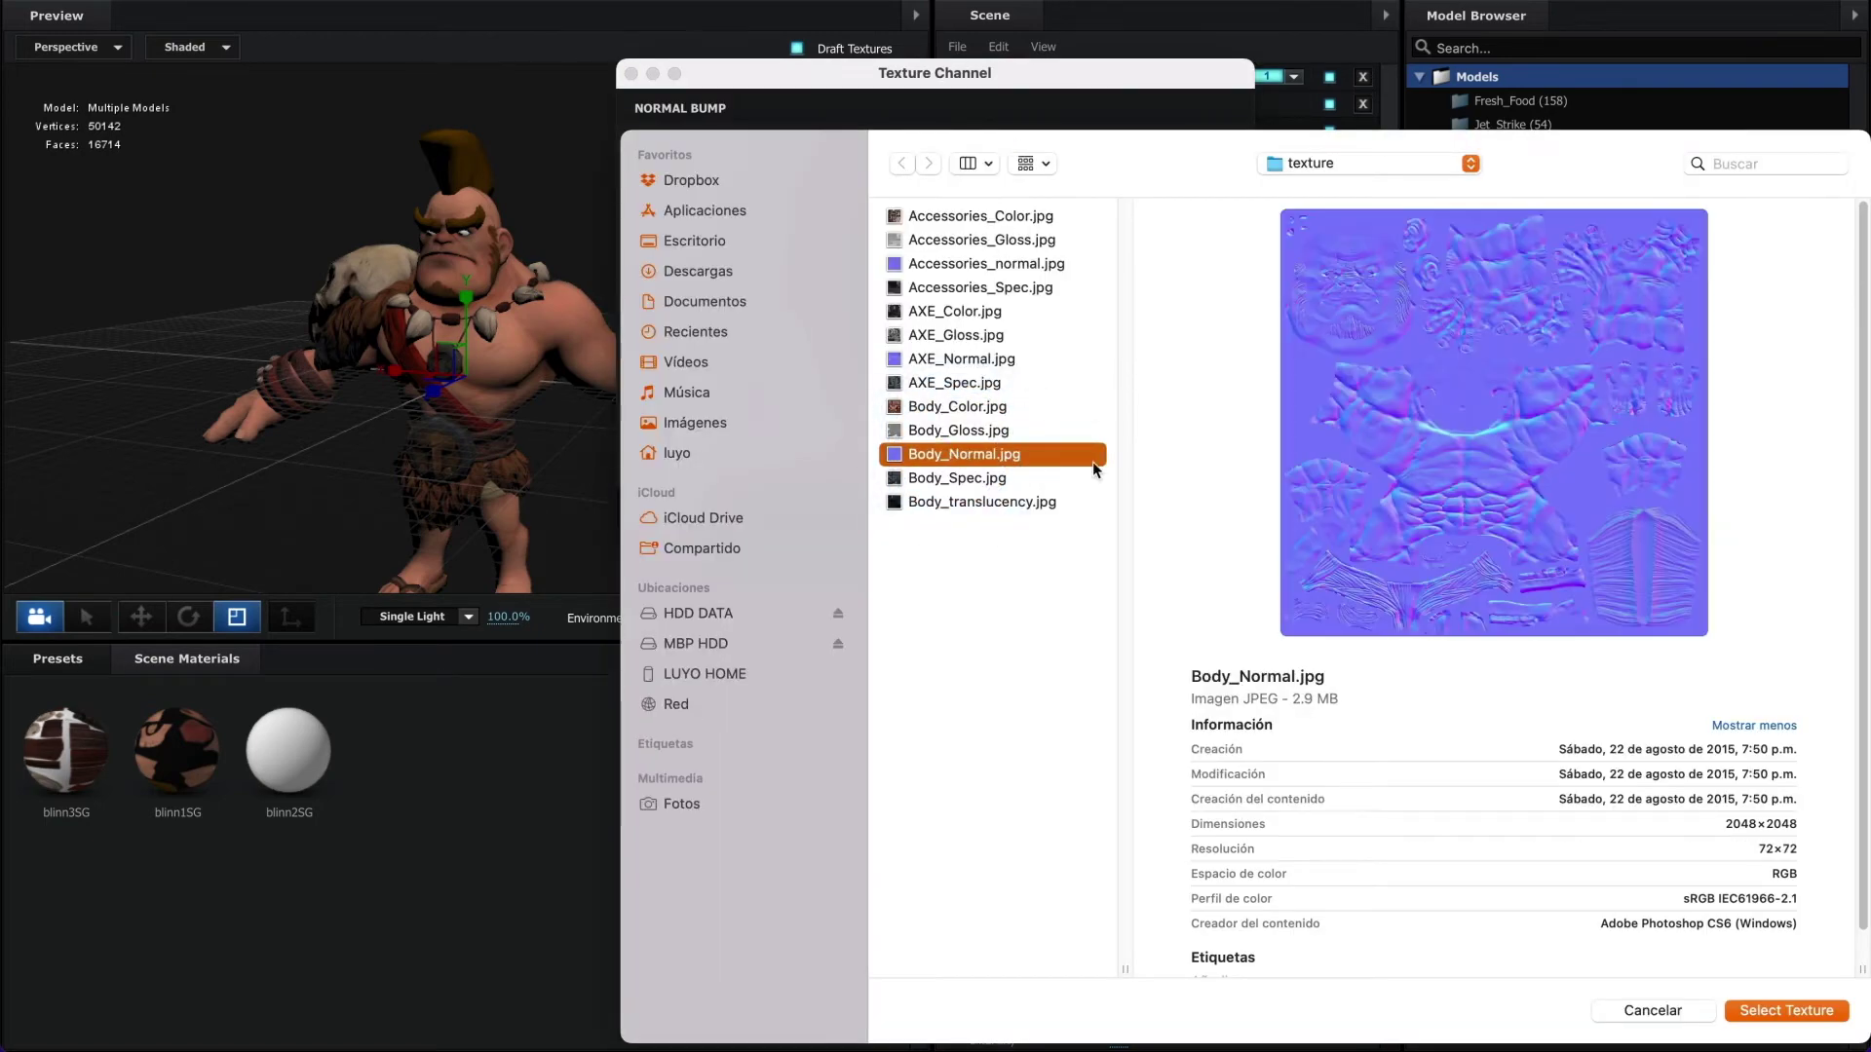
click(1754, 1014)
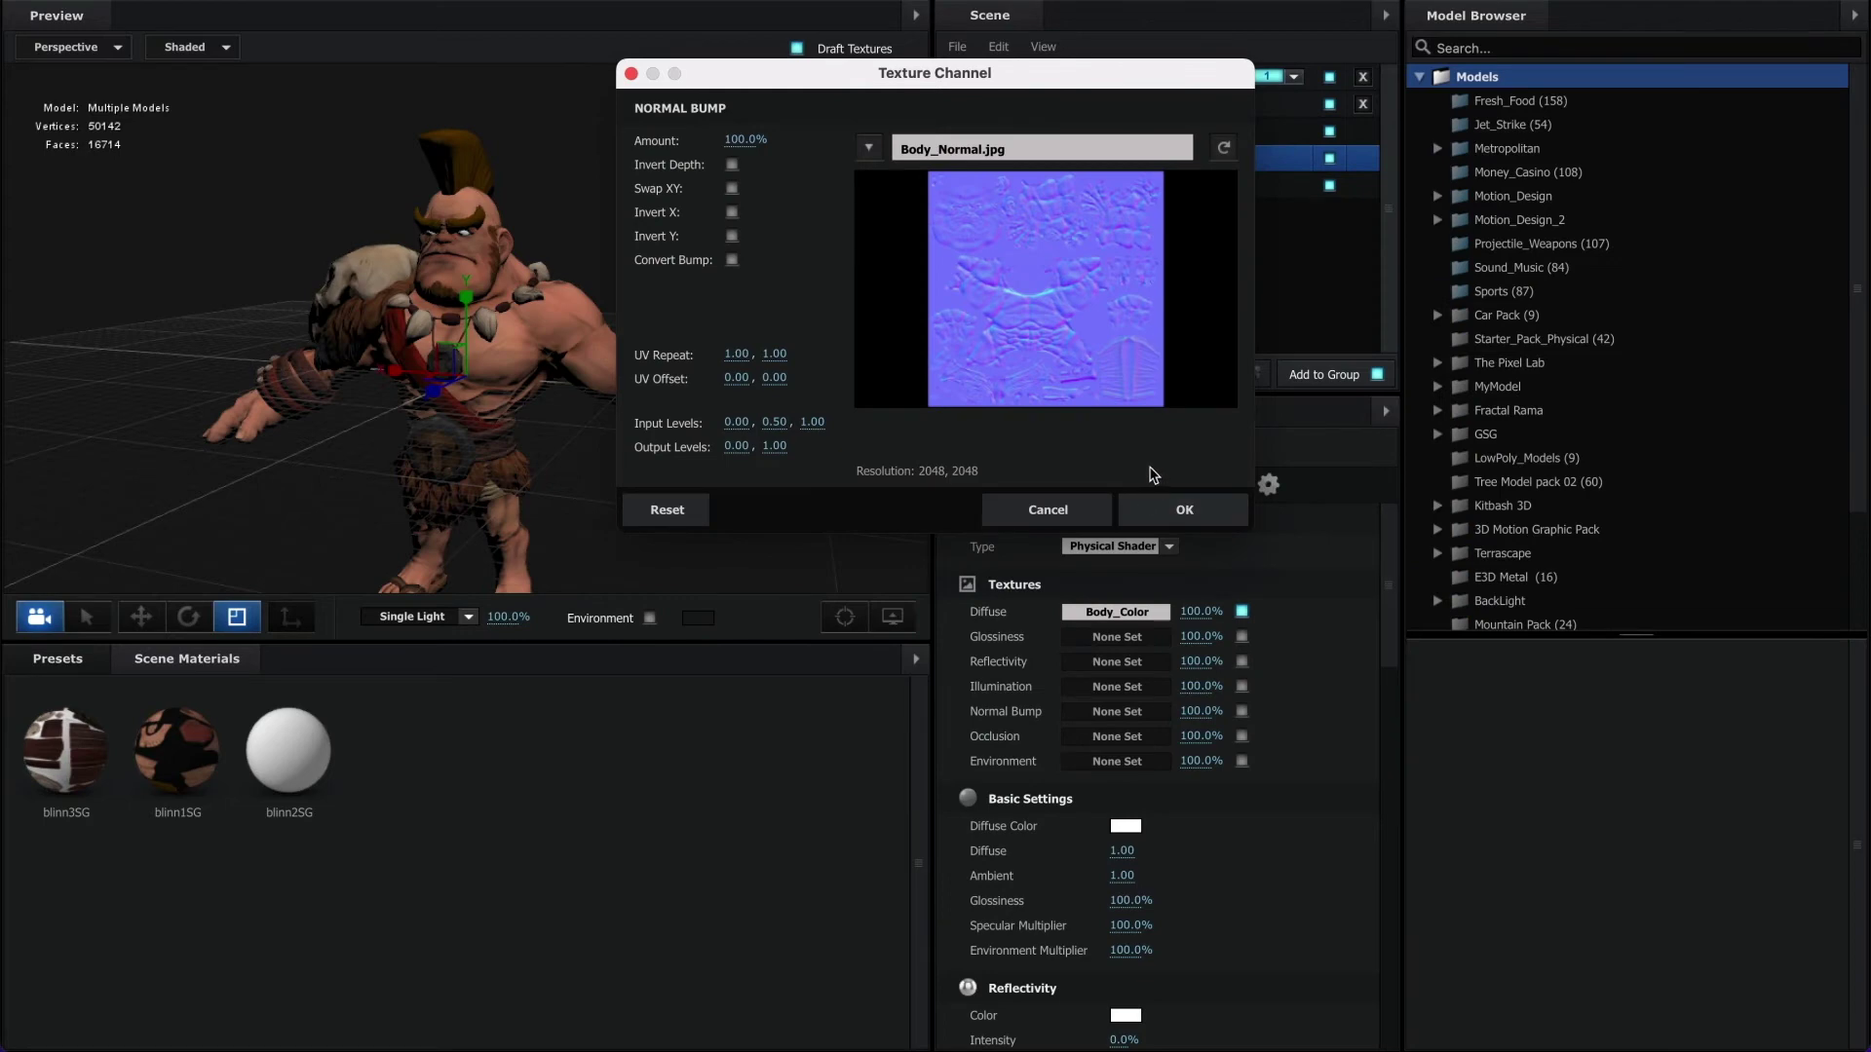
click(1160, 509)
mouse_move(1130, 618)
mouse_down()
mouse_move(1345, 594)
mouse_move(1096, 632)
mouse_up()
scroll(1095, 631, up, 5)
drag(606, 407, 1139, 422)
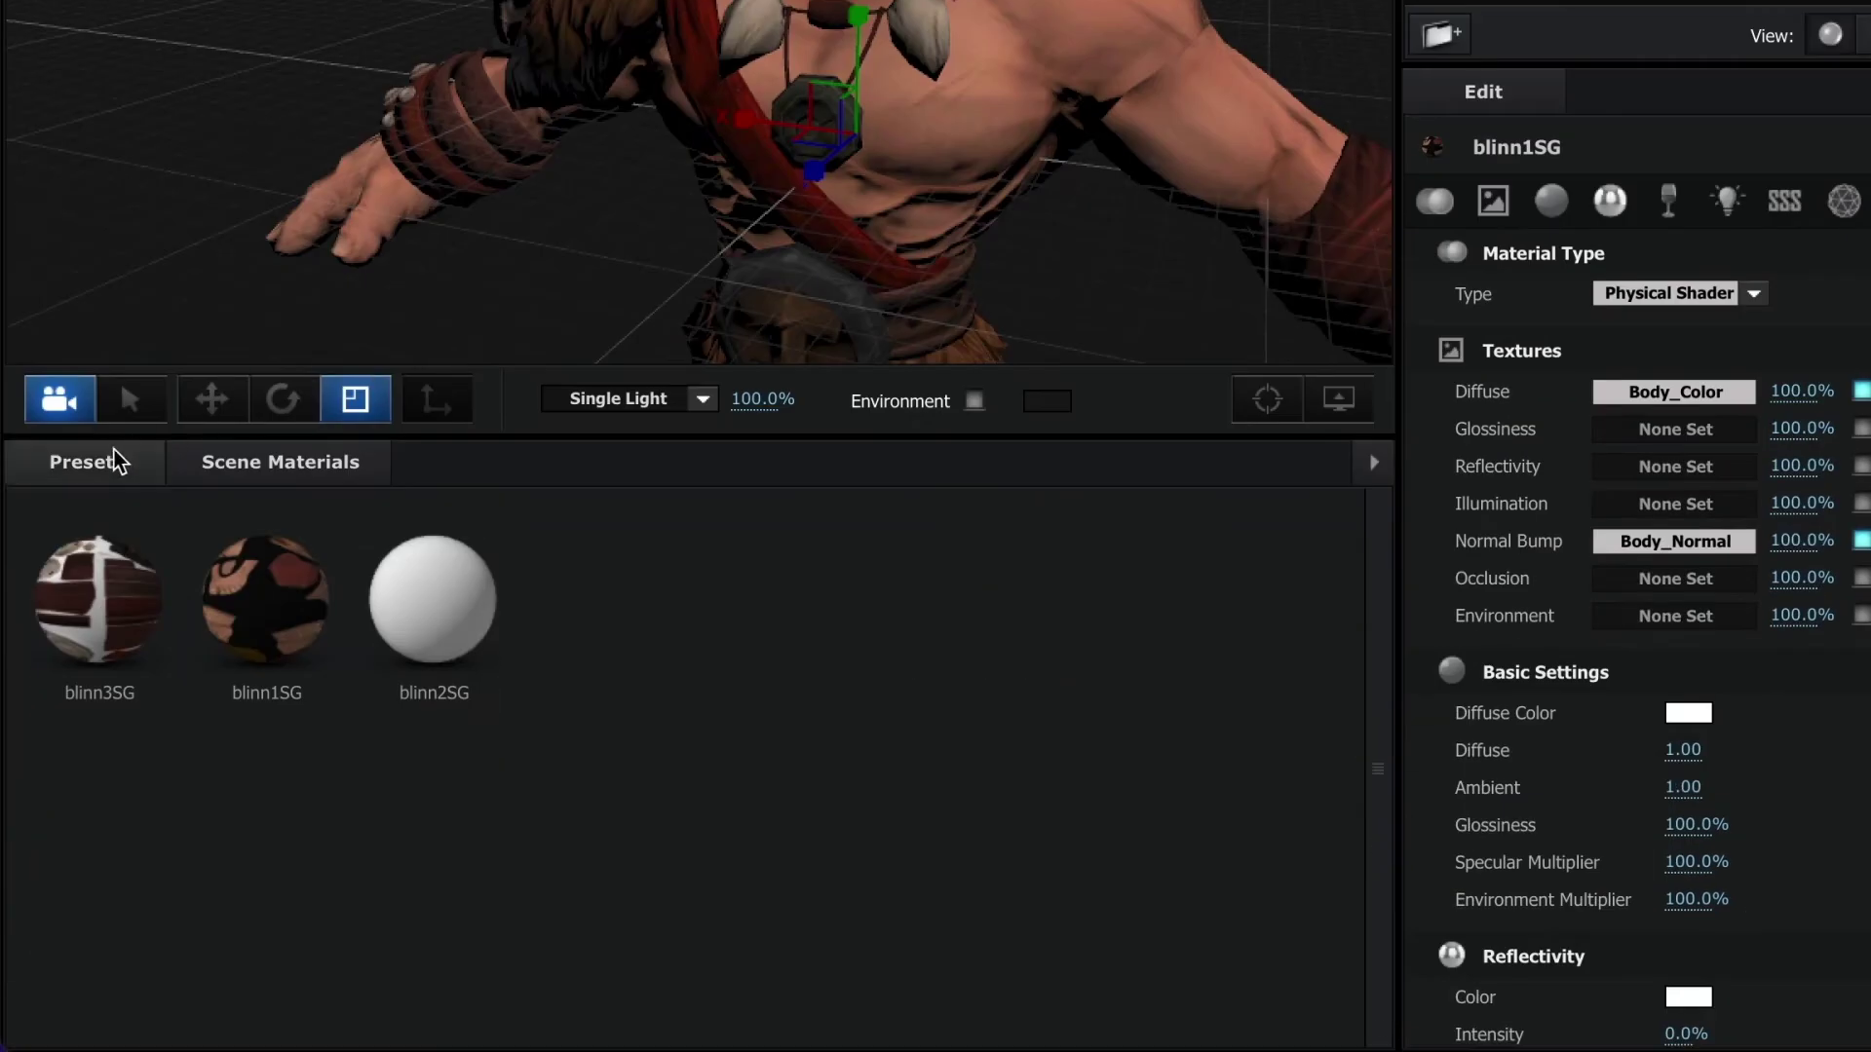
- Apply an HDRI from the Environment > ENVIRONMENT 2K presets to light Conan
click(108, 462)
click(142, 543)
click(146, 575)
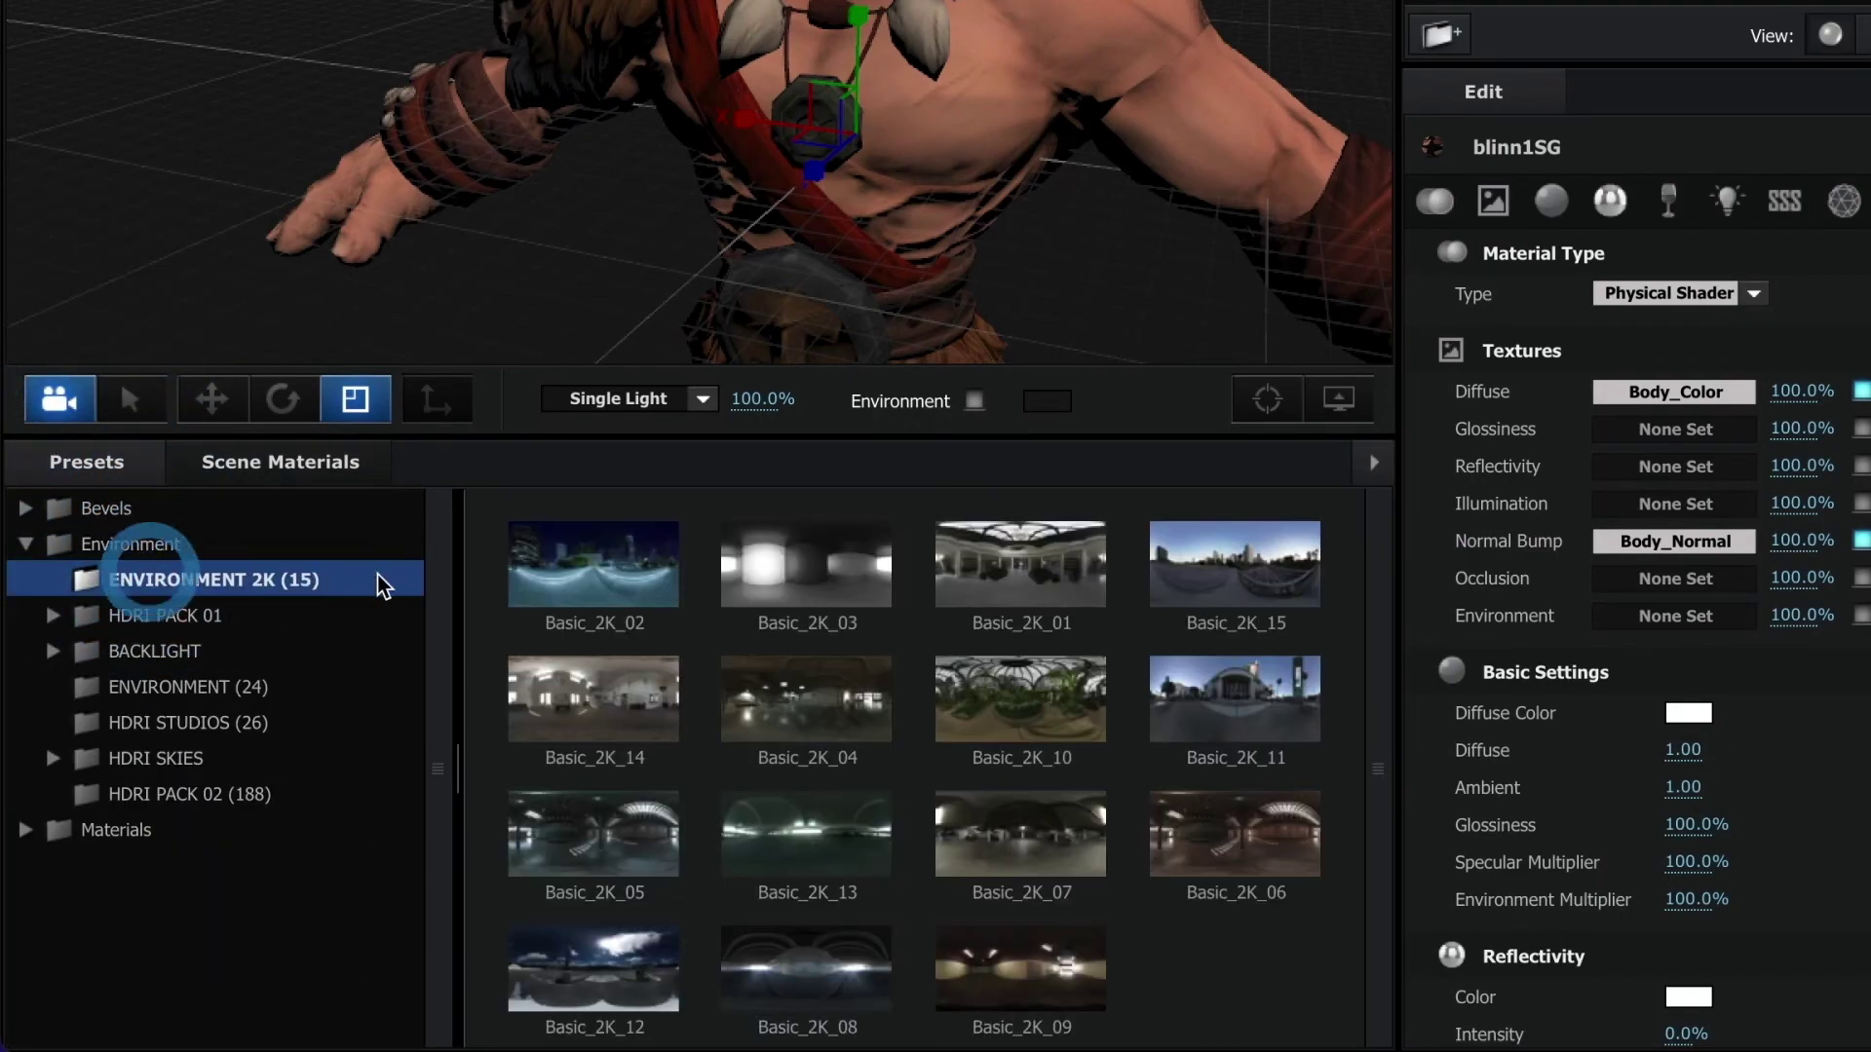
click(835, 546)
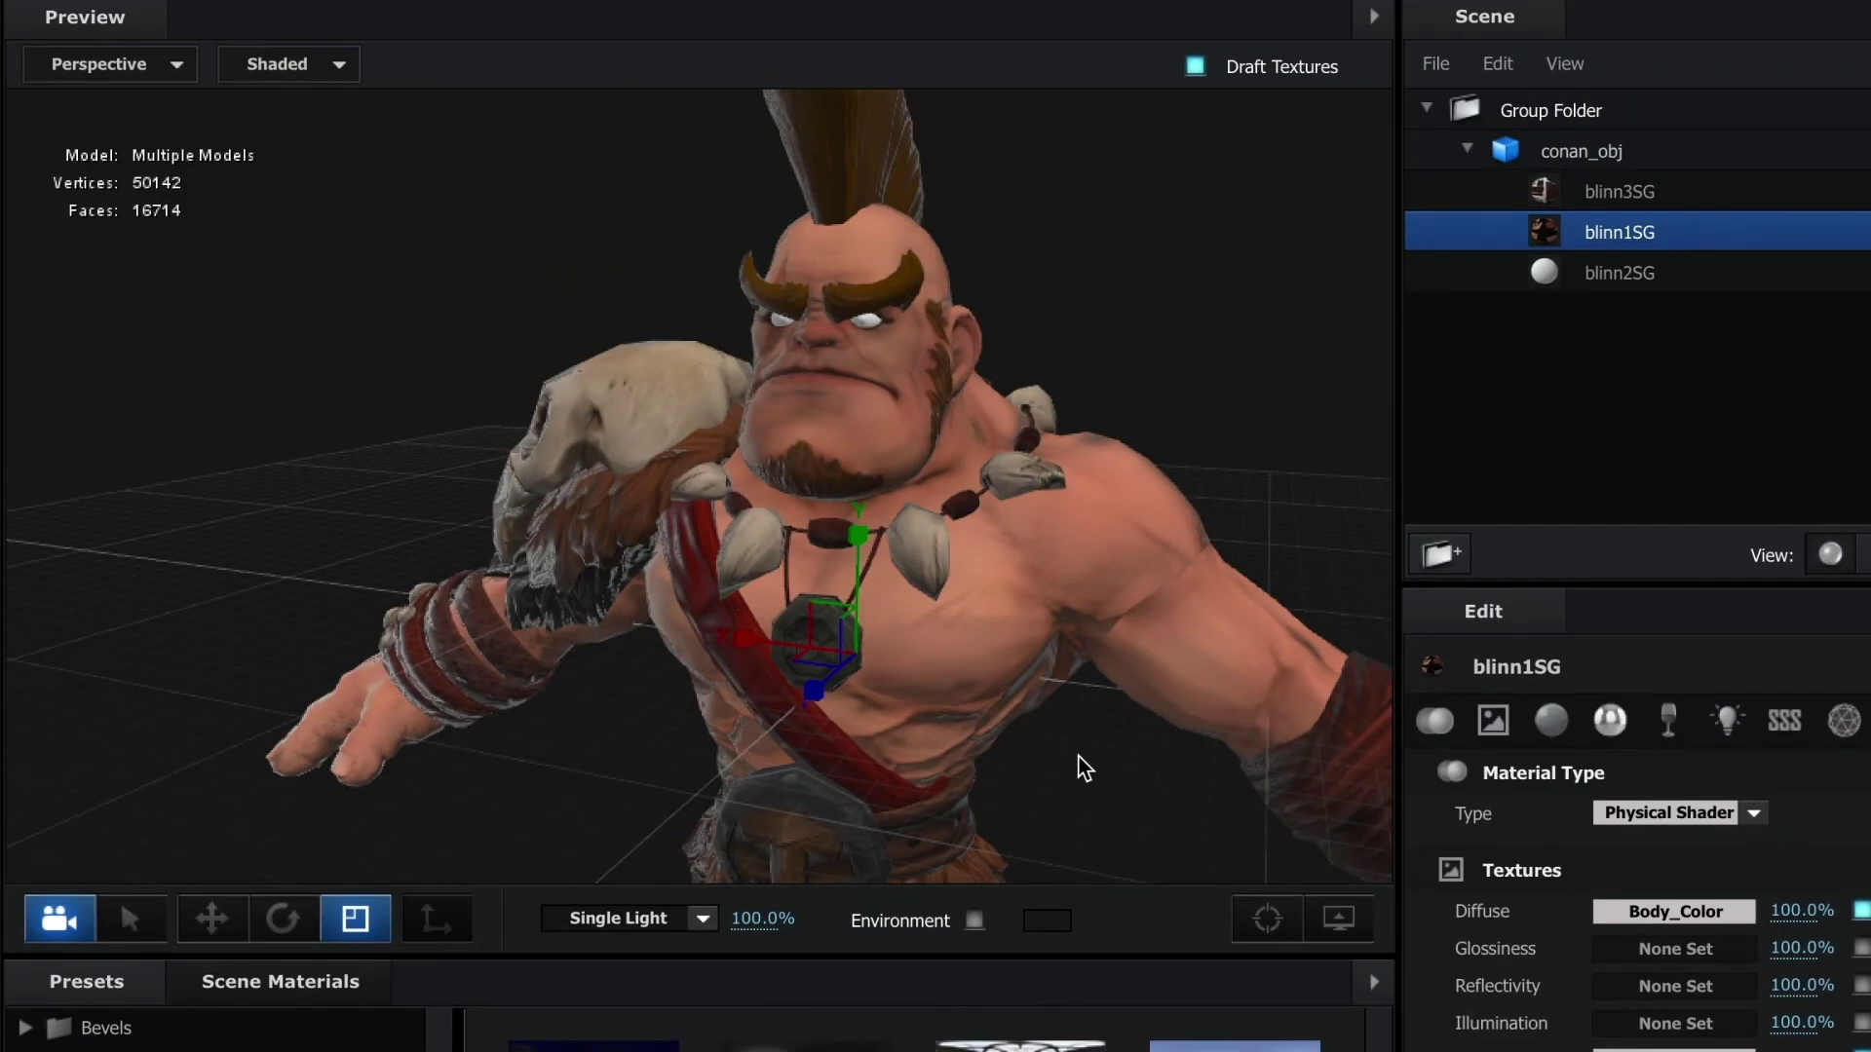
mouse_move(1078, 768)
mouse_down()
mouse_move(1172, 760)
mouse_move(1022, 756)
mouse_move(1037, 756)
mouse_up()
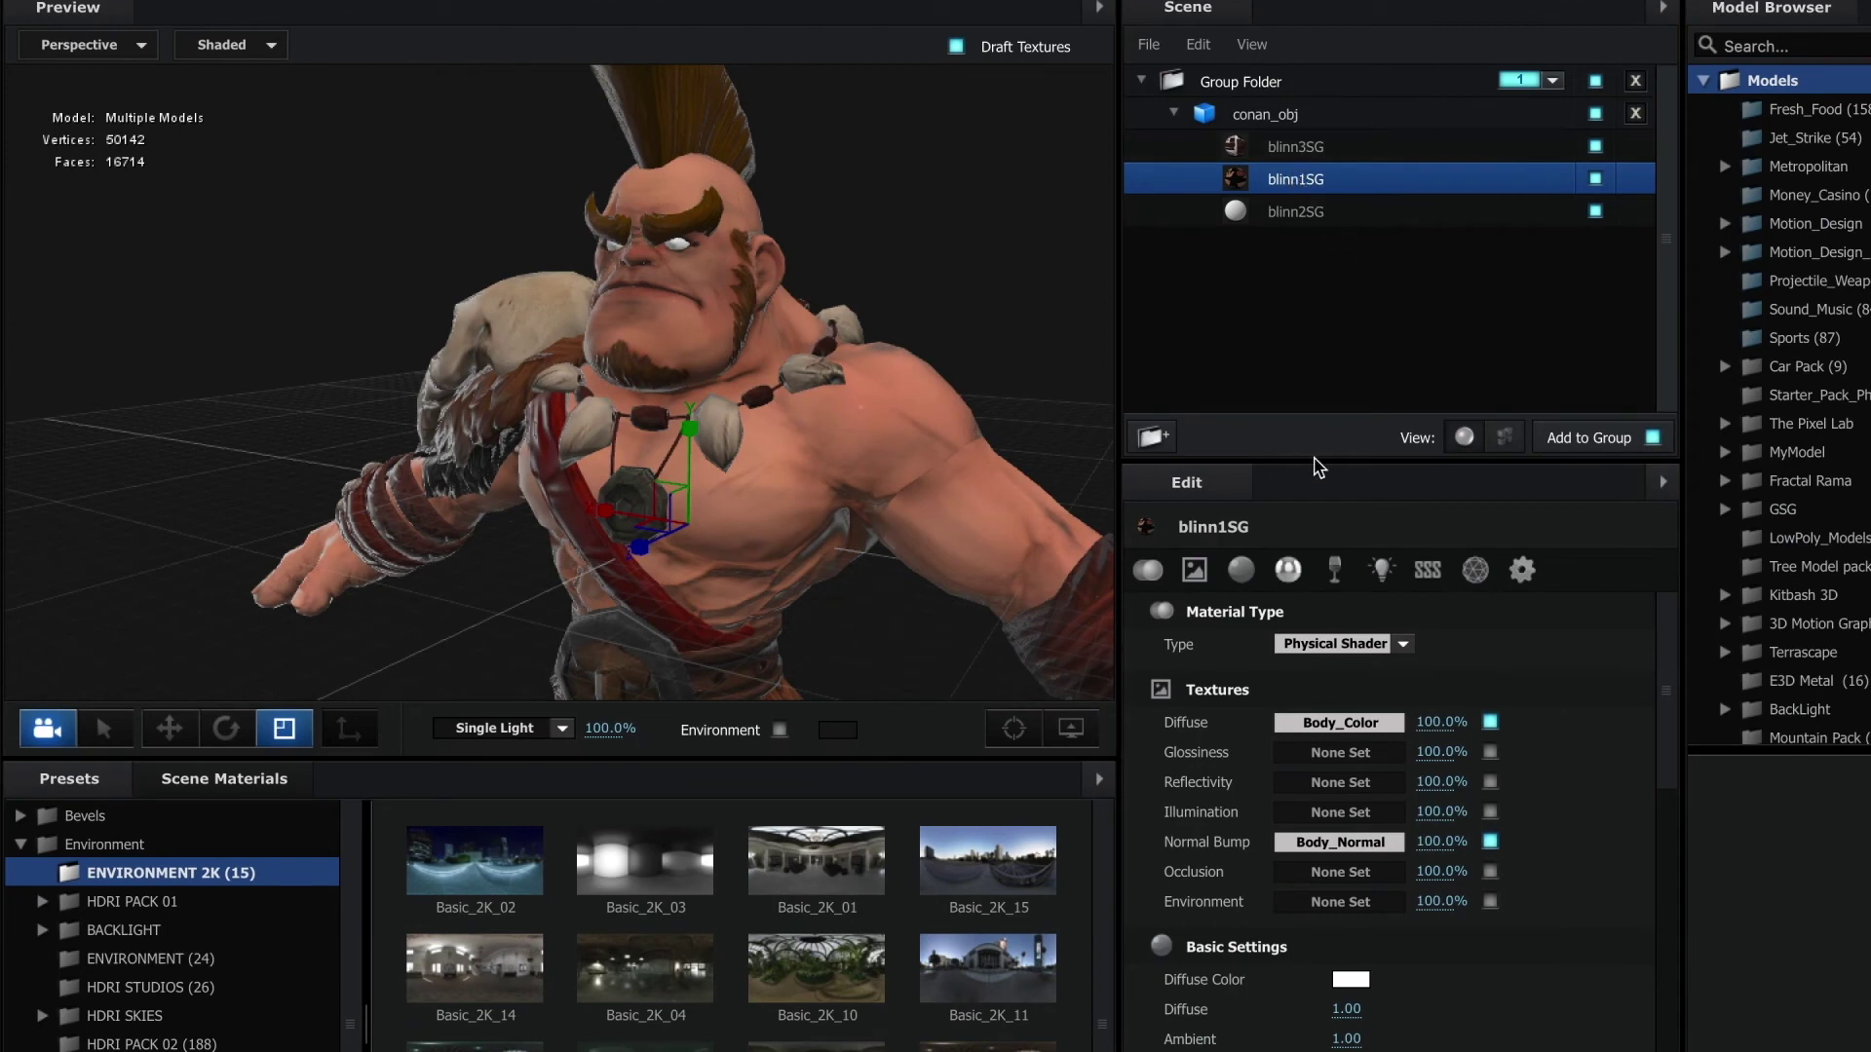
- Set blinn1SG's Glossiness to 20% in Basic Settings
click(1245, 573)
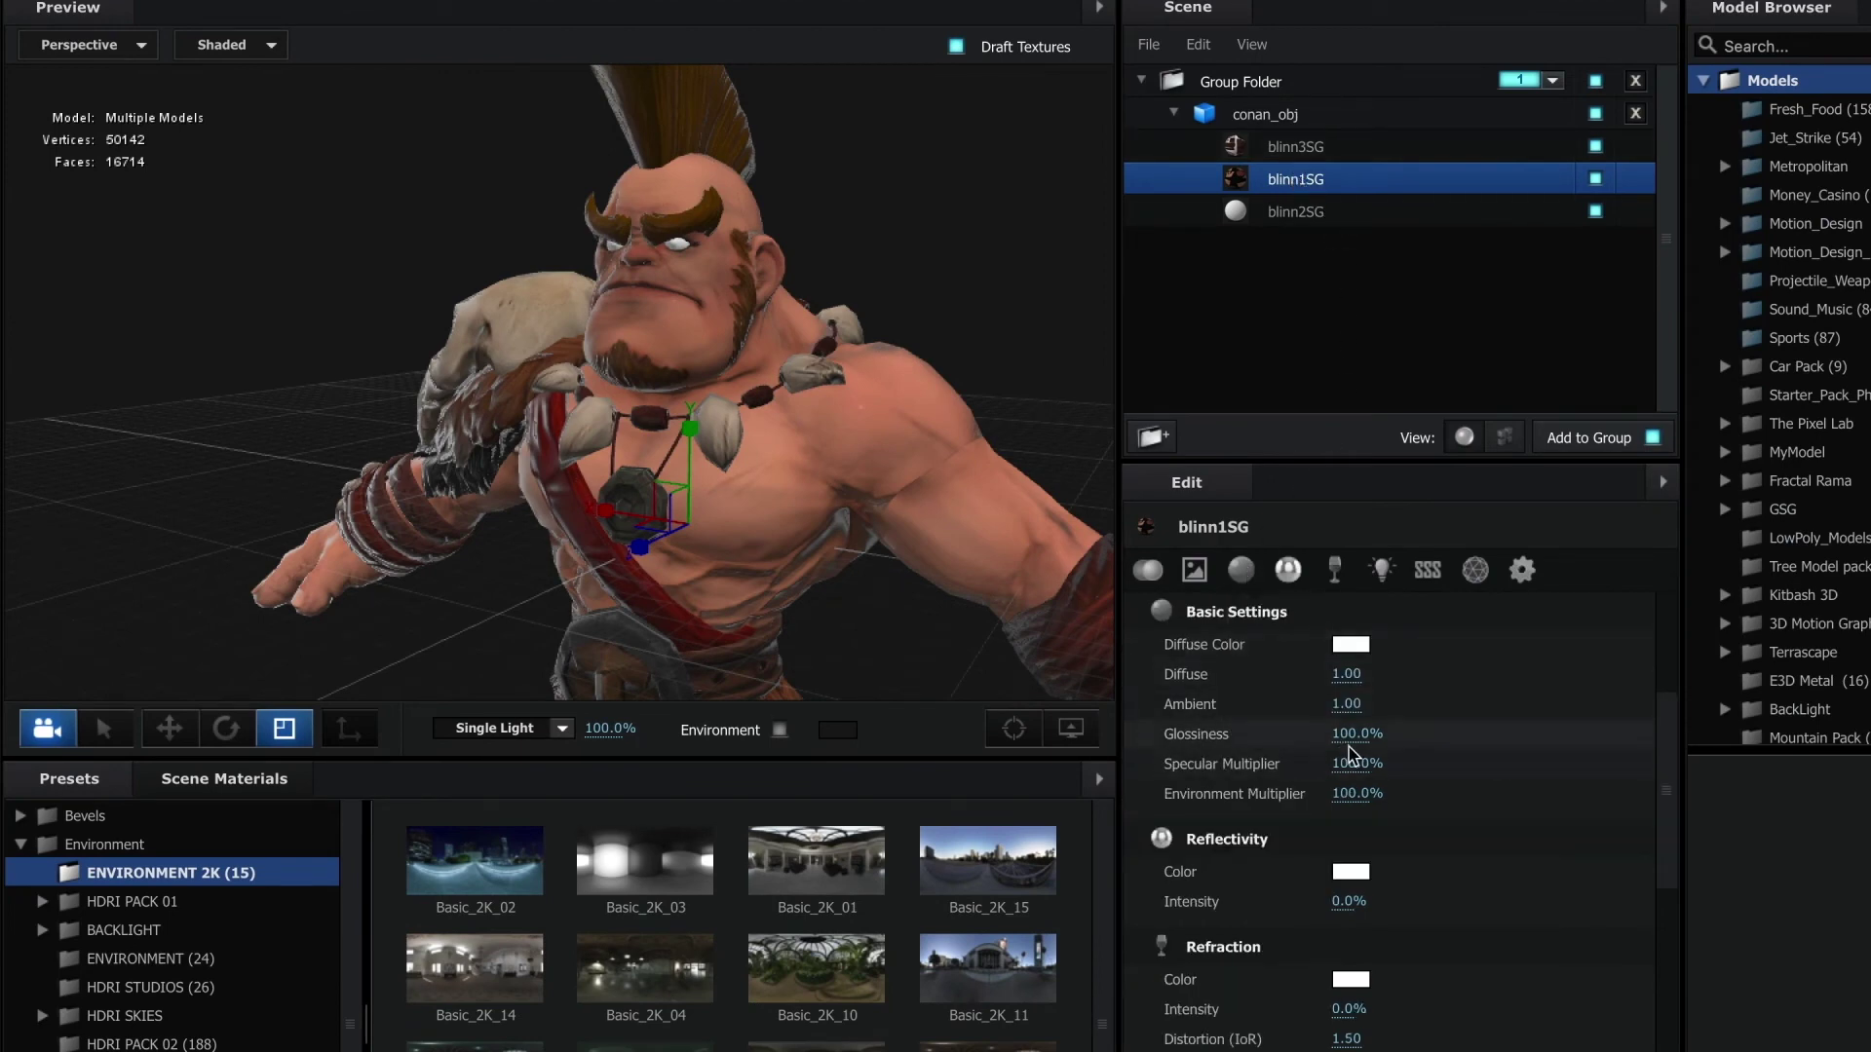
drag(1350, 740, 1296, 743)
click(1349, 733)
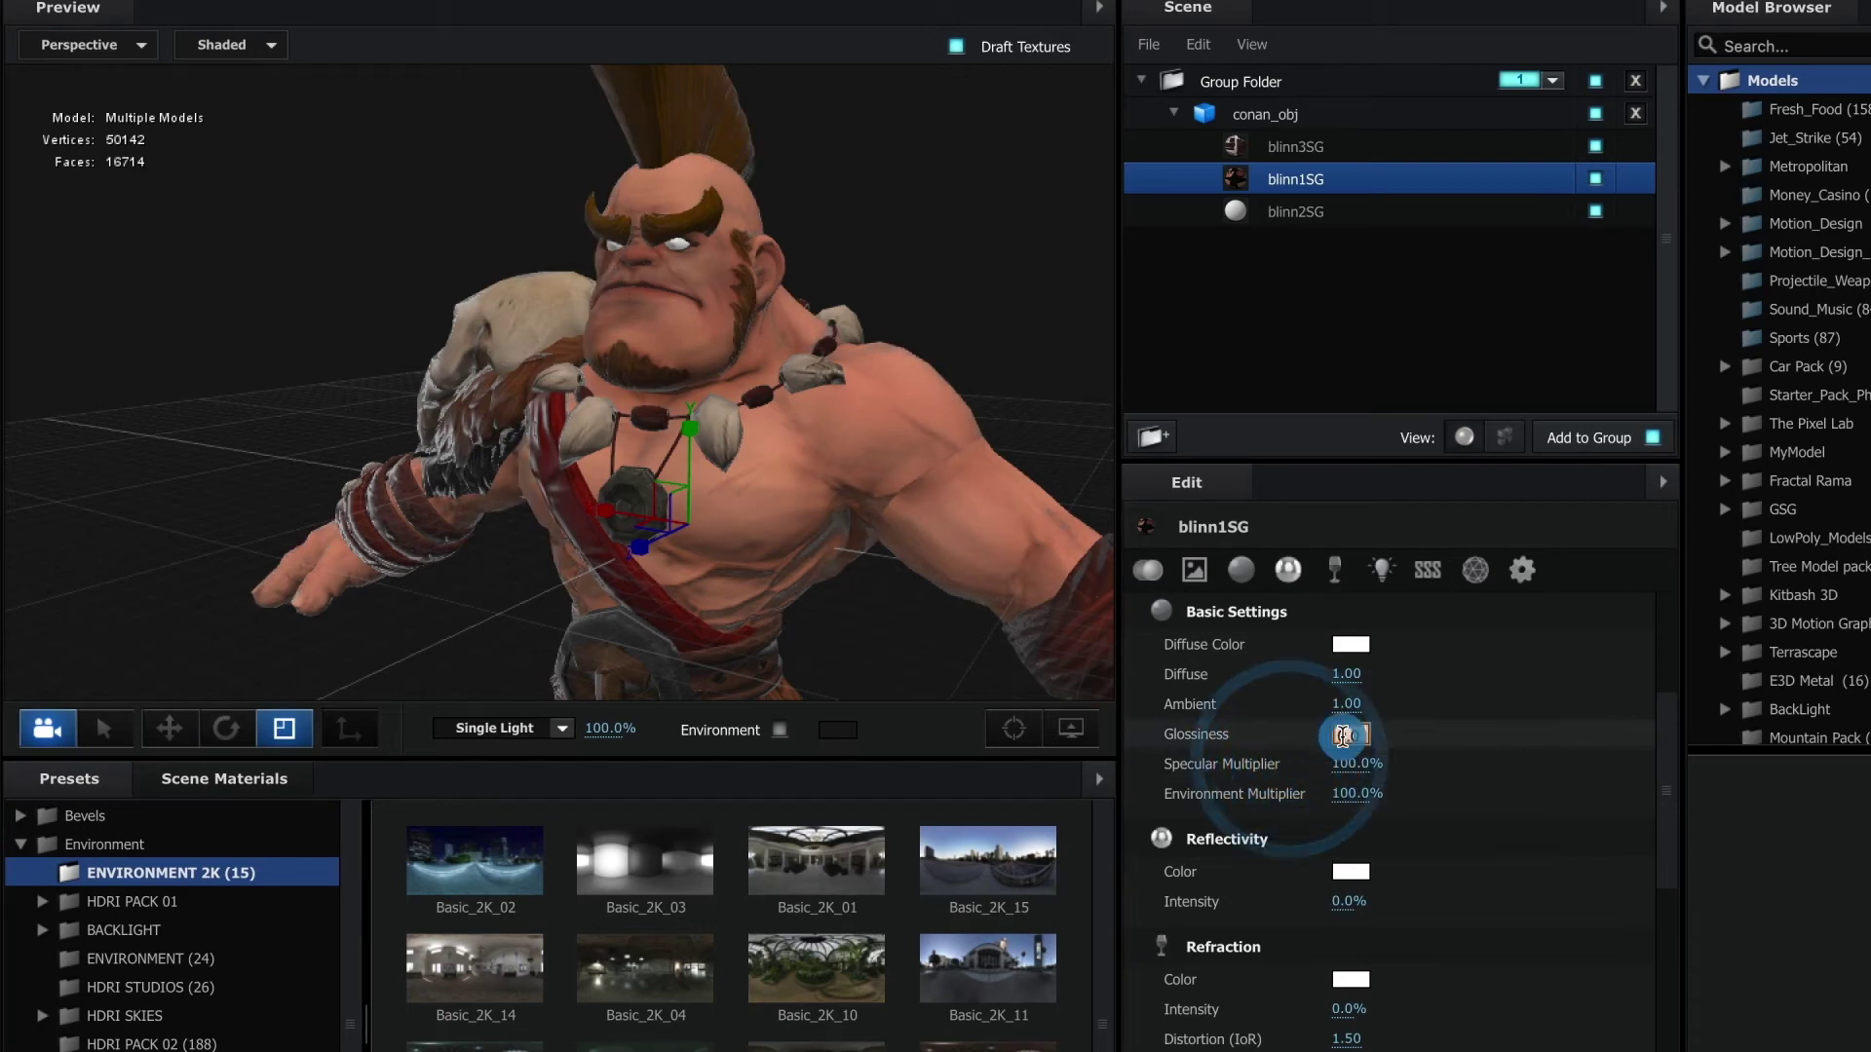
text(20)
key(Return)
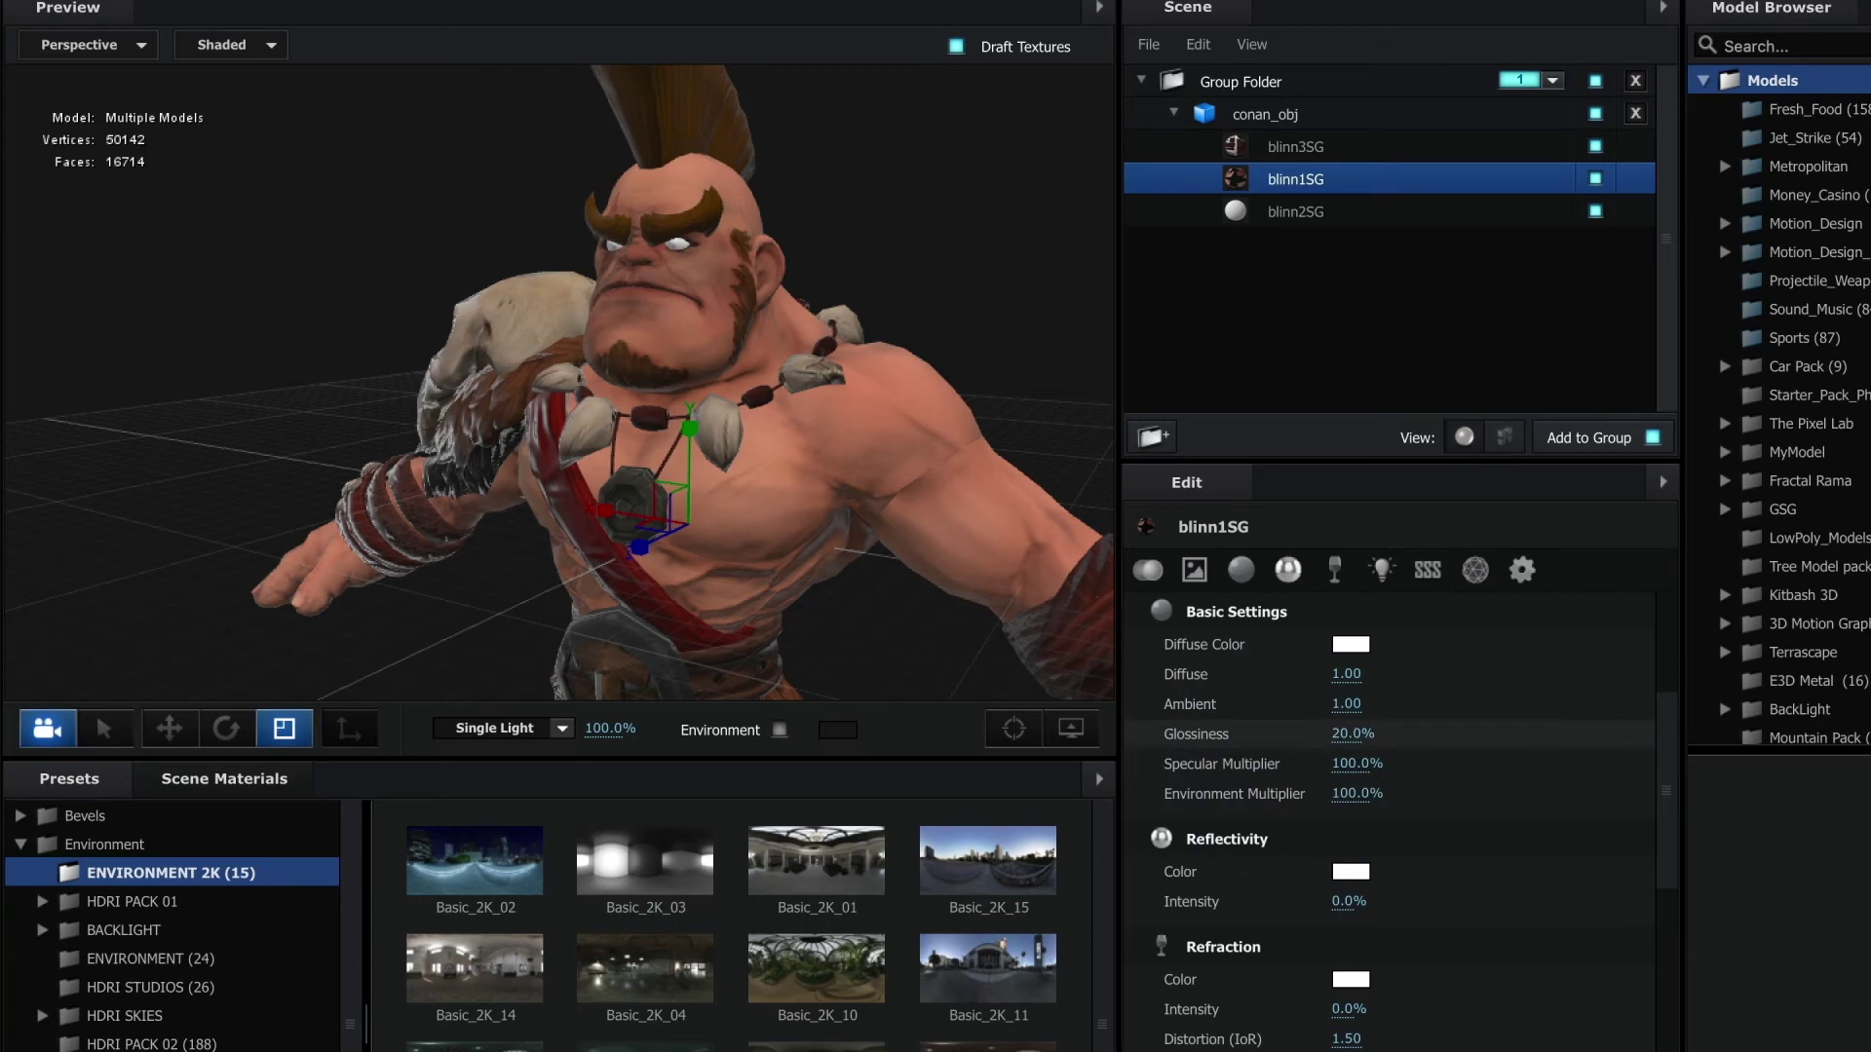
- Set blinn3SG's Glossiness to 20% and close Scene Setup to return to COMP
click(1306, 149)
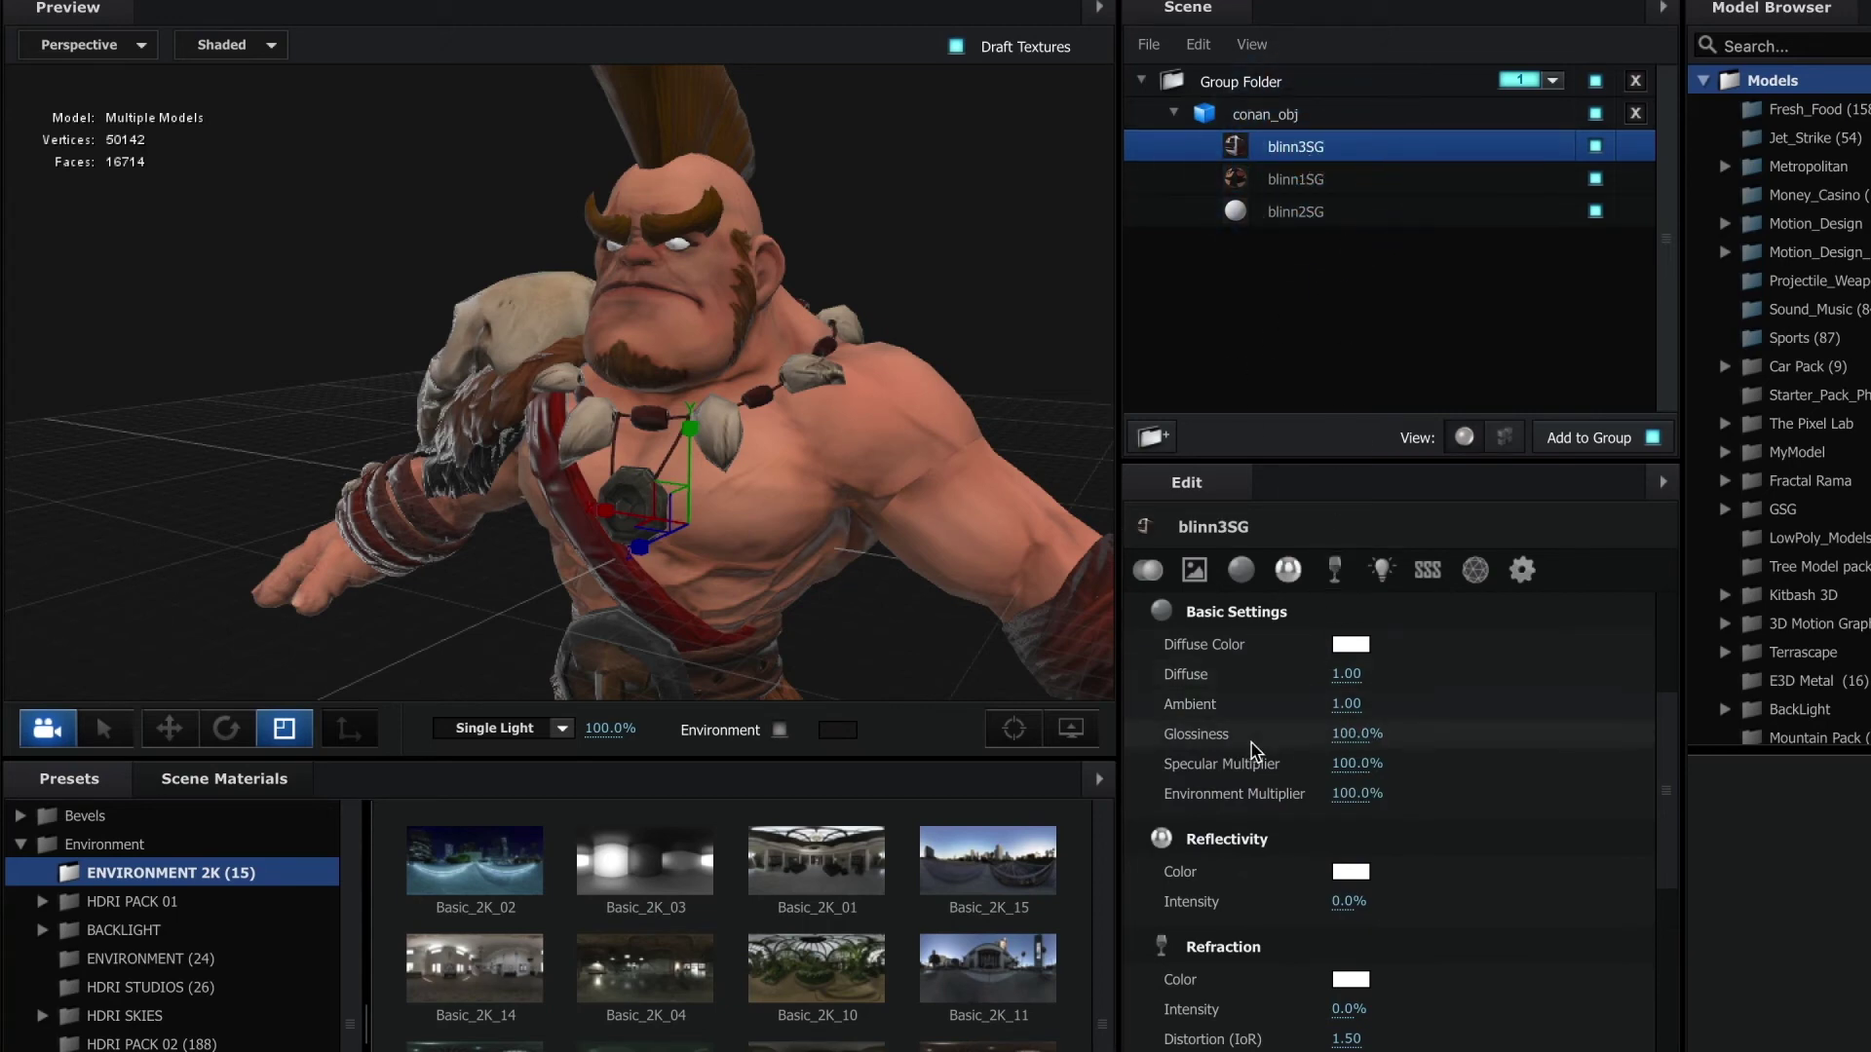
click(1365, 743)
text(20)
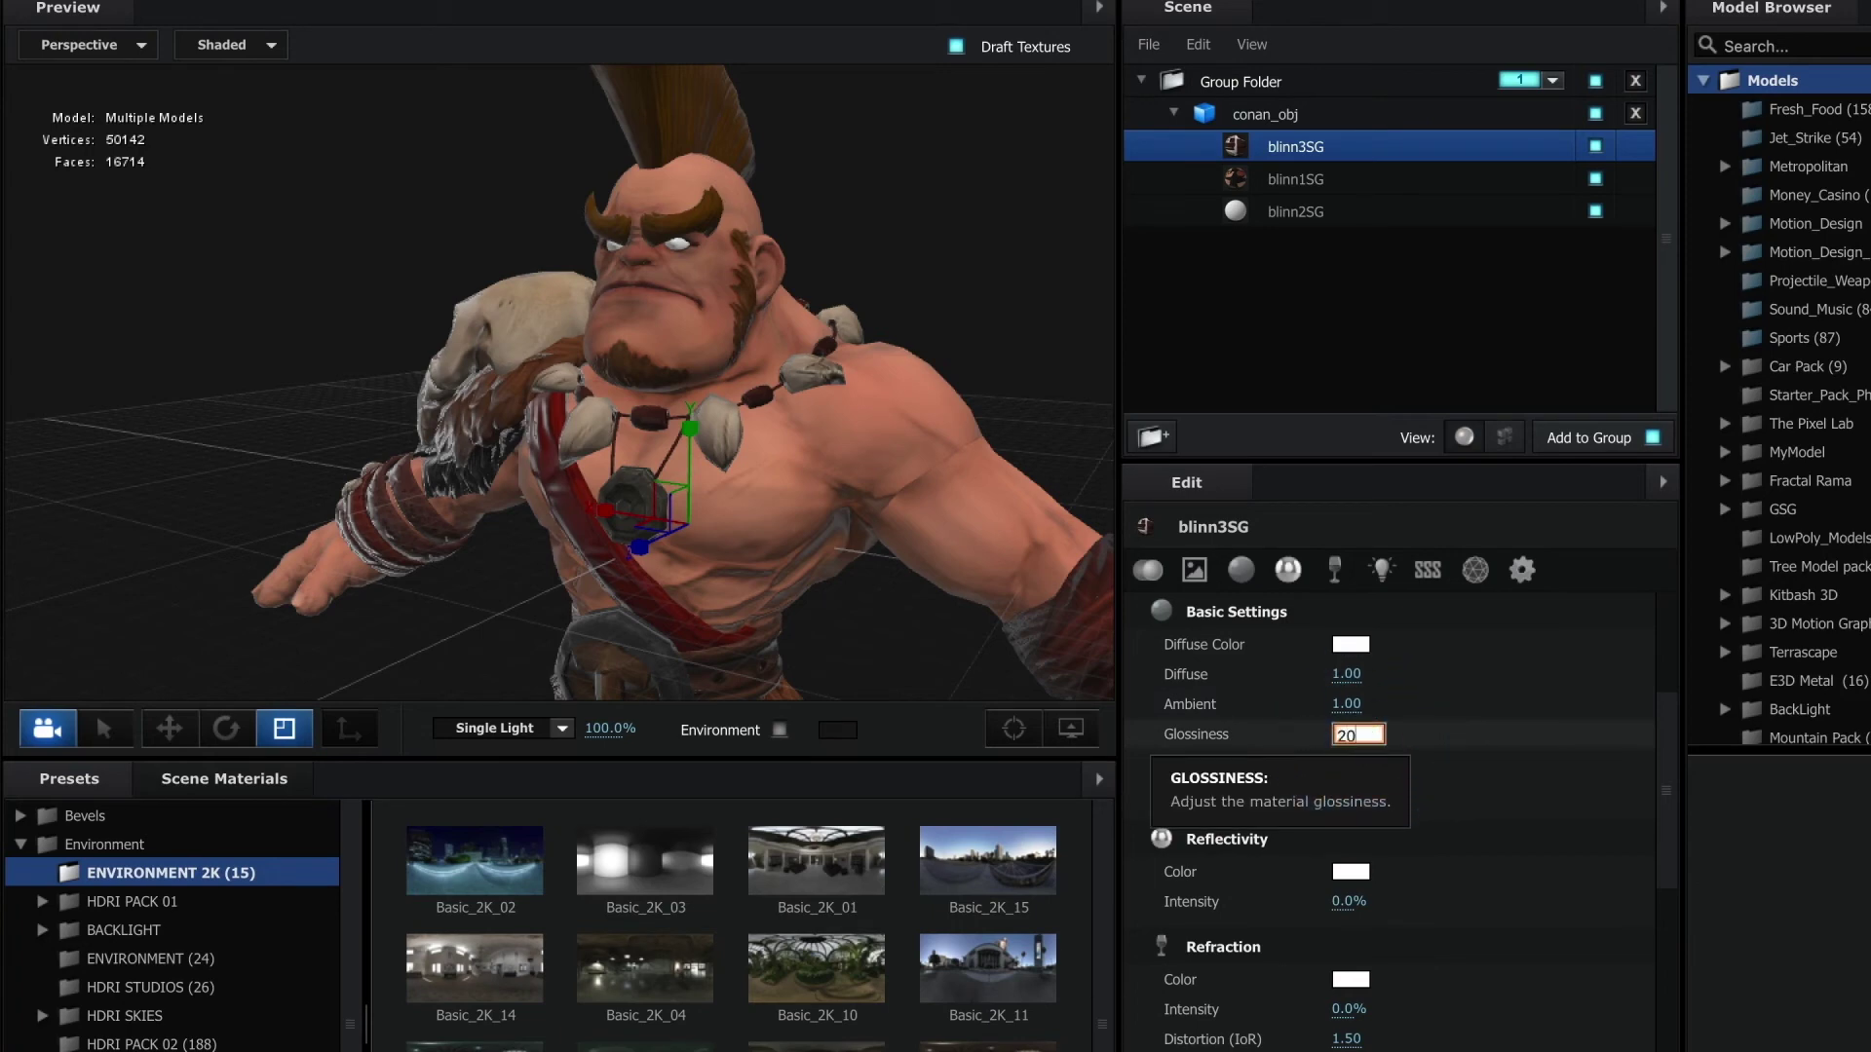
key(Return)
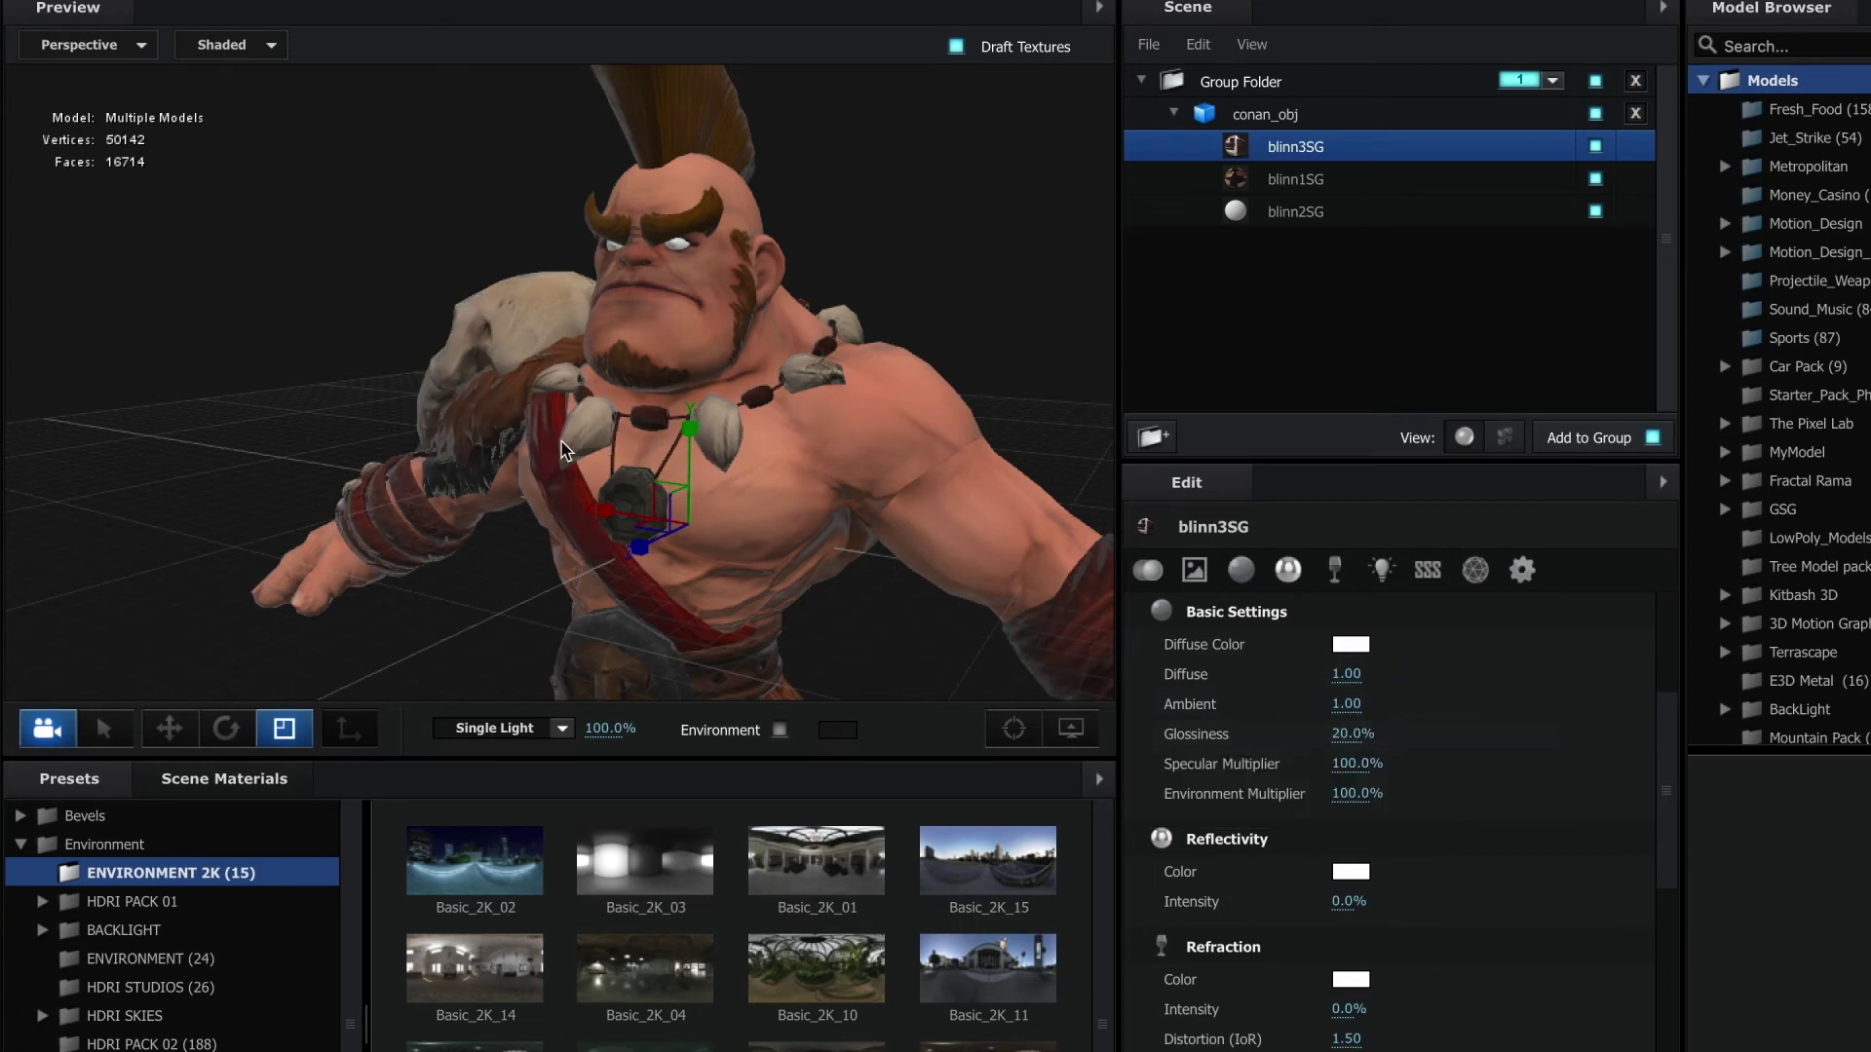
mouse_move(476, 485)
mouse_down()
mouse_move(436, 473)
mouse_move(483, 521)
mouse_up()
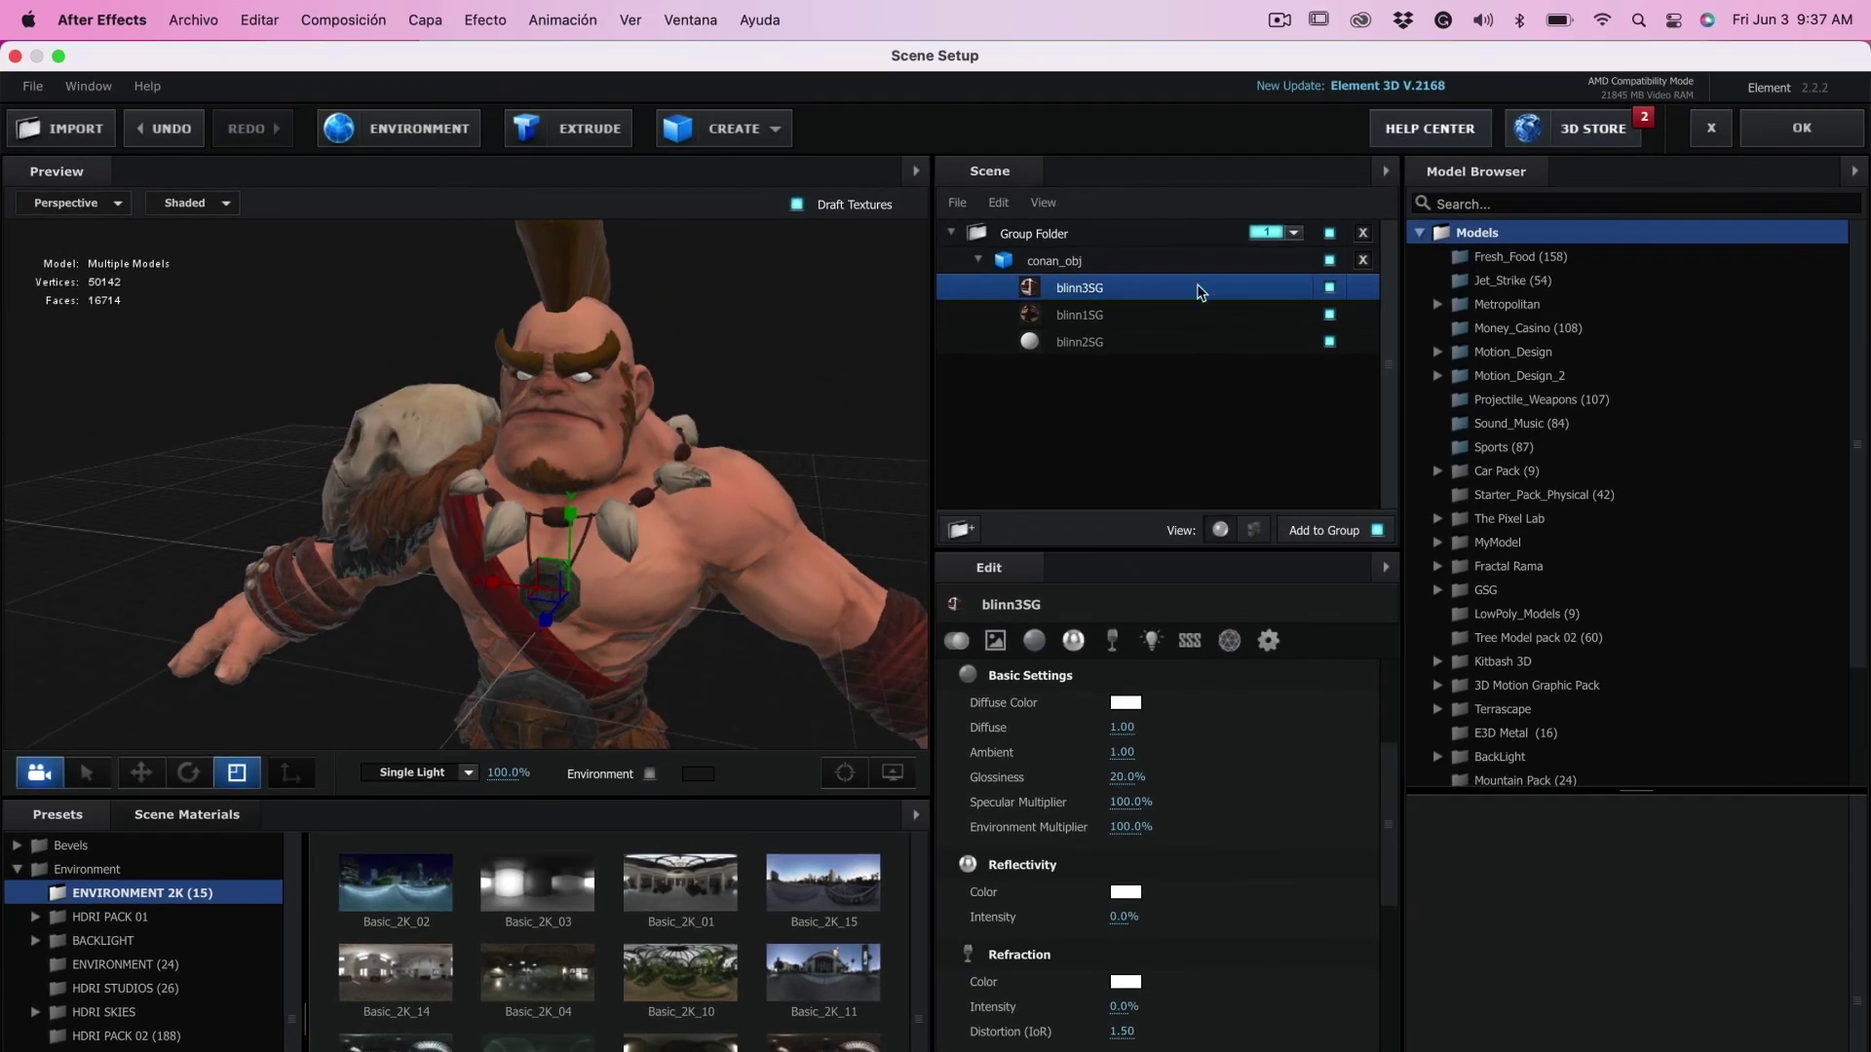
click(1780, 142)
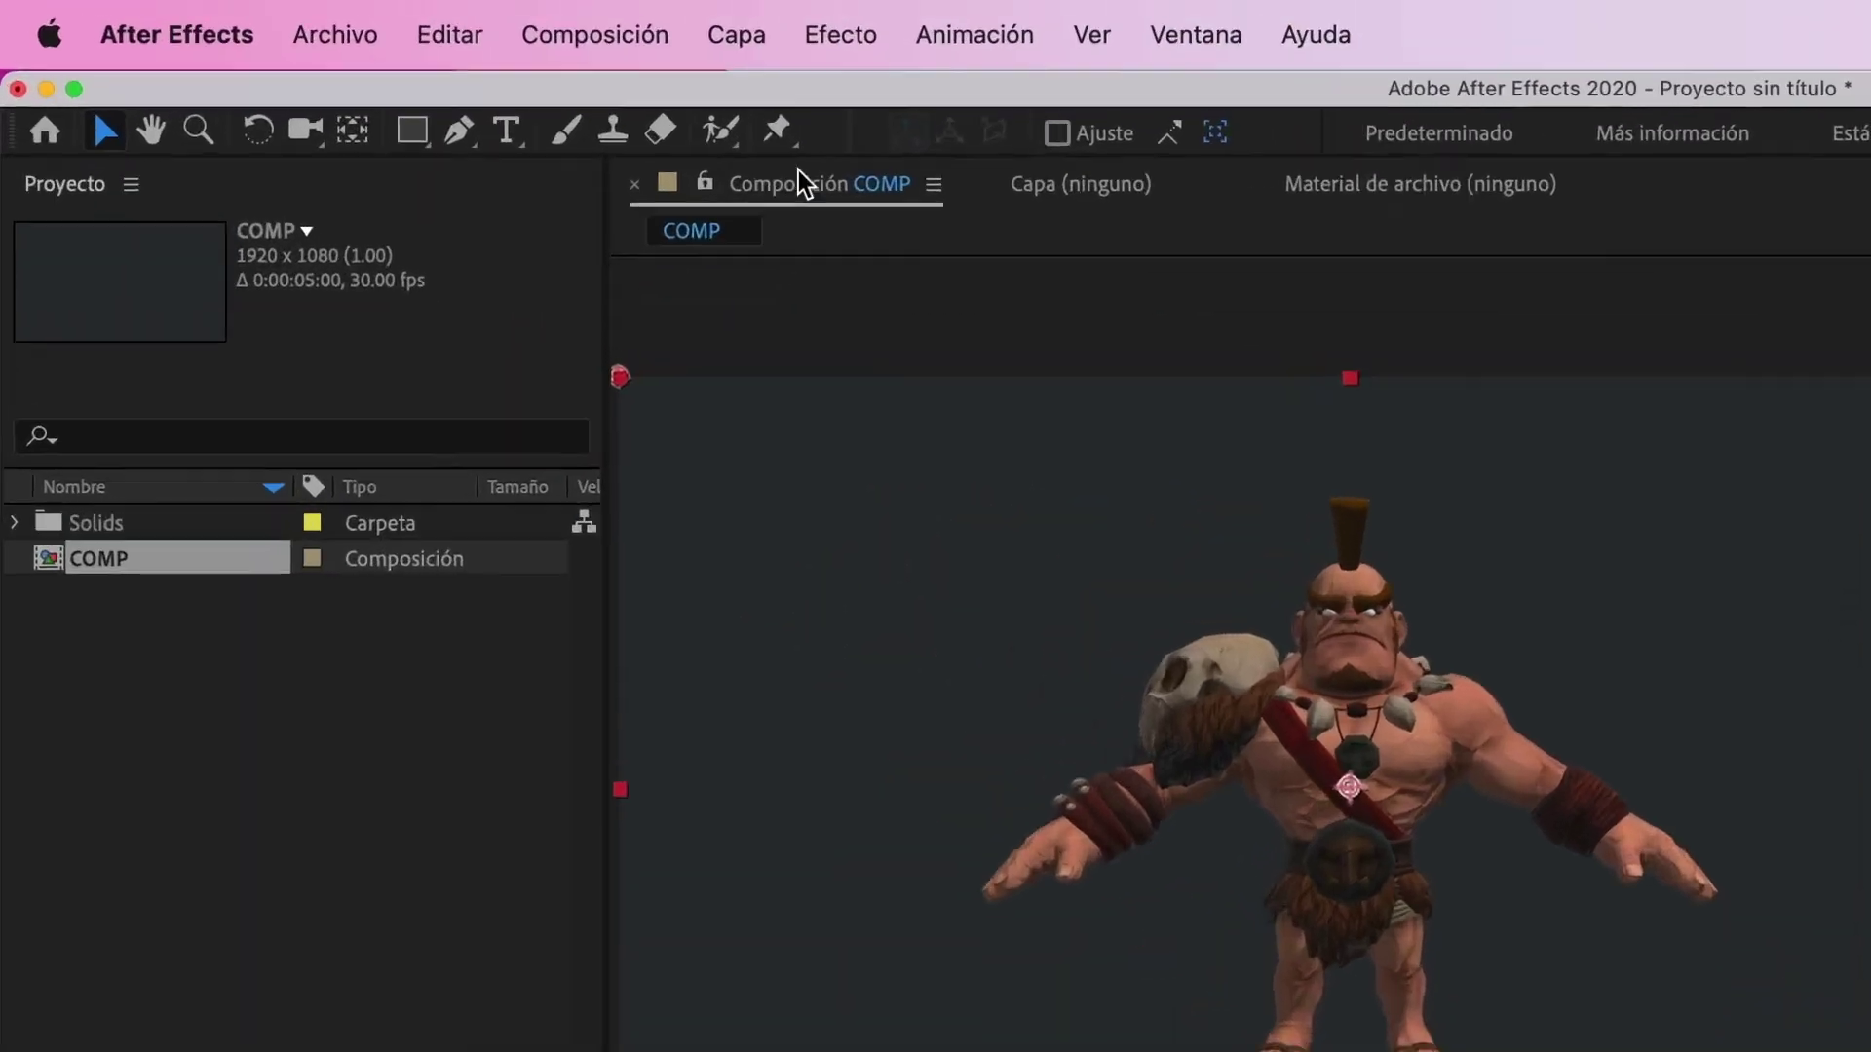
- Add a 35 mm camera layer named Cámara 1 via Capa > Nuevo > Cámara
click(428, 19)
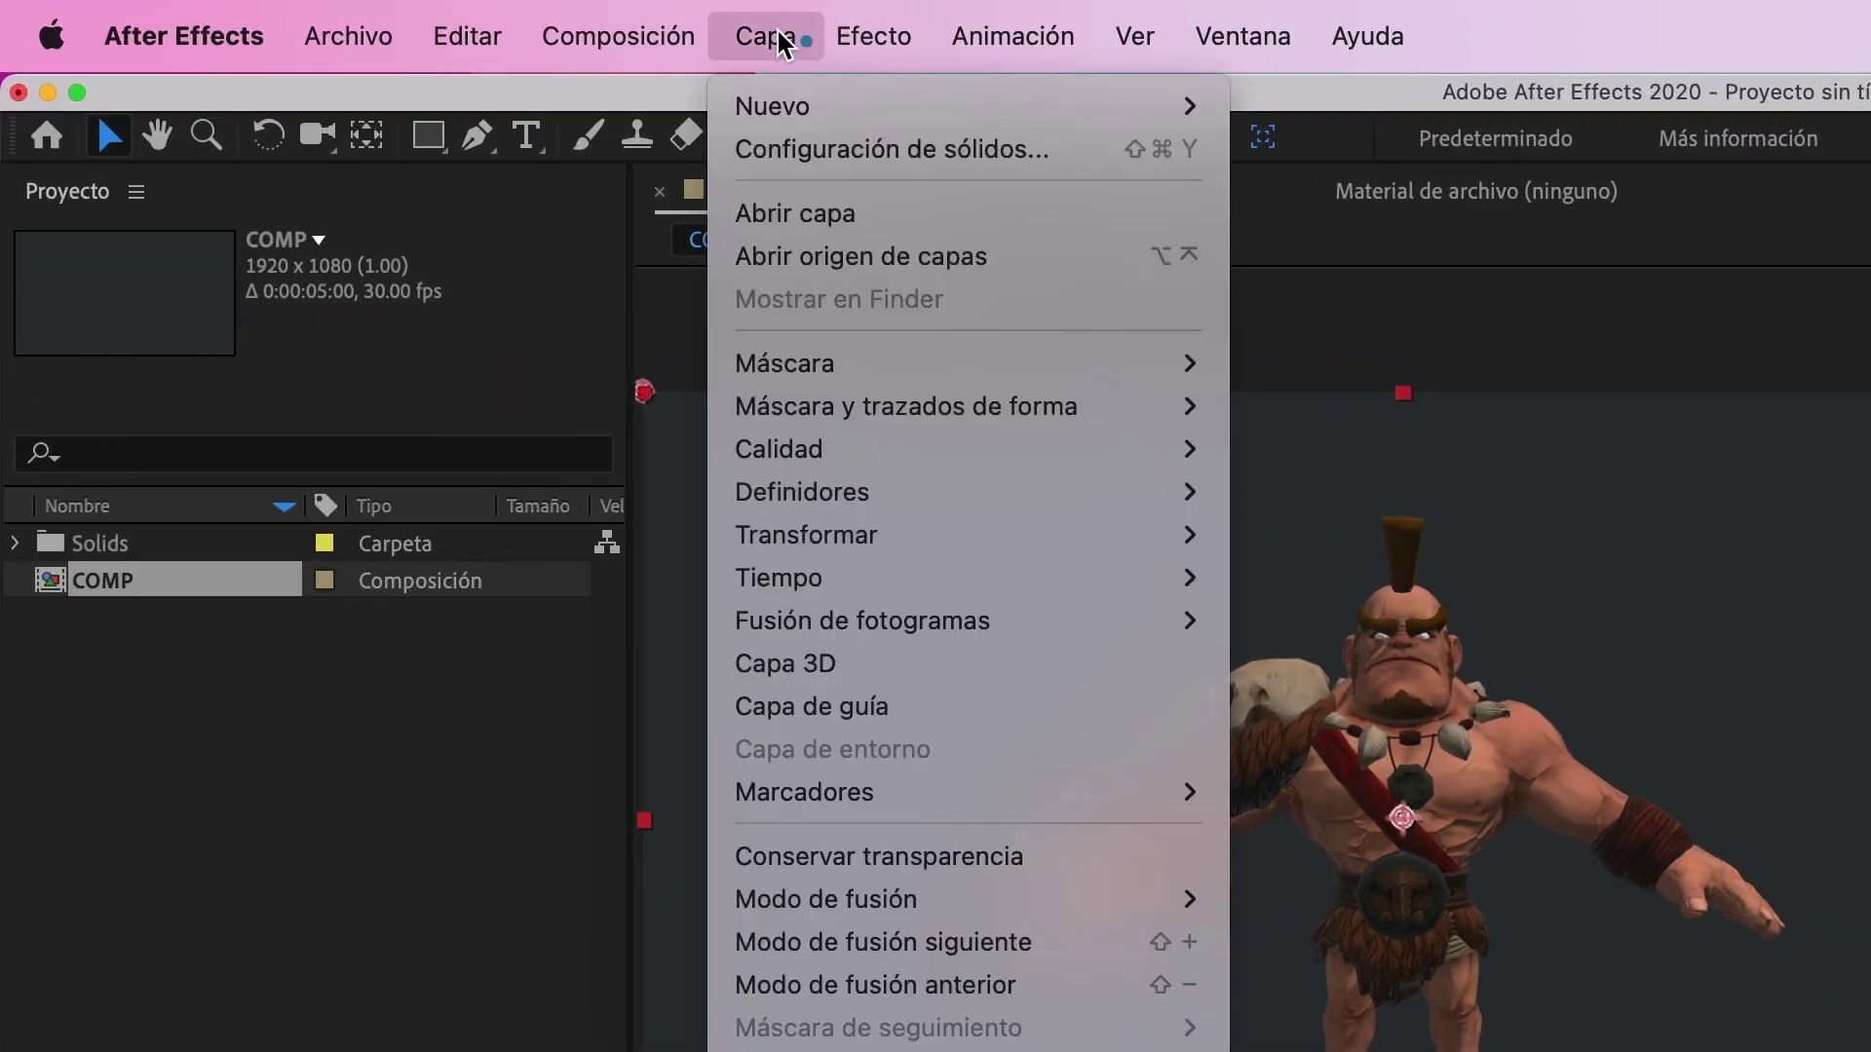
mouse_move(433, 65)
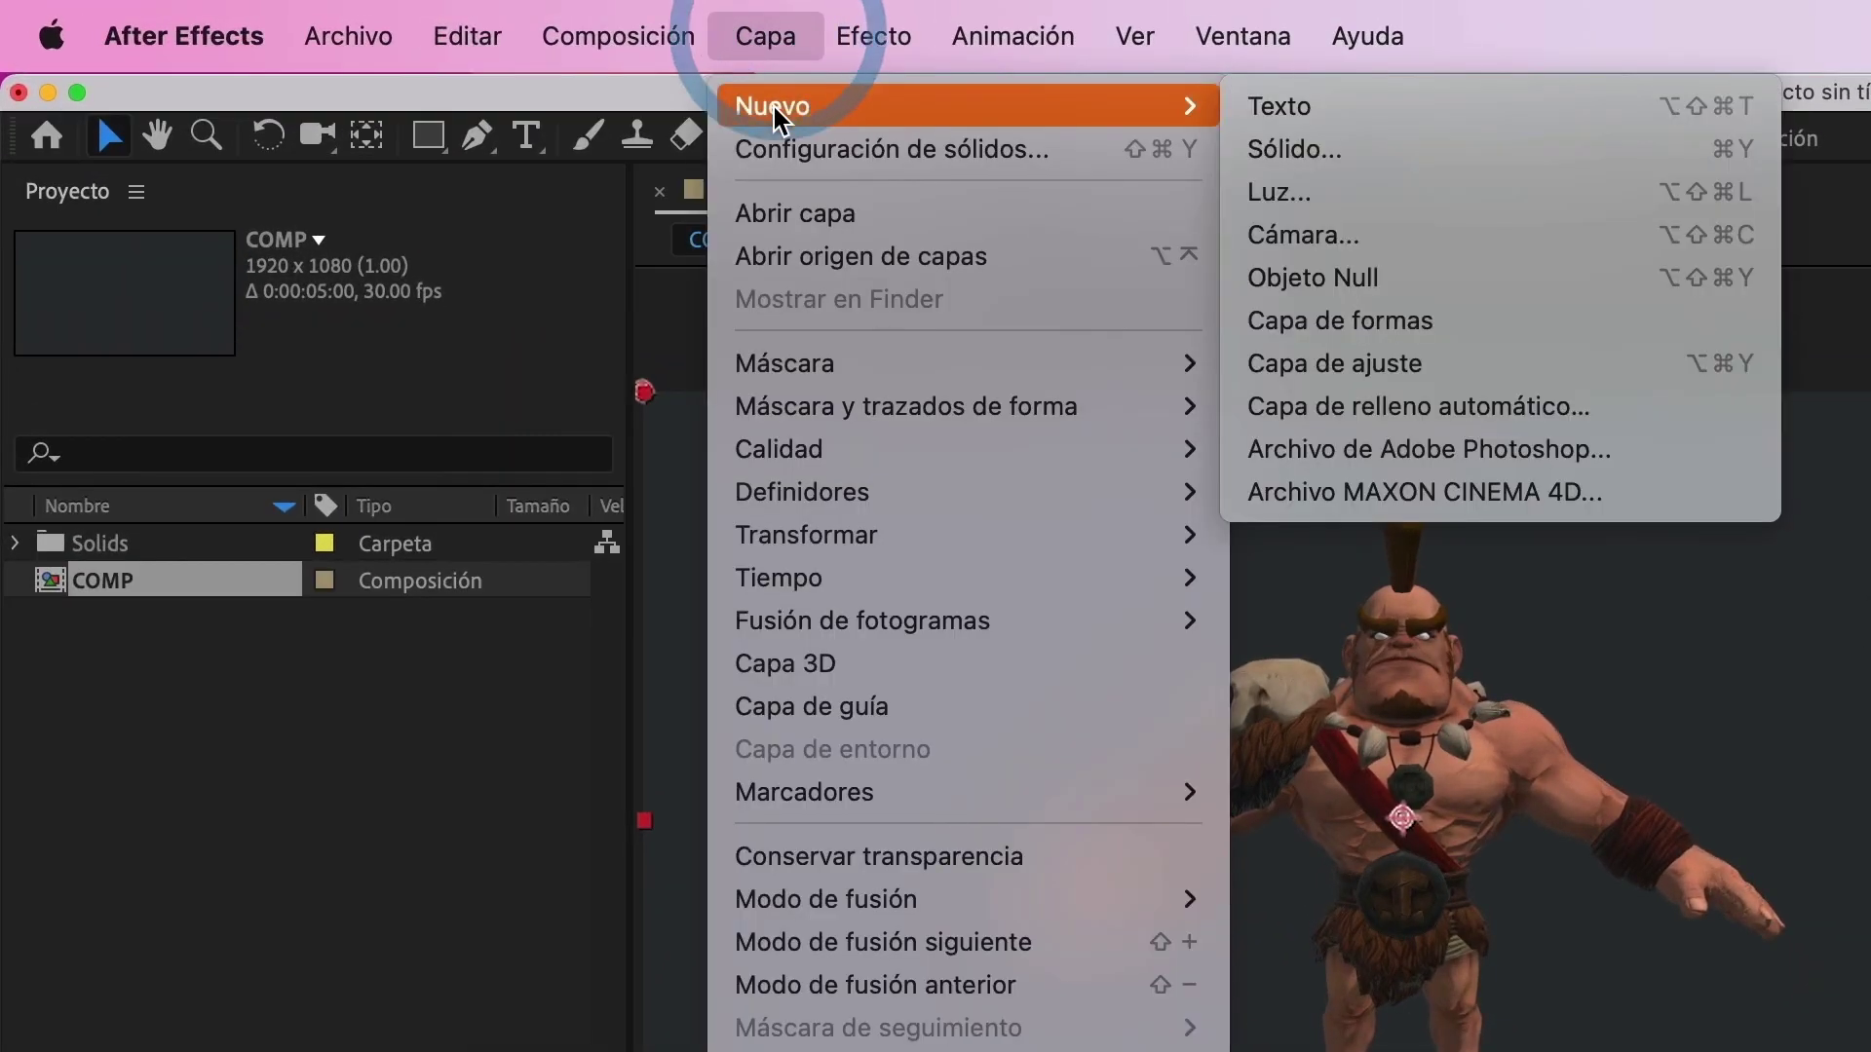
click(1374, 244)
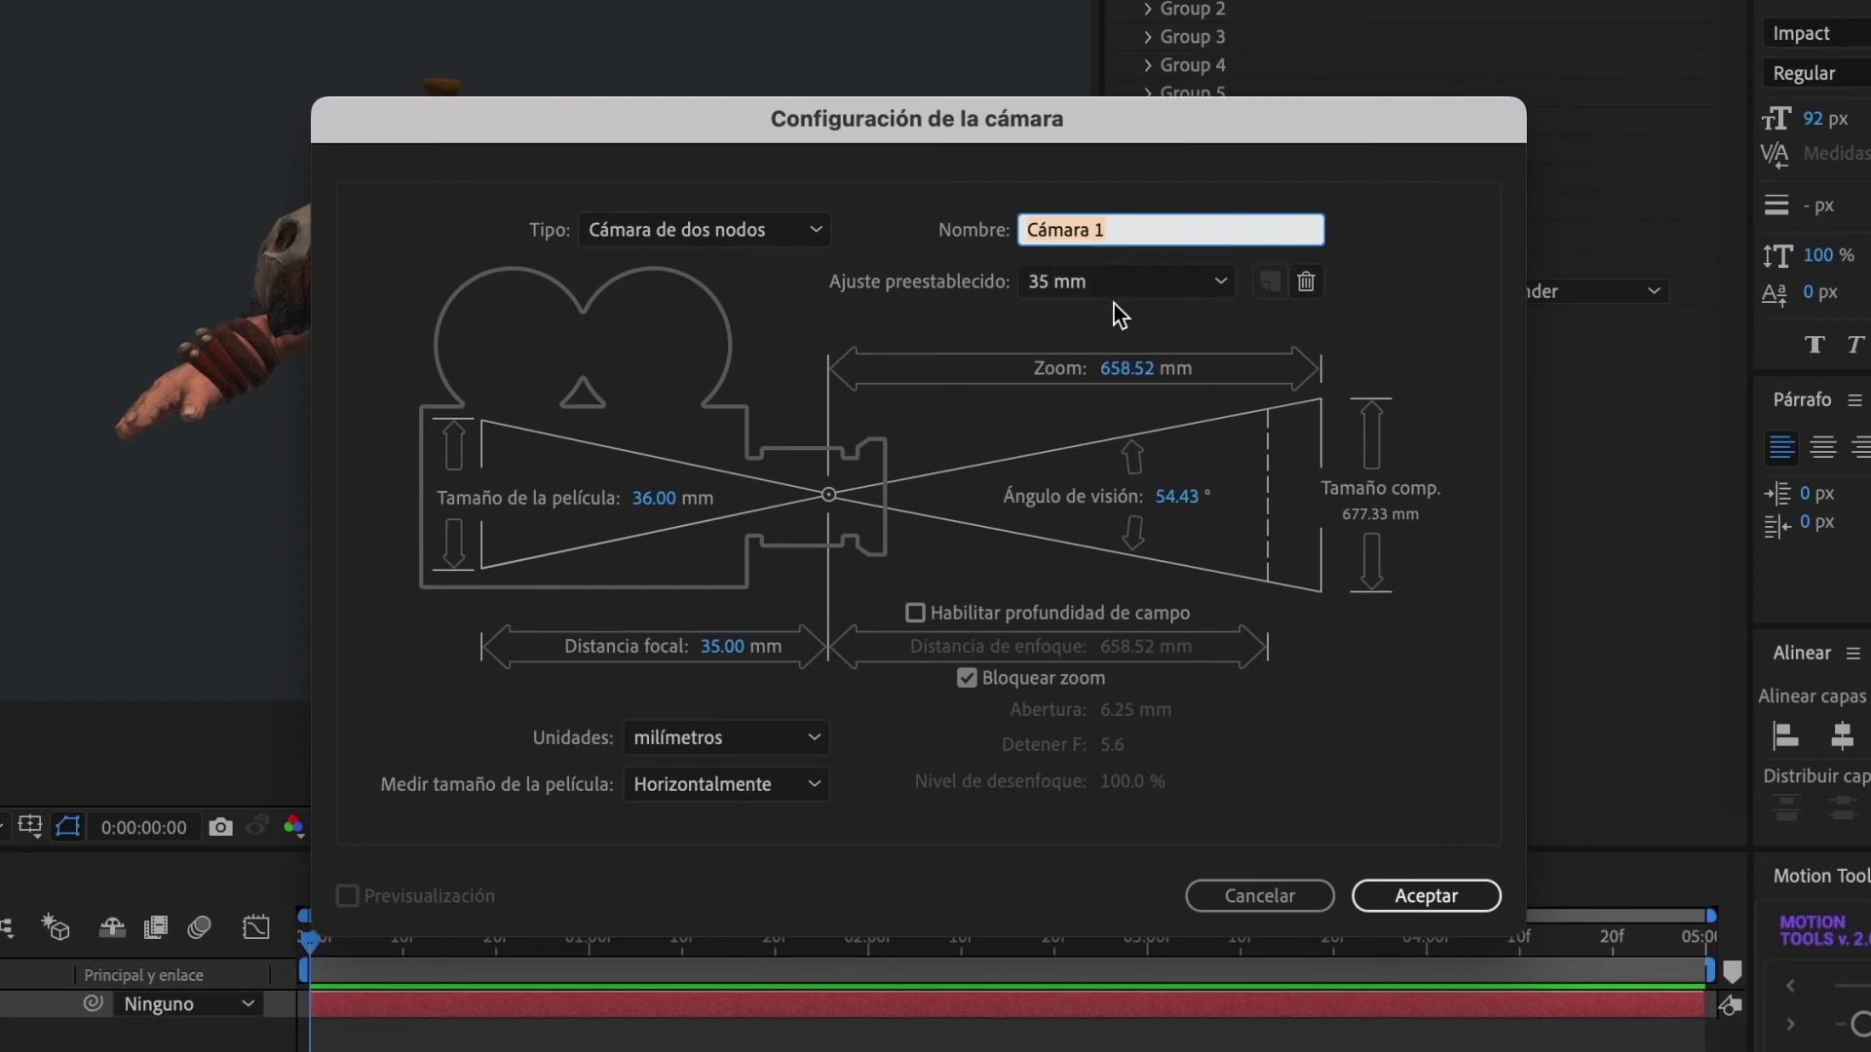
click(1428, 914)
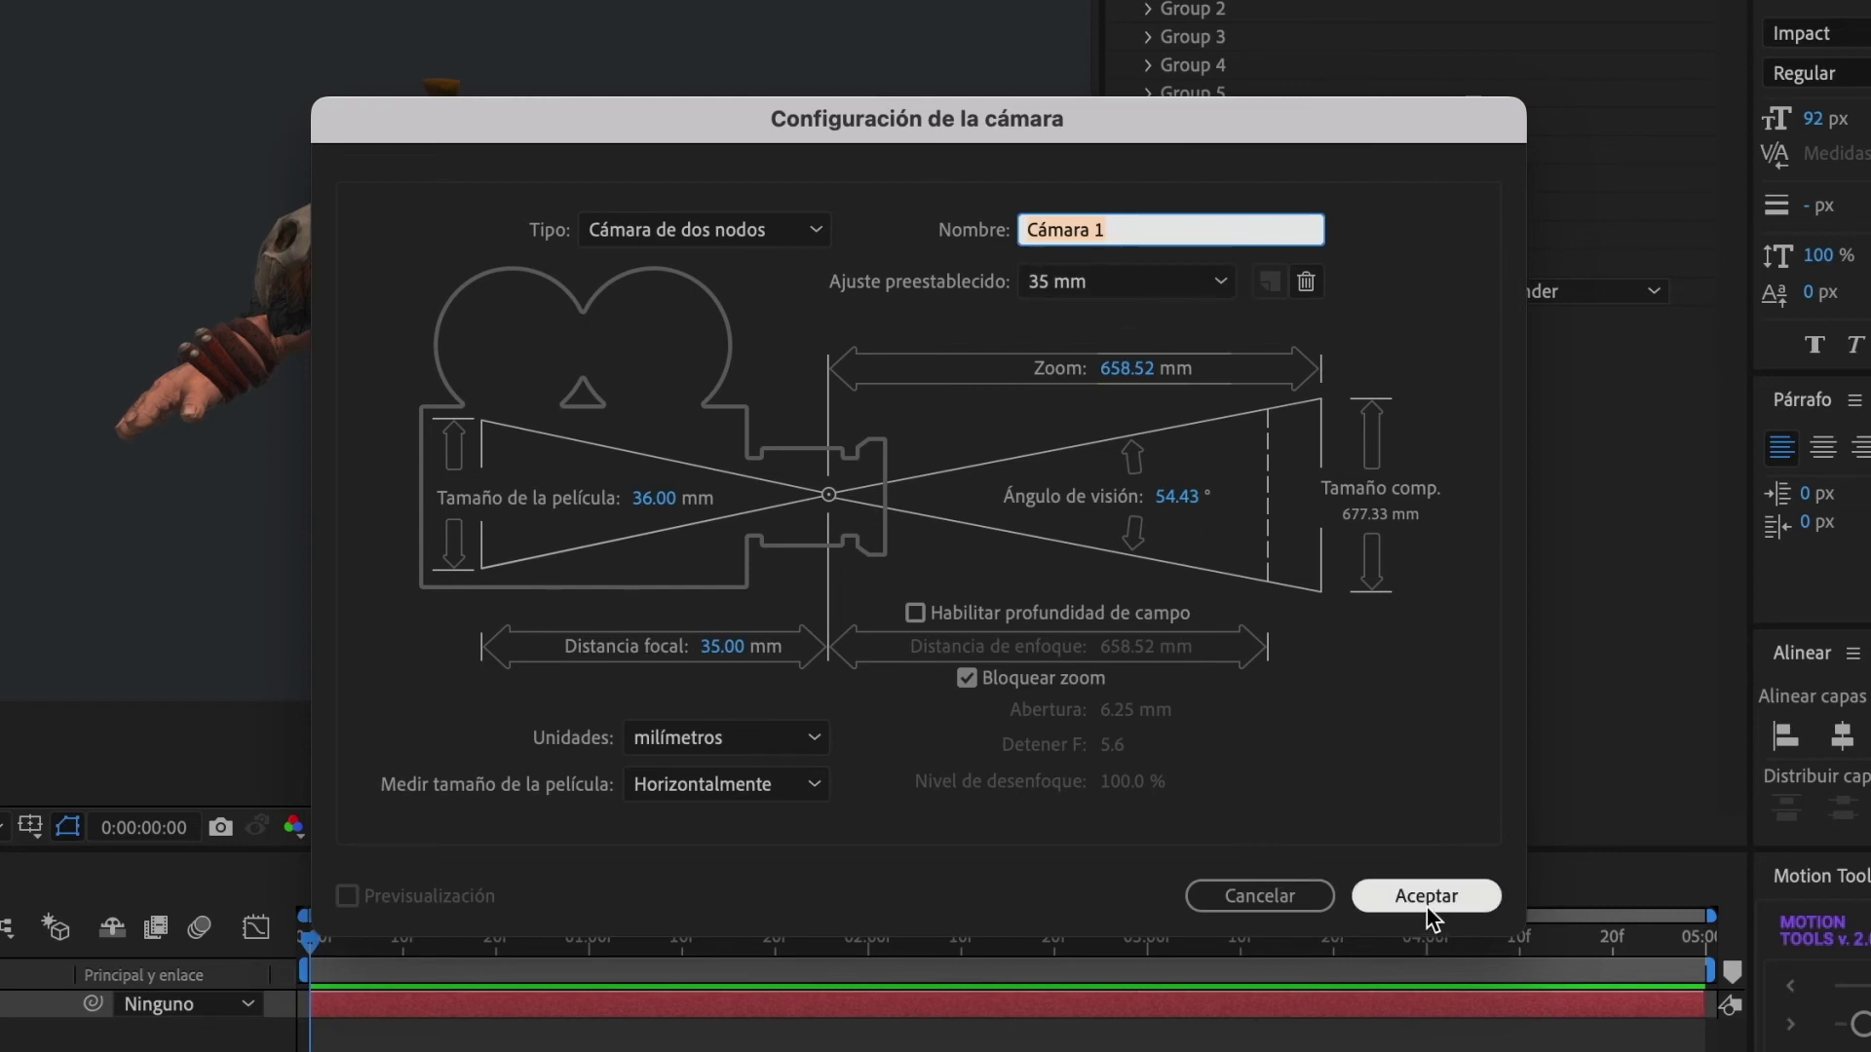
click(1429, 913)
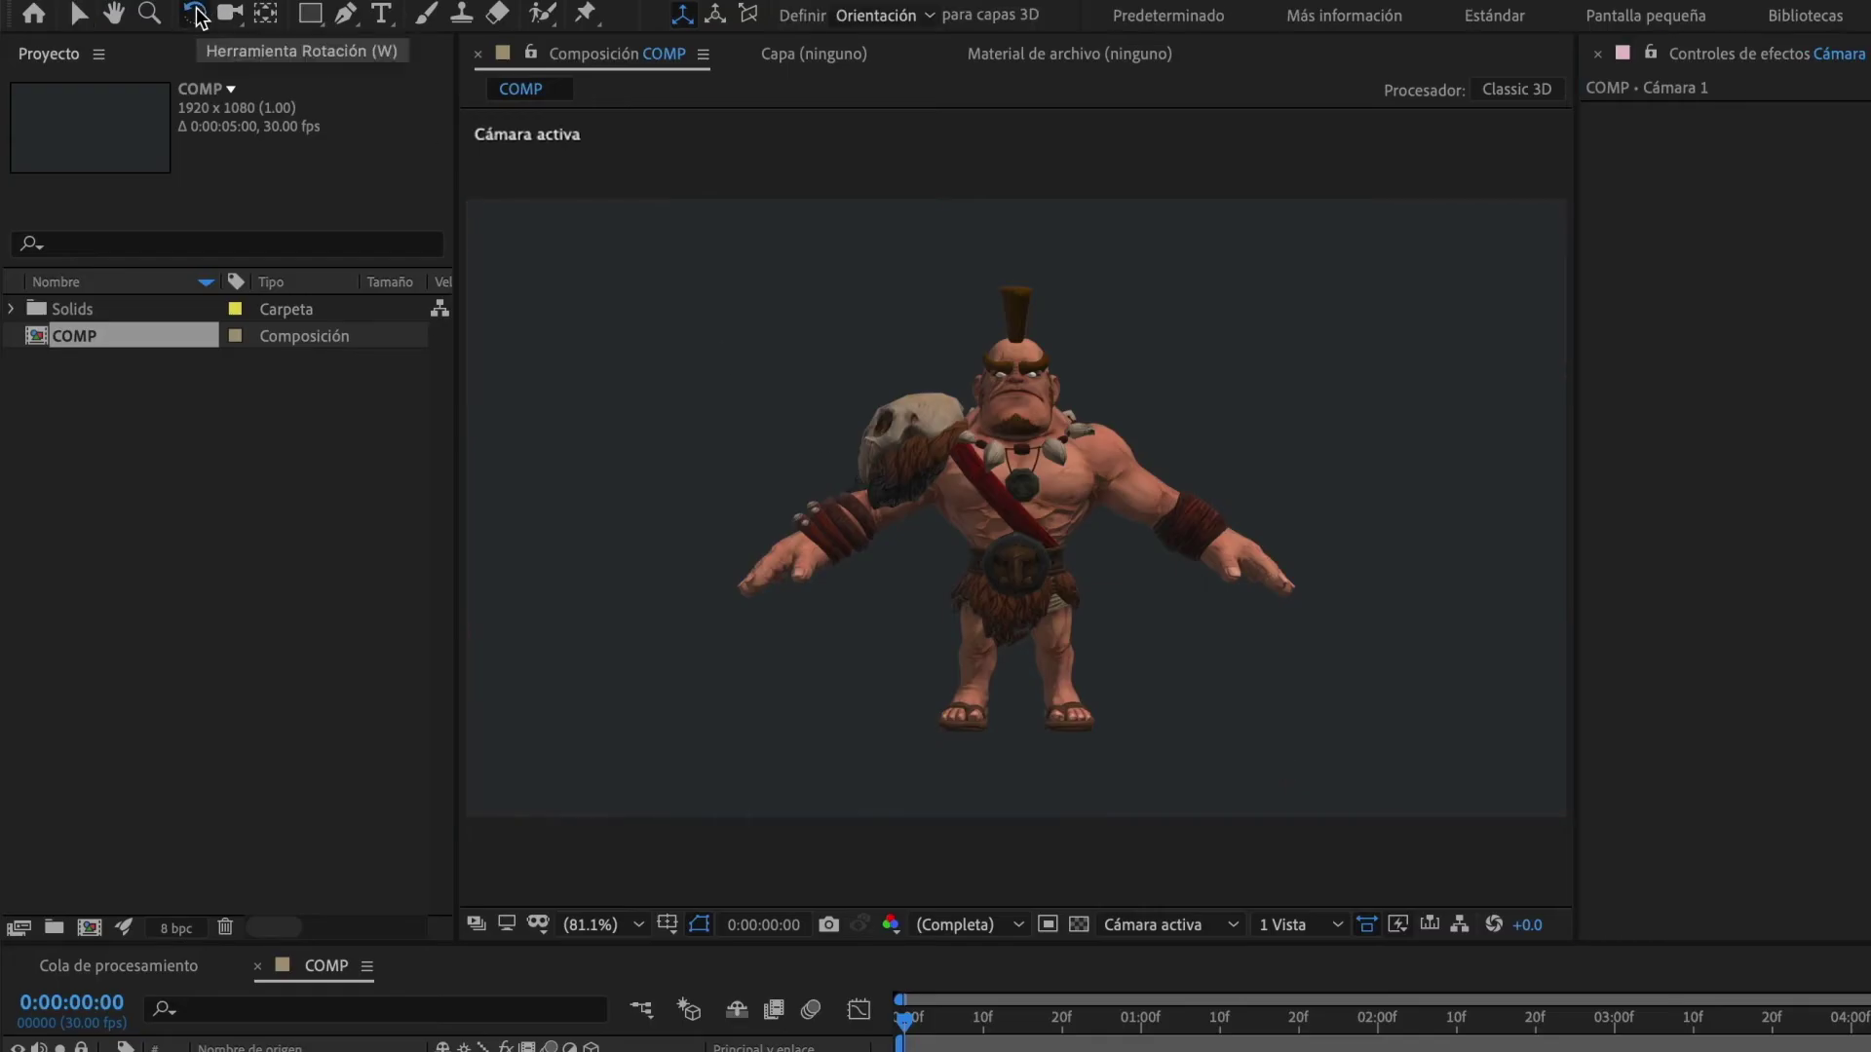
- Move Cámara 1 into a close, low three-quarter shot of Conan's upper body, then select the Element 3D layer
click(228, 14)
mouse_move(1066, 529)
mouse_down()
mouse_move(990, 548)
mouse_move(1000, 470)
mouse_move(984, 487)
mouse_up()
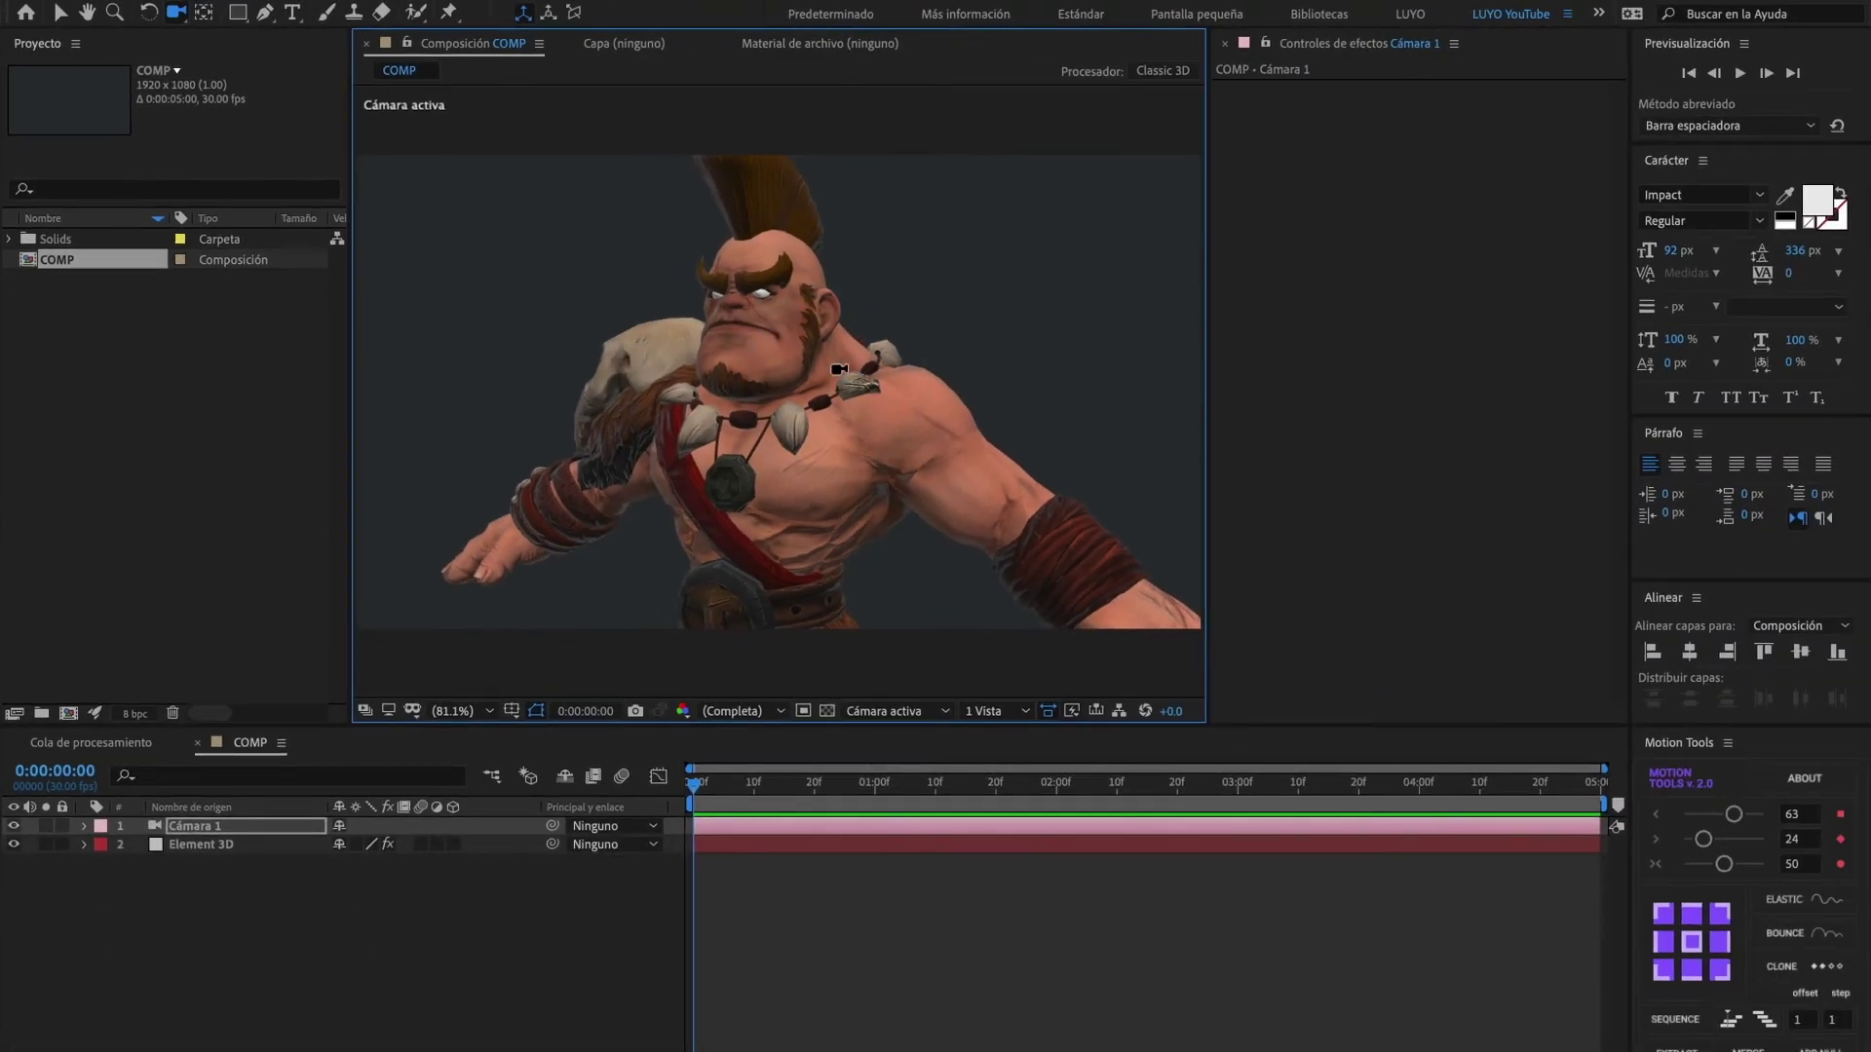
click(743, 844)
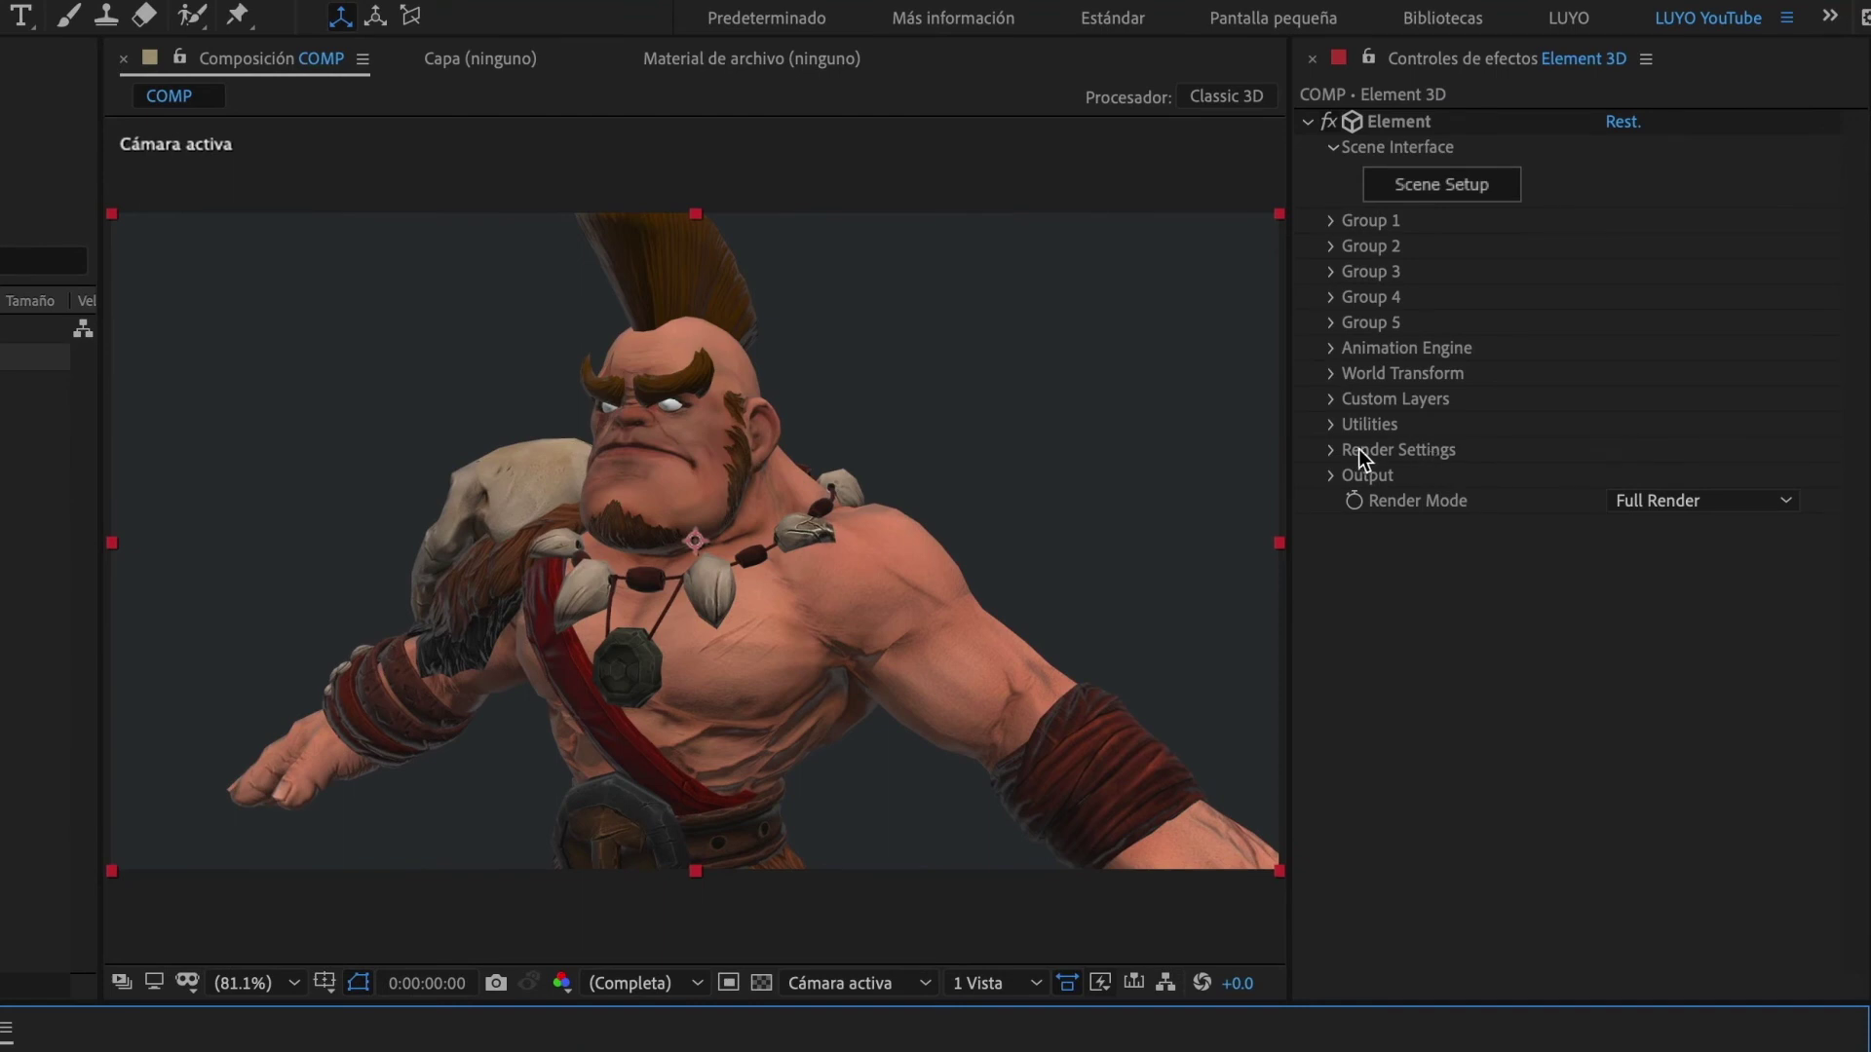
- Set Render Settings > Lighting > Add Lighting to Stylized in Element 3D
click(1331, 450)
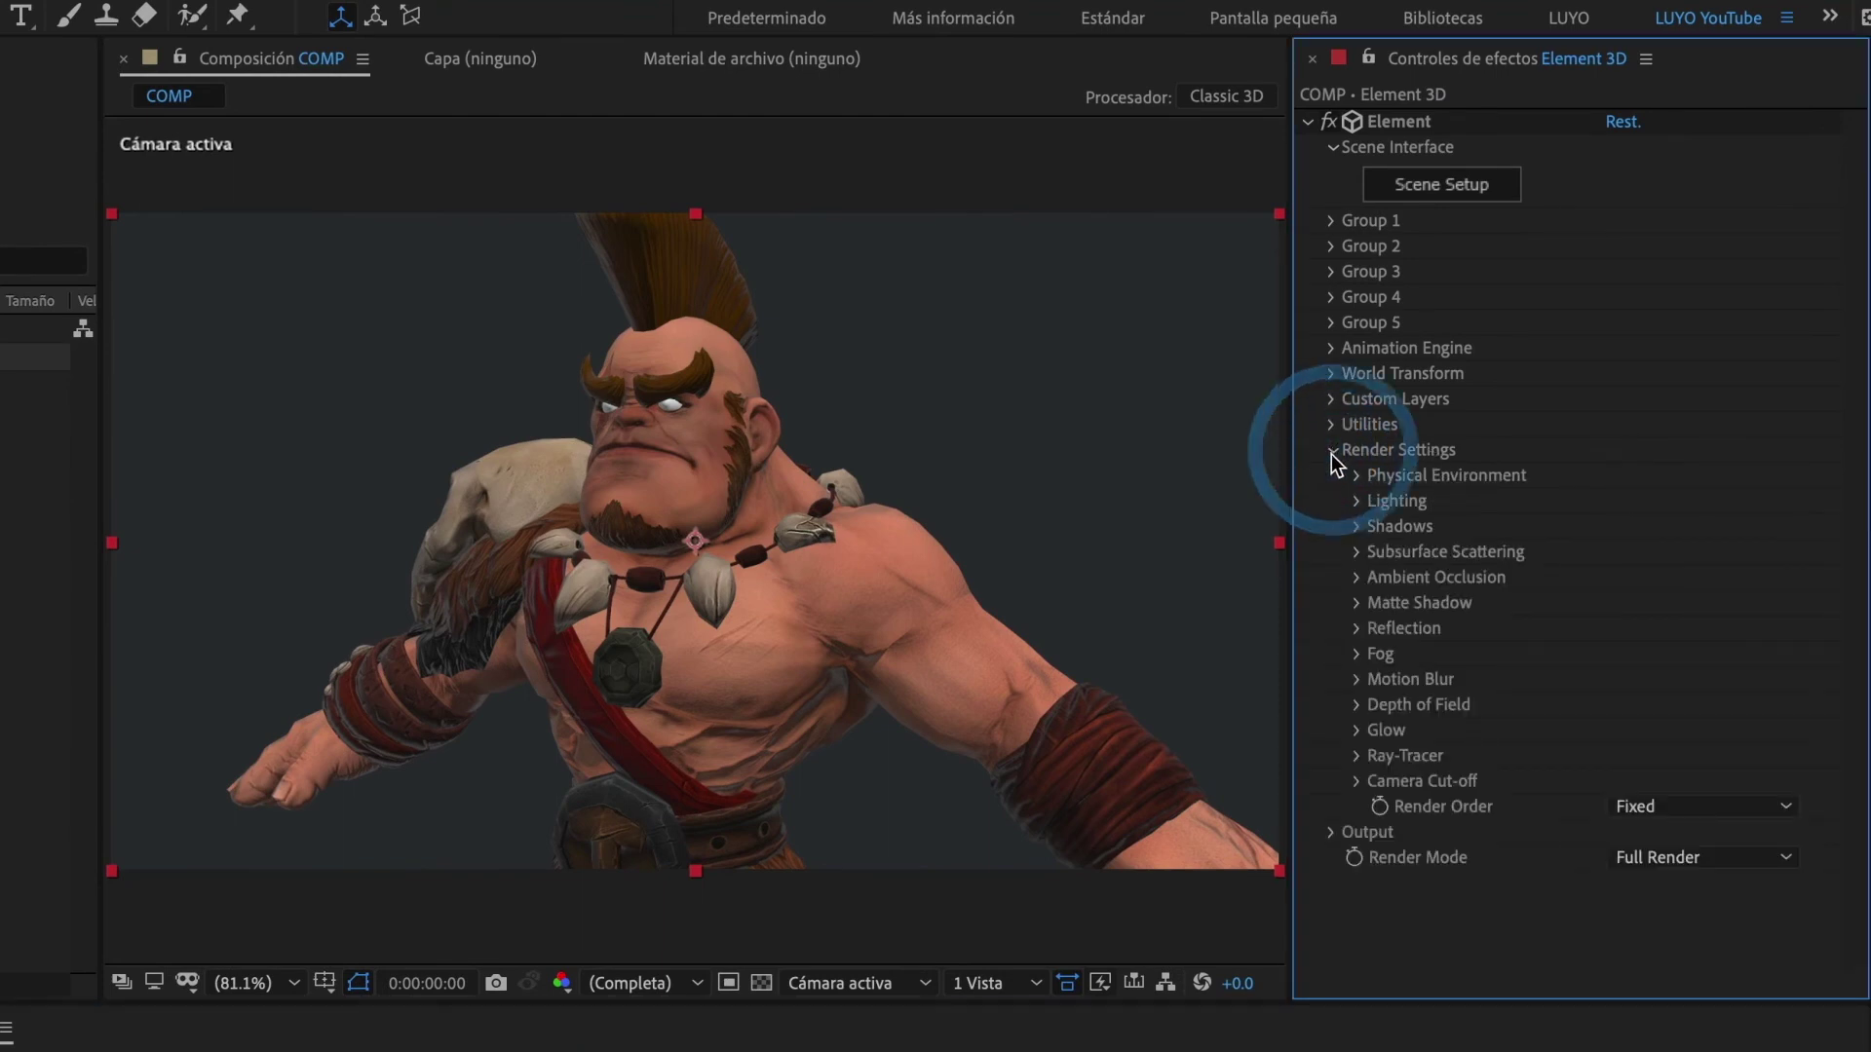
click(1357, 501)
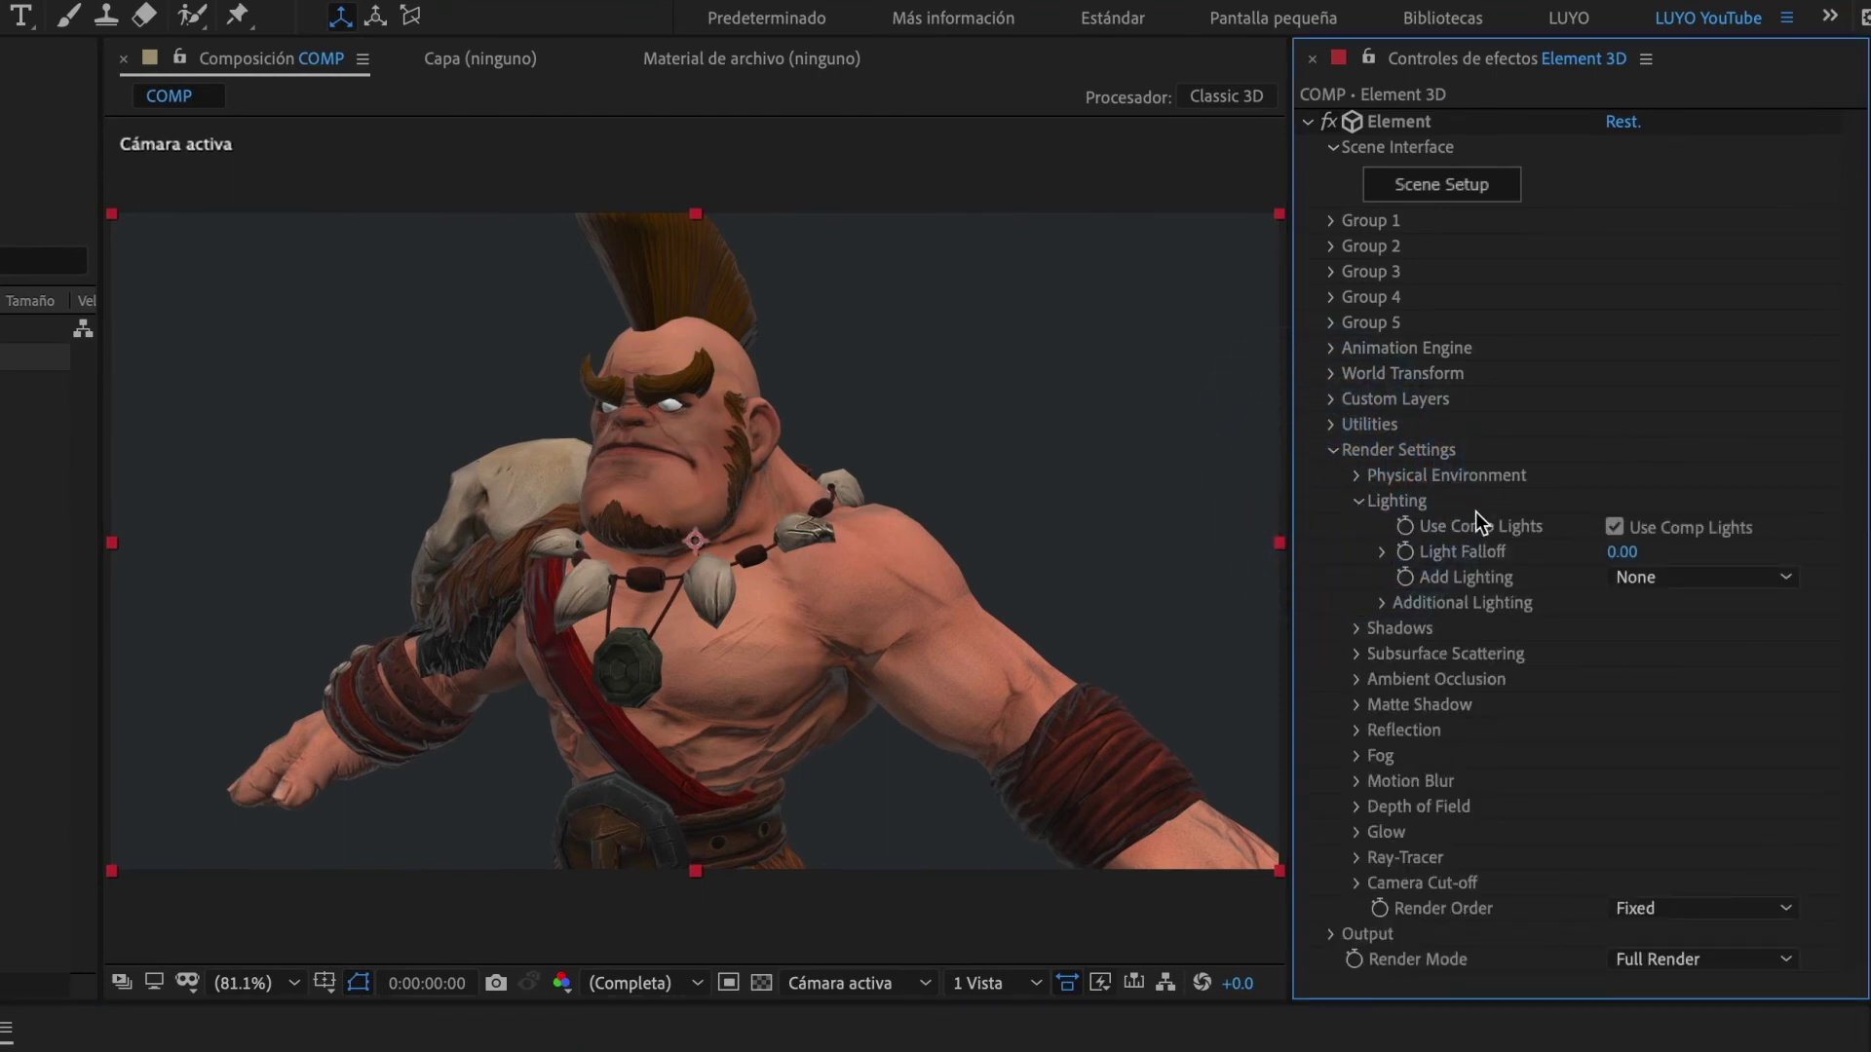
click(1637, 579)
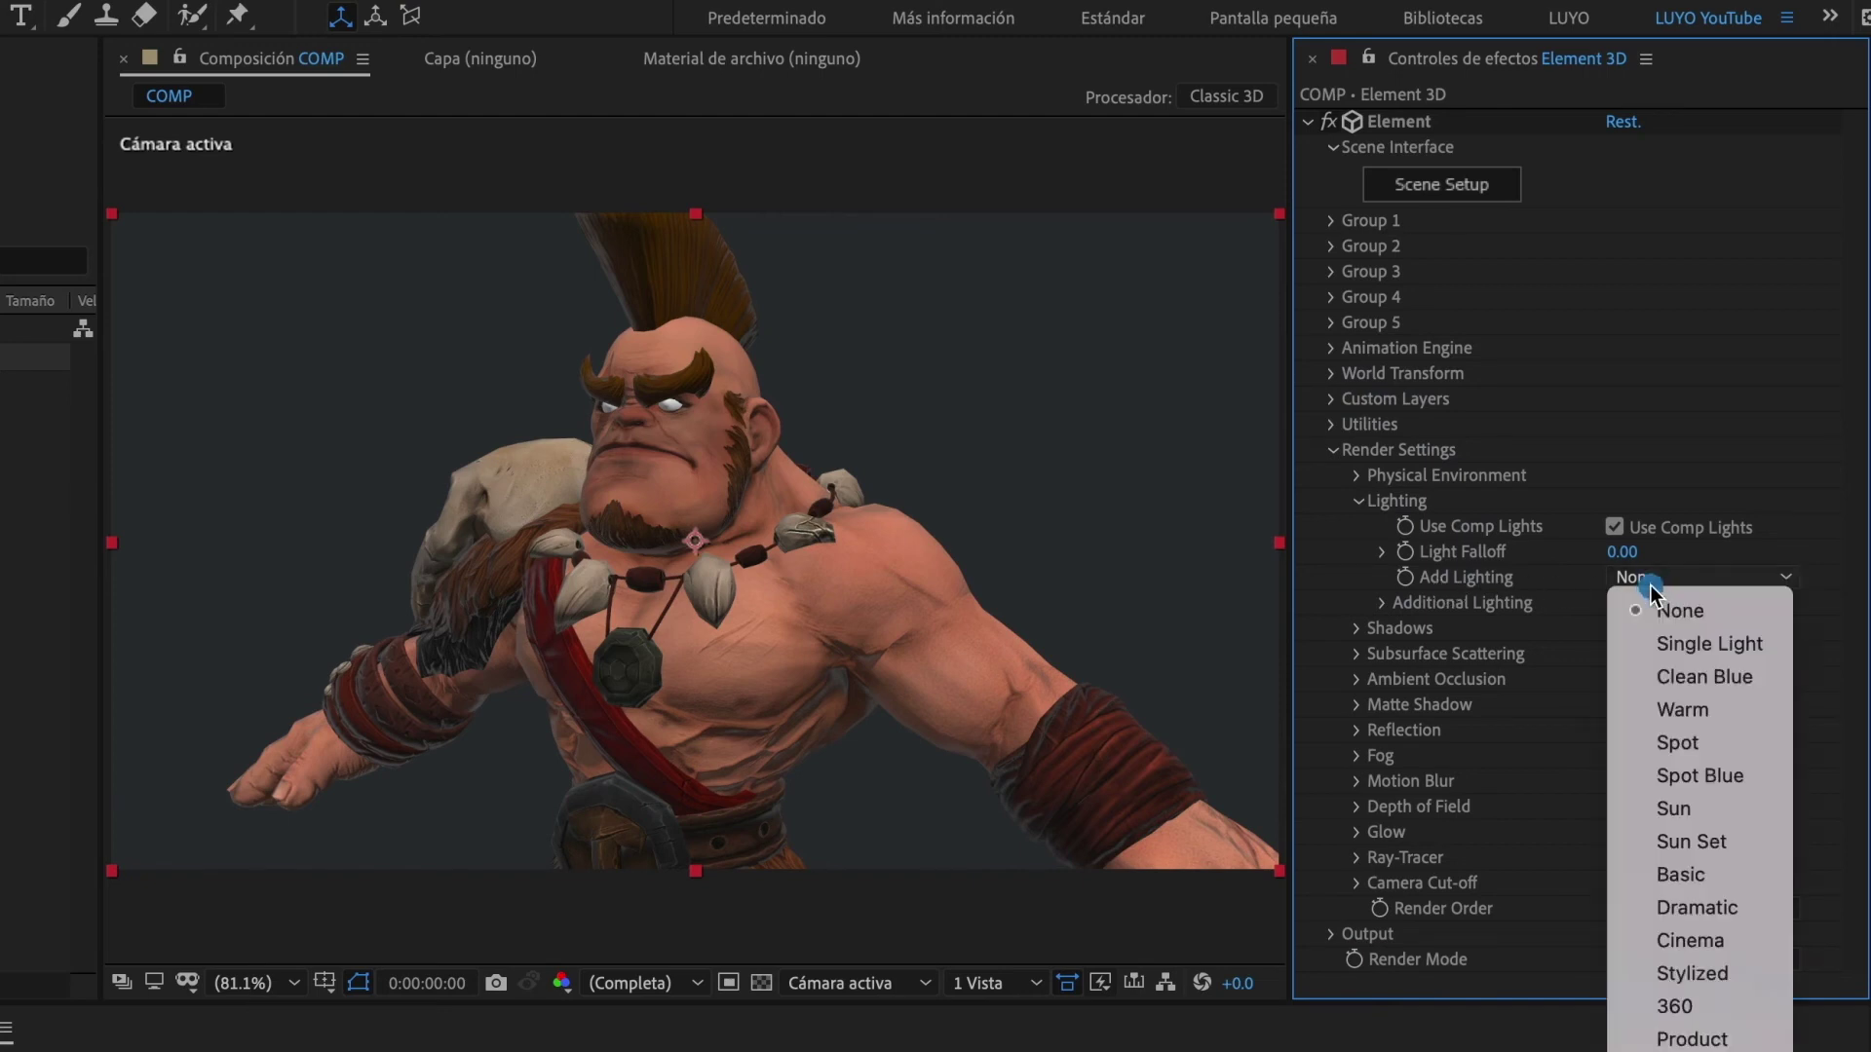
click(1658, 970)
click(1357, 500)
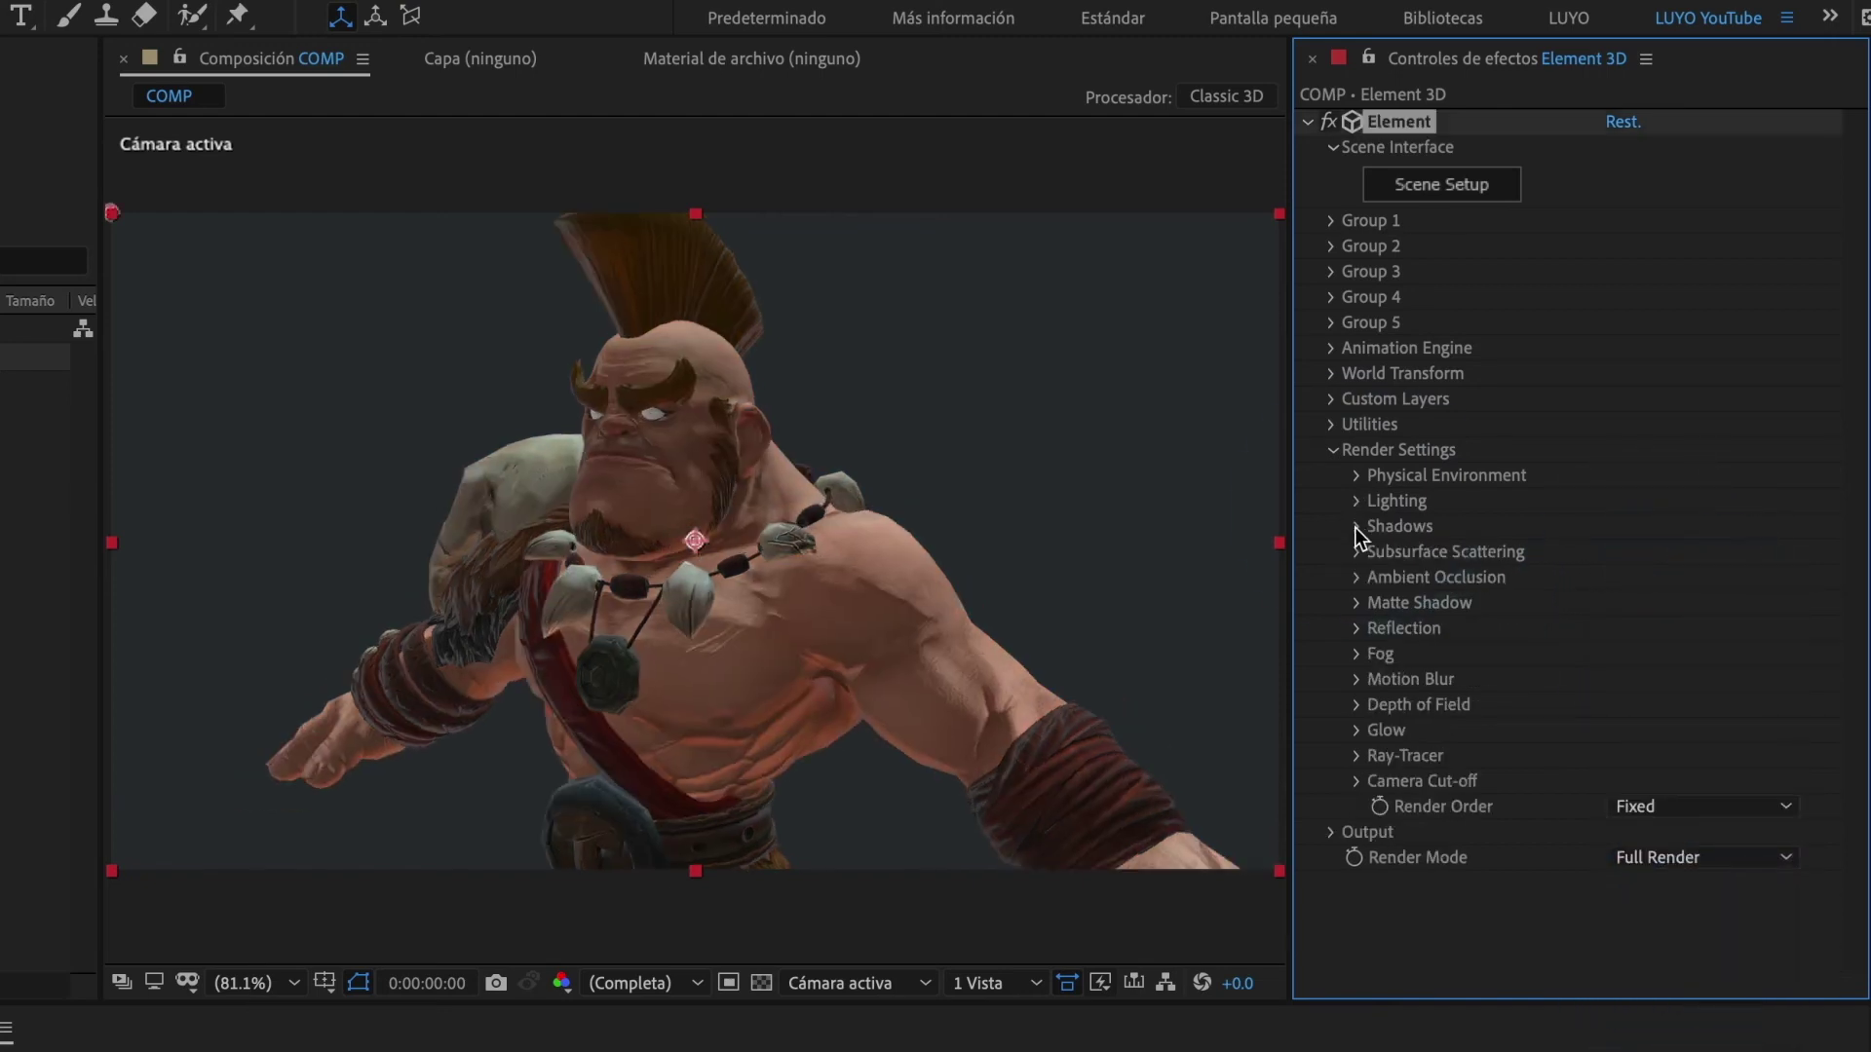
- Set Ambient Occlusion's SSAO Intensity to 5.0 and SSAO Contrast to 1.00
click(1357, 578)
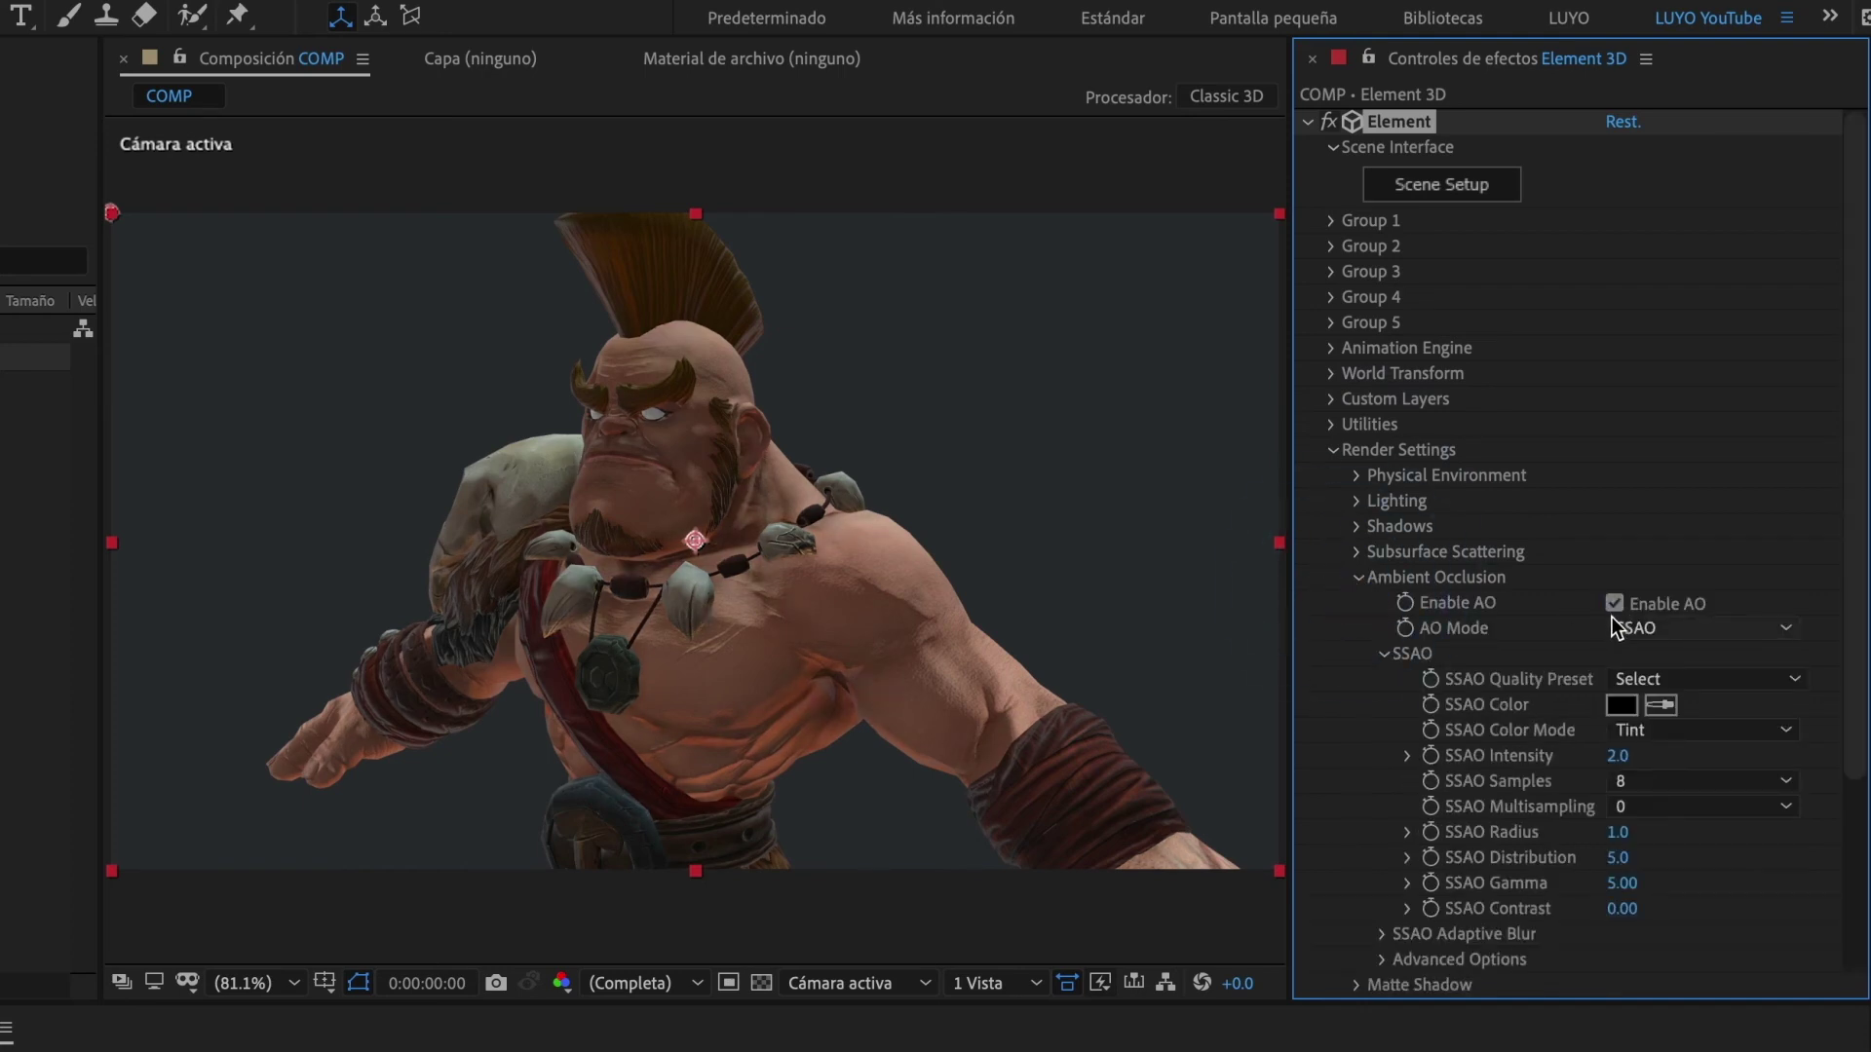
text(5)
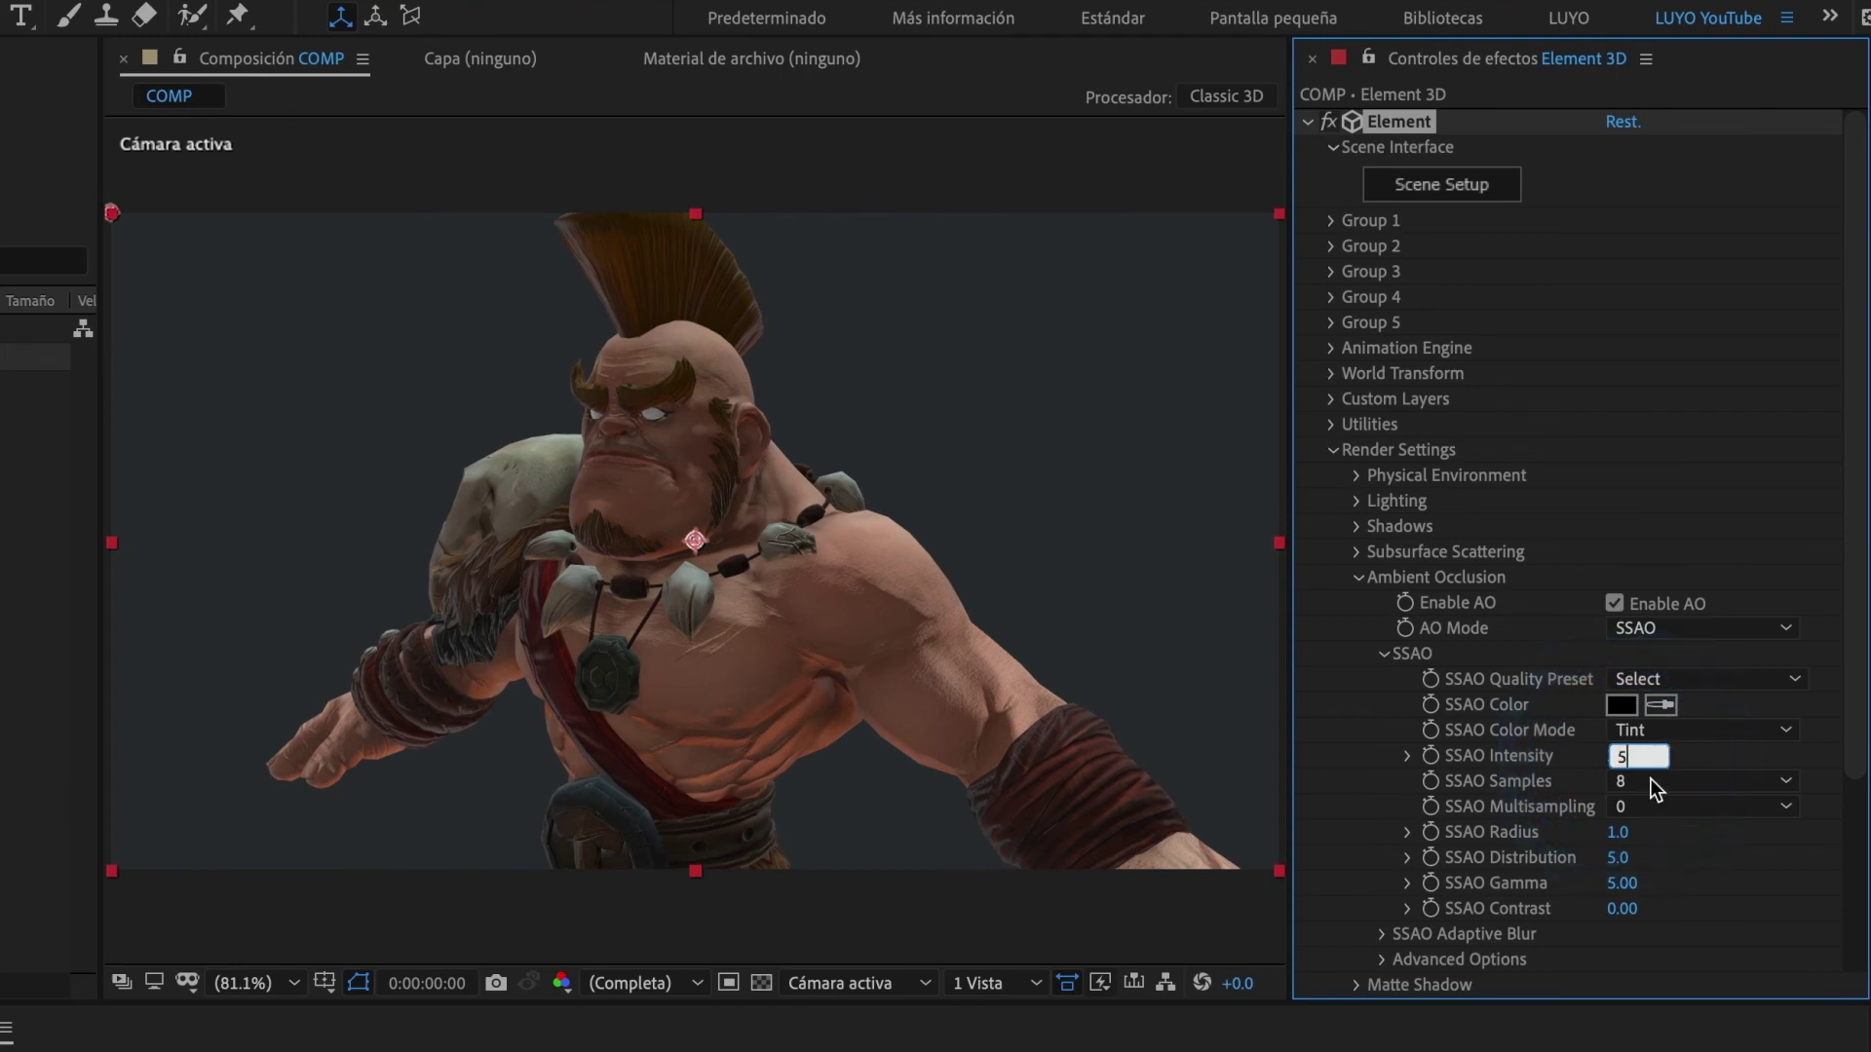
click(1504, 759)
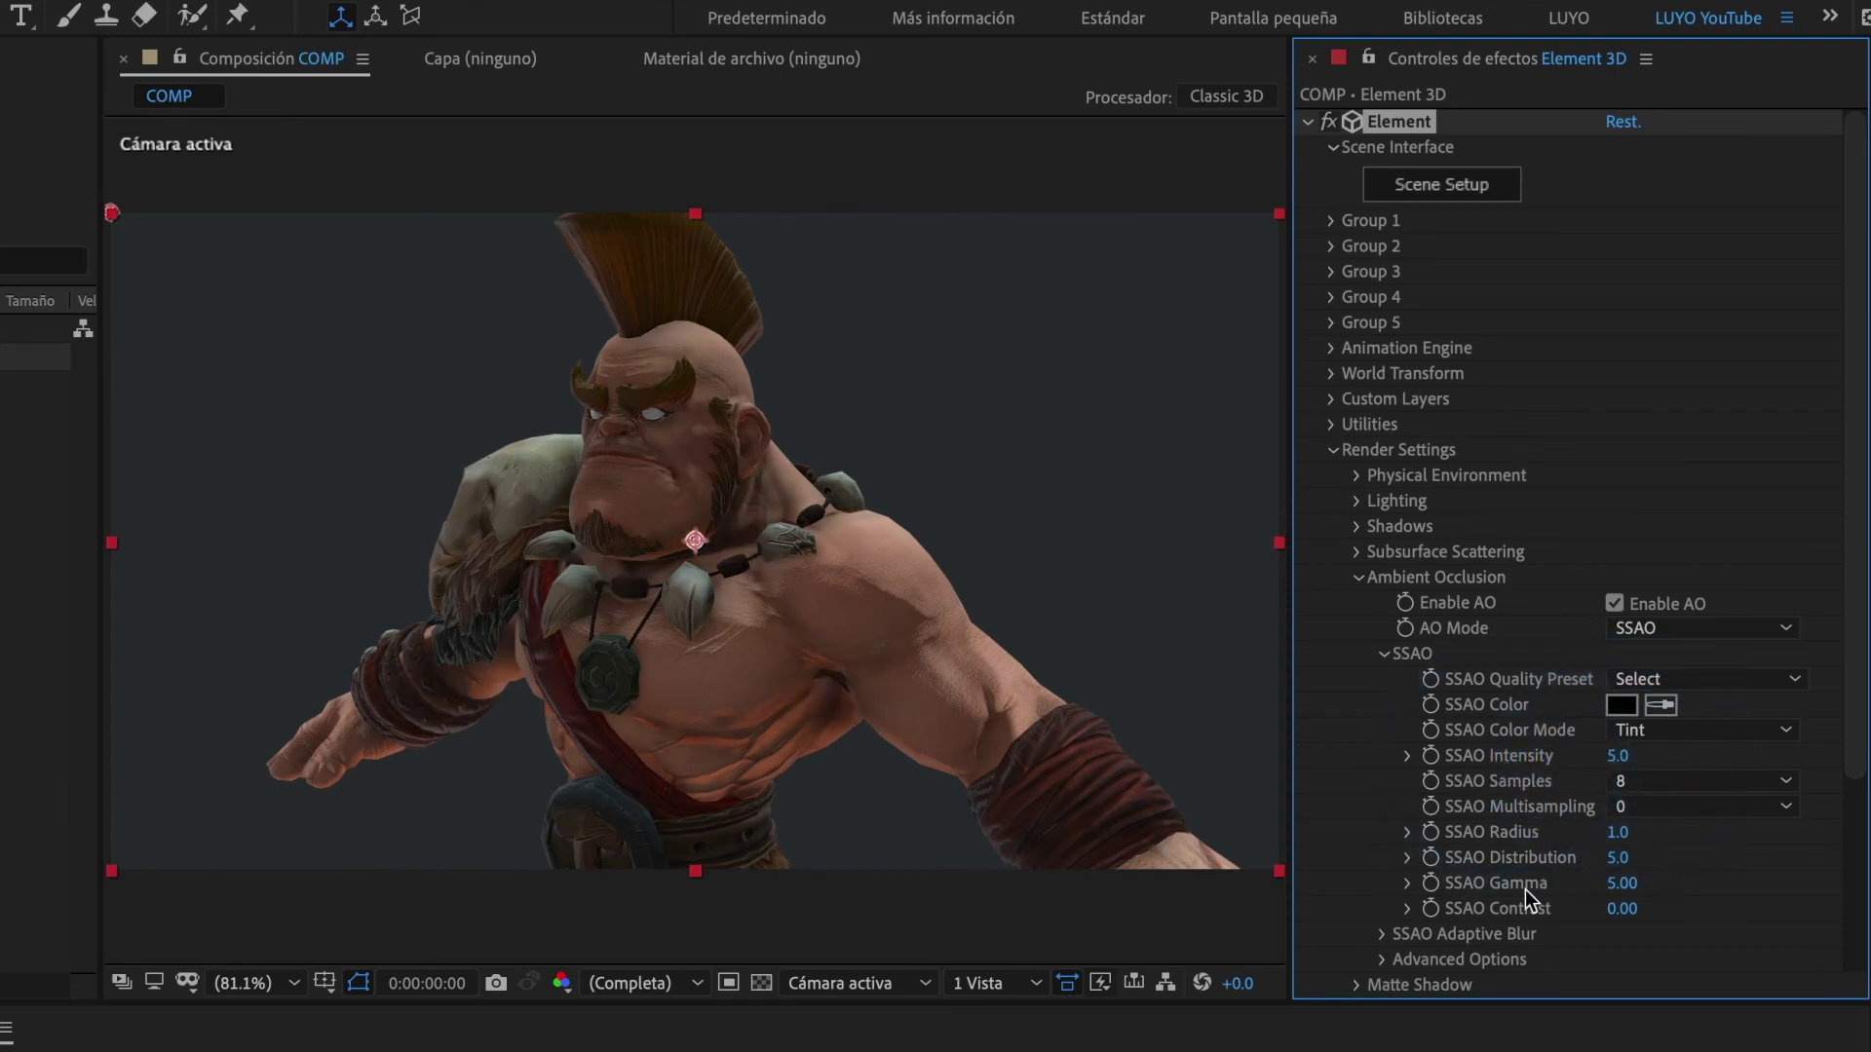
click(1621, 911)
text(1)
key(Return)
- Set Physical Environment Exposure 1.15, Gamma 1.05 and Lighting Influence 0%
click(1349, 577)
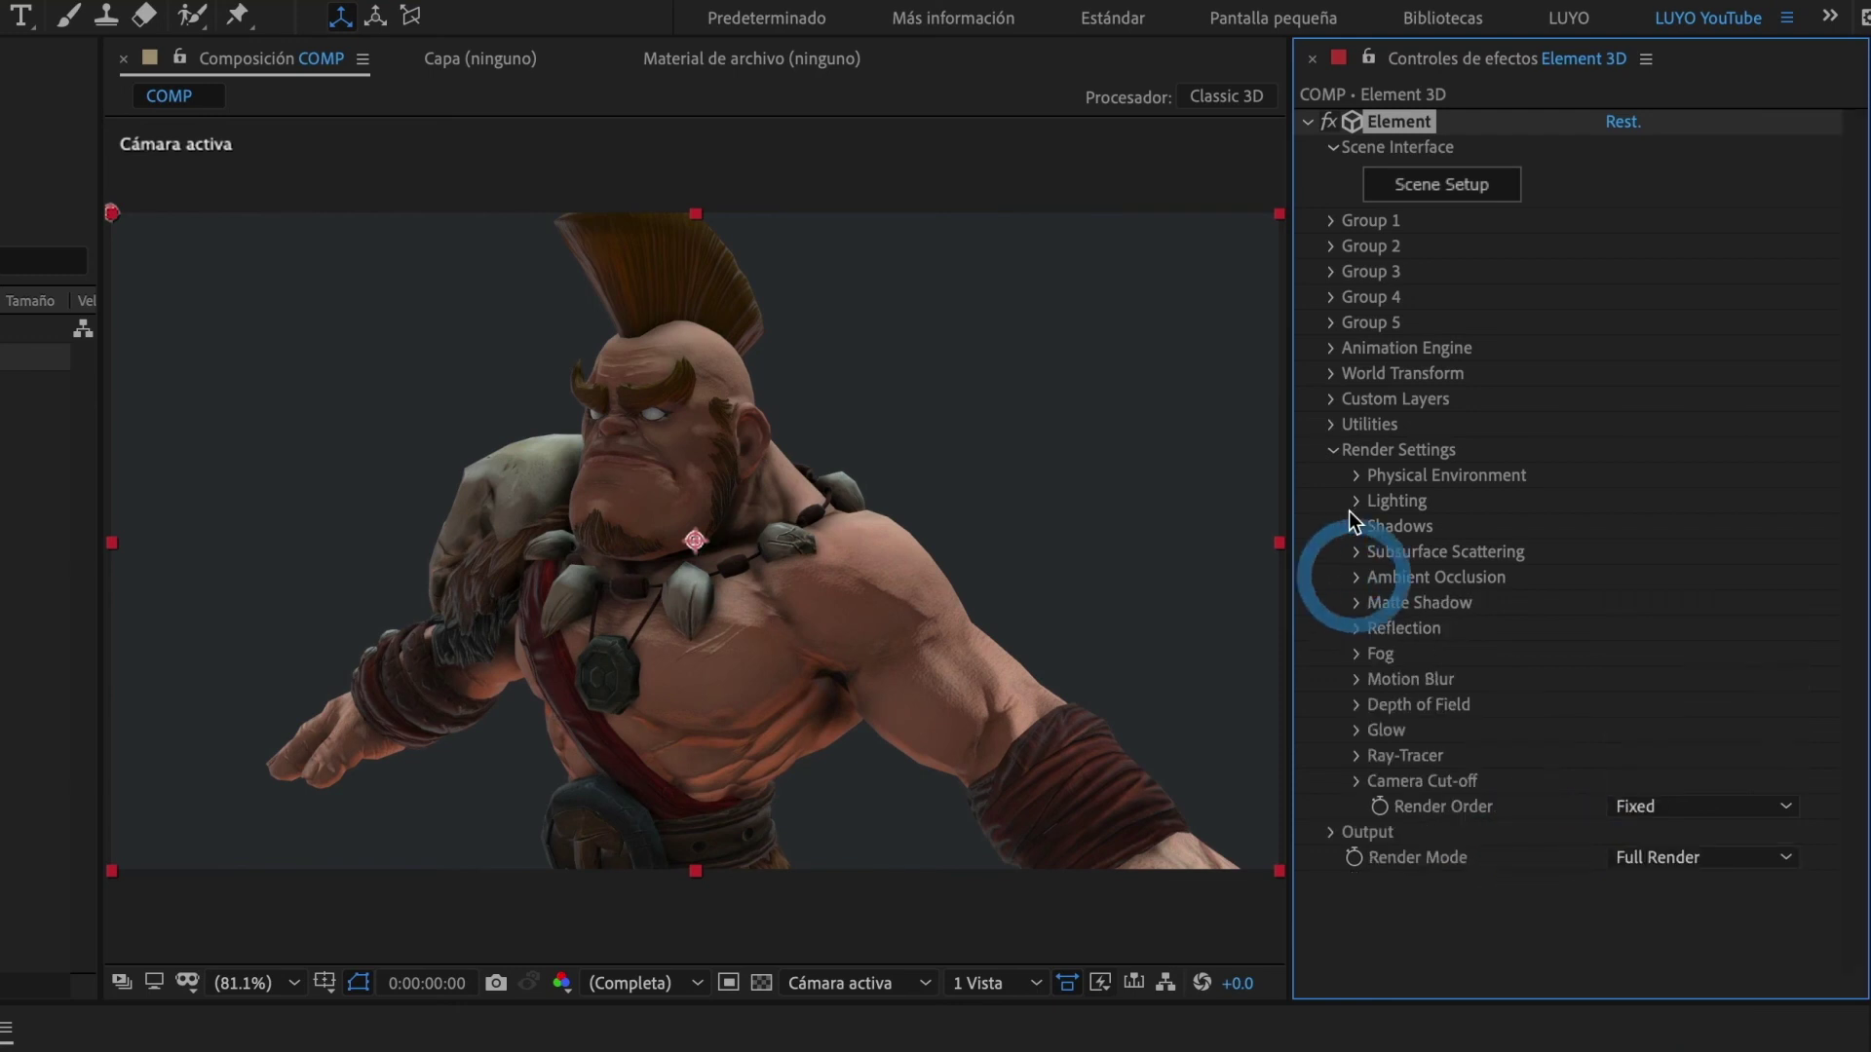
click(1357, 475)
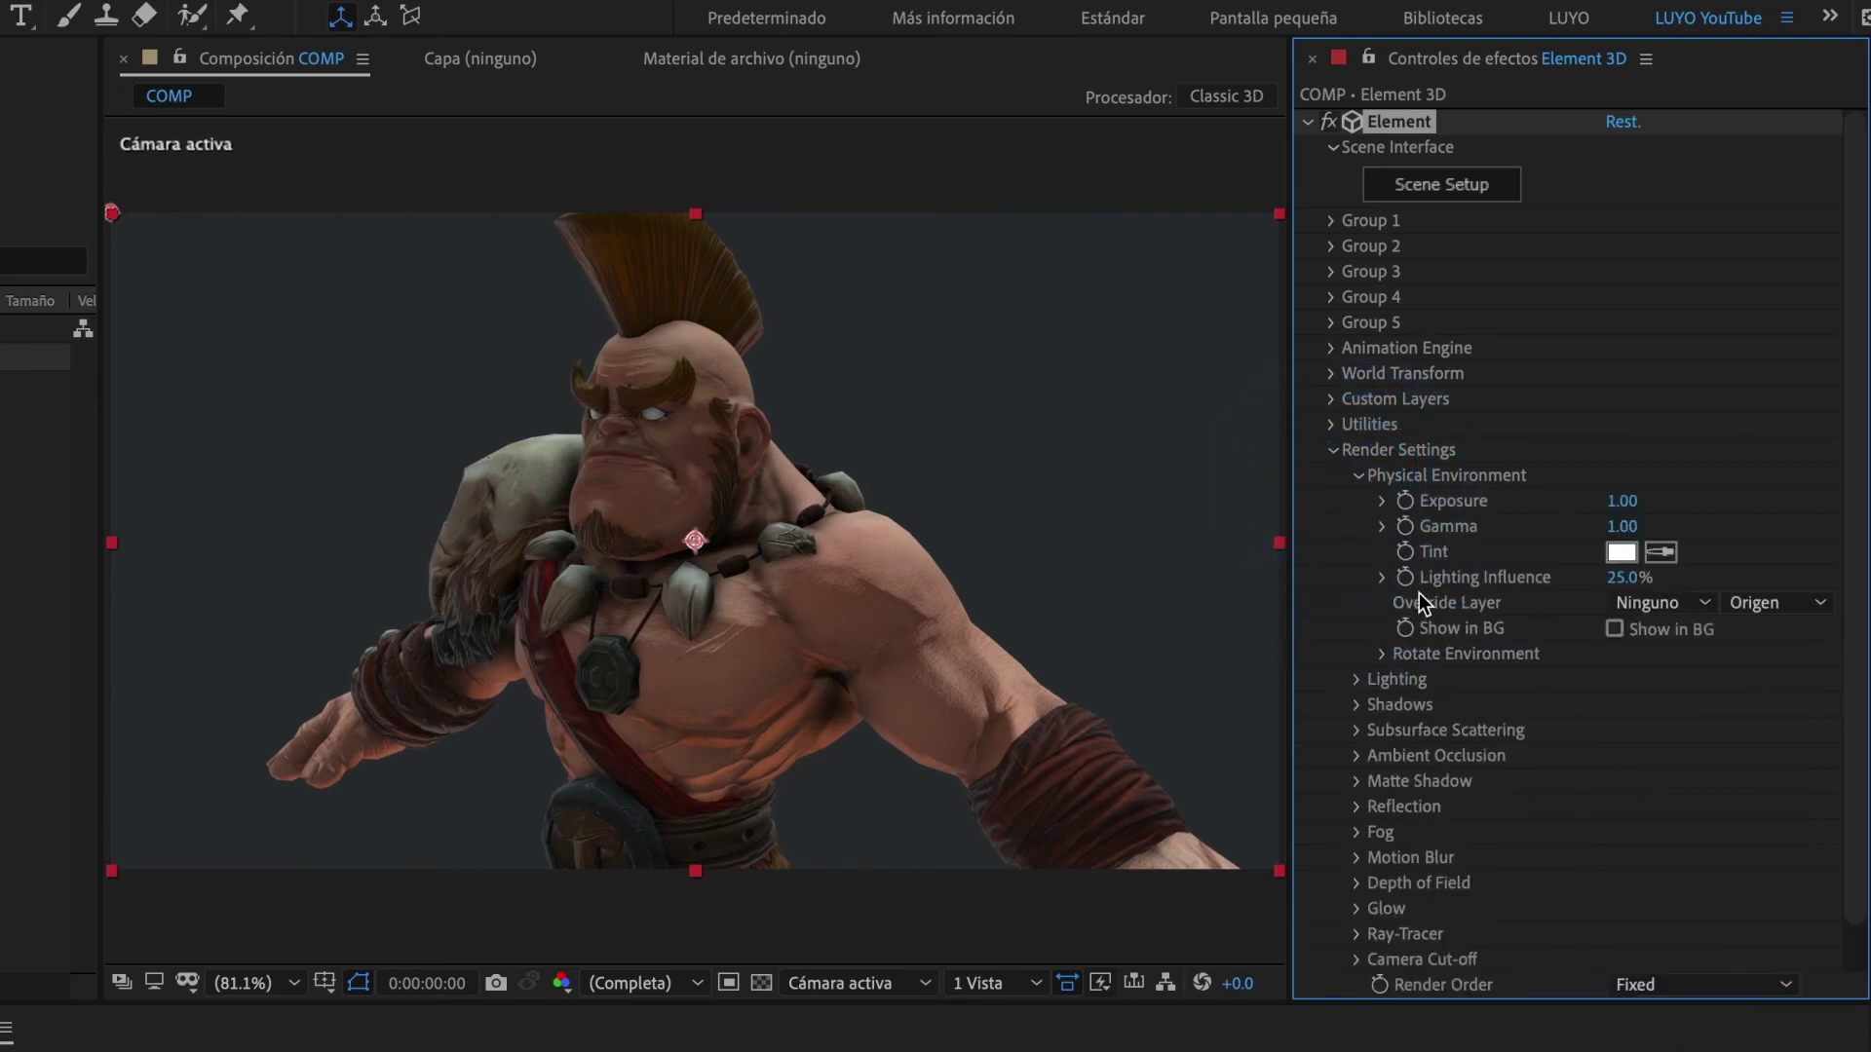
mouse_move(1621, 501)
mouse_down()
mouse_move(1650, 525)
mouse_move(1626, 531)
mouse_move(1638, 592)
mouse_move(1497, 595)
mouse_up()
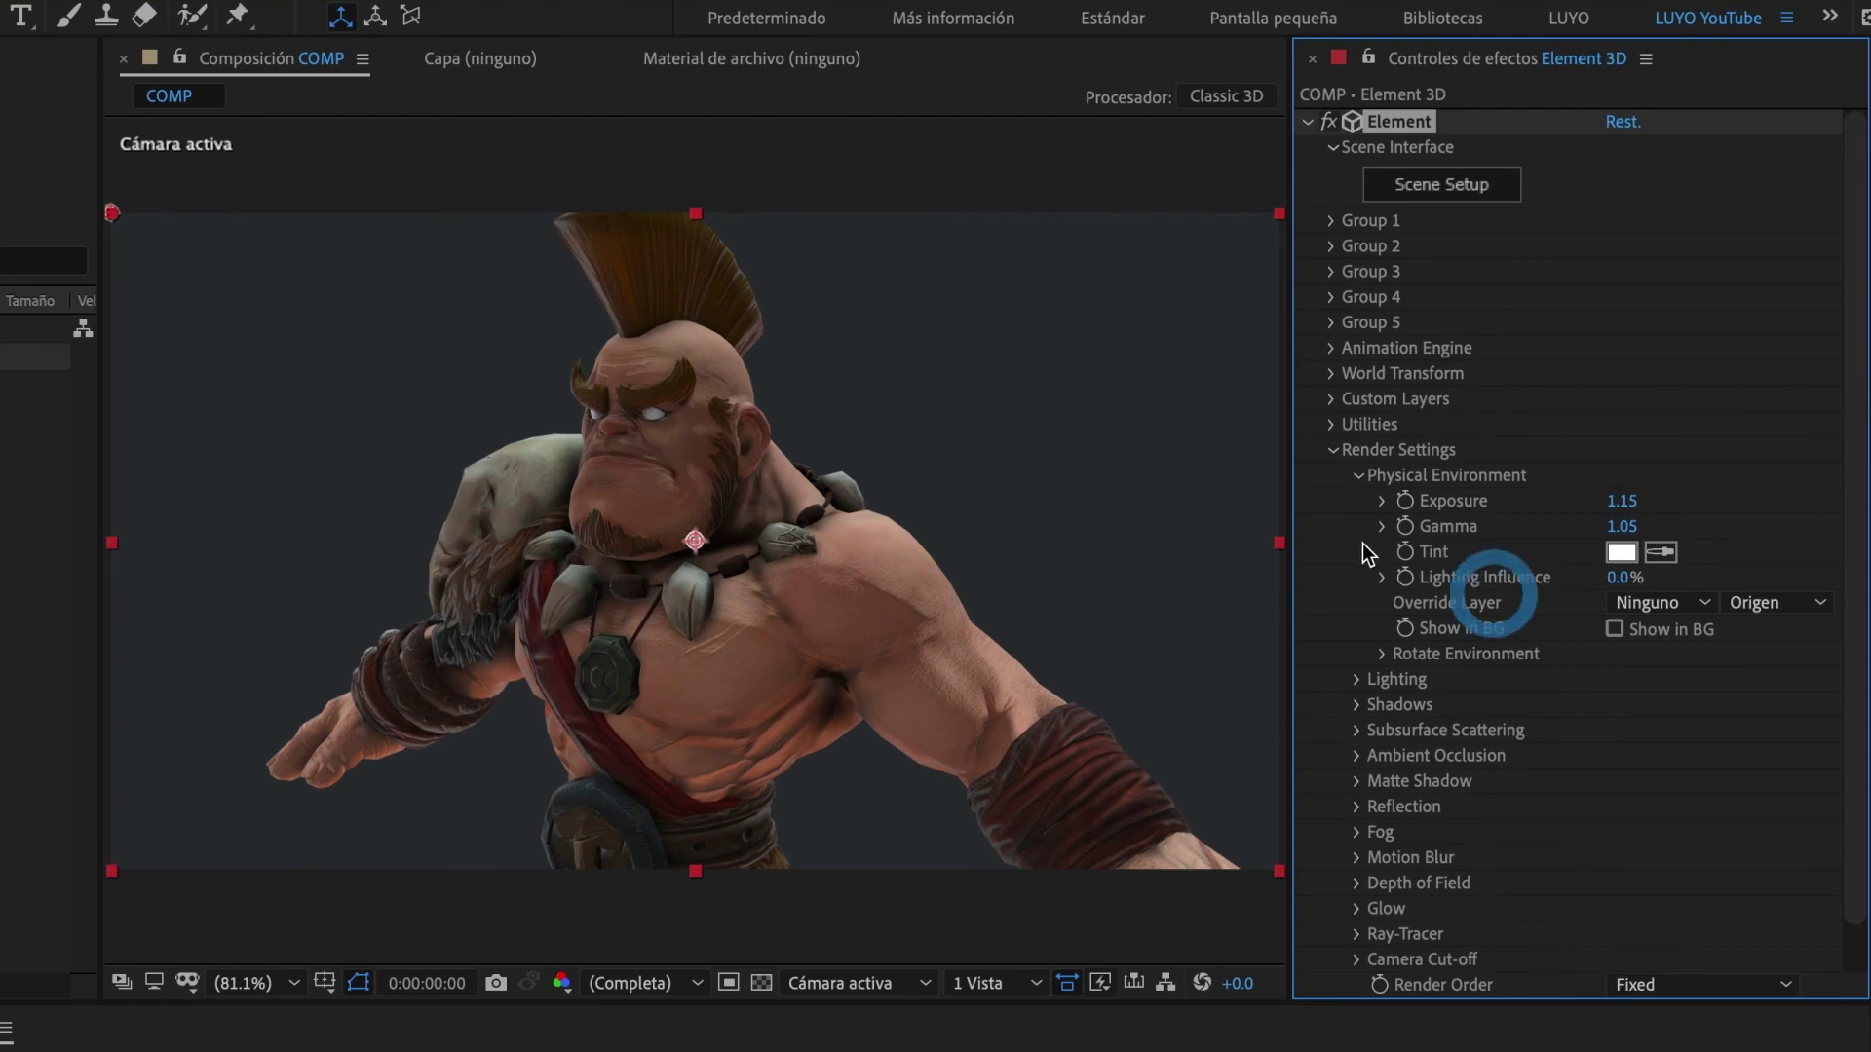
click(1357, 476)
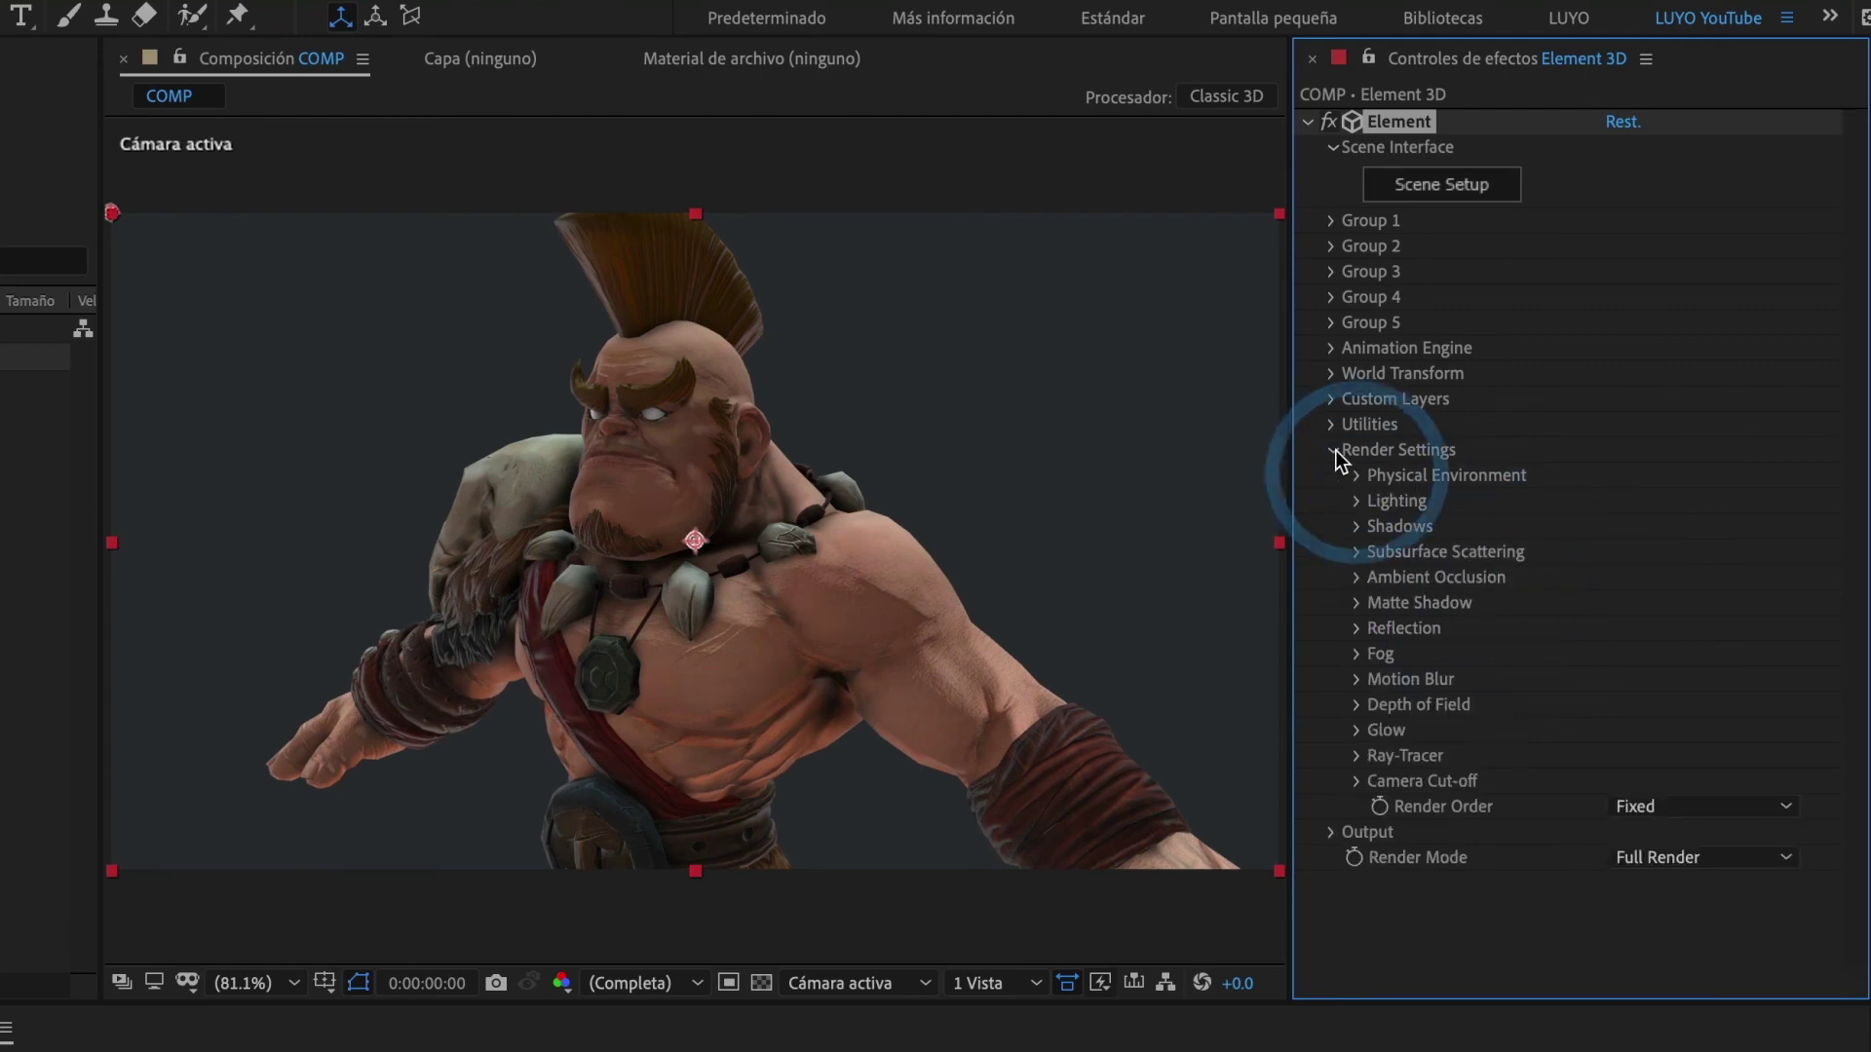
- Collapse Render Settings, then orbit and dolly the camera out for a front full-body view of Conan
click(1333, 451)
click(722, 602)
mouse_move(722, 602)
mouse_down()
mouse_move(825, 583)
mouse_move(710, 576)
mouse_up()
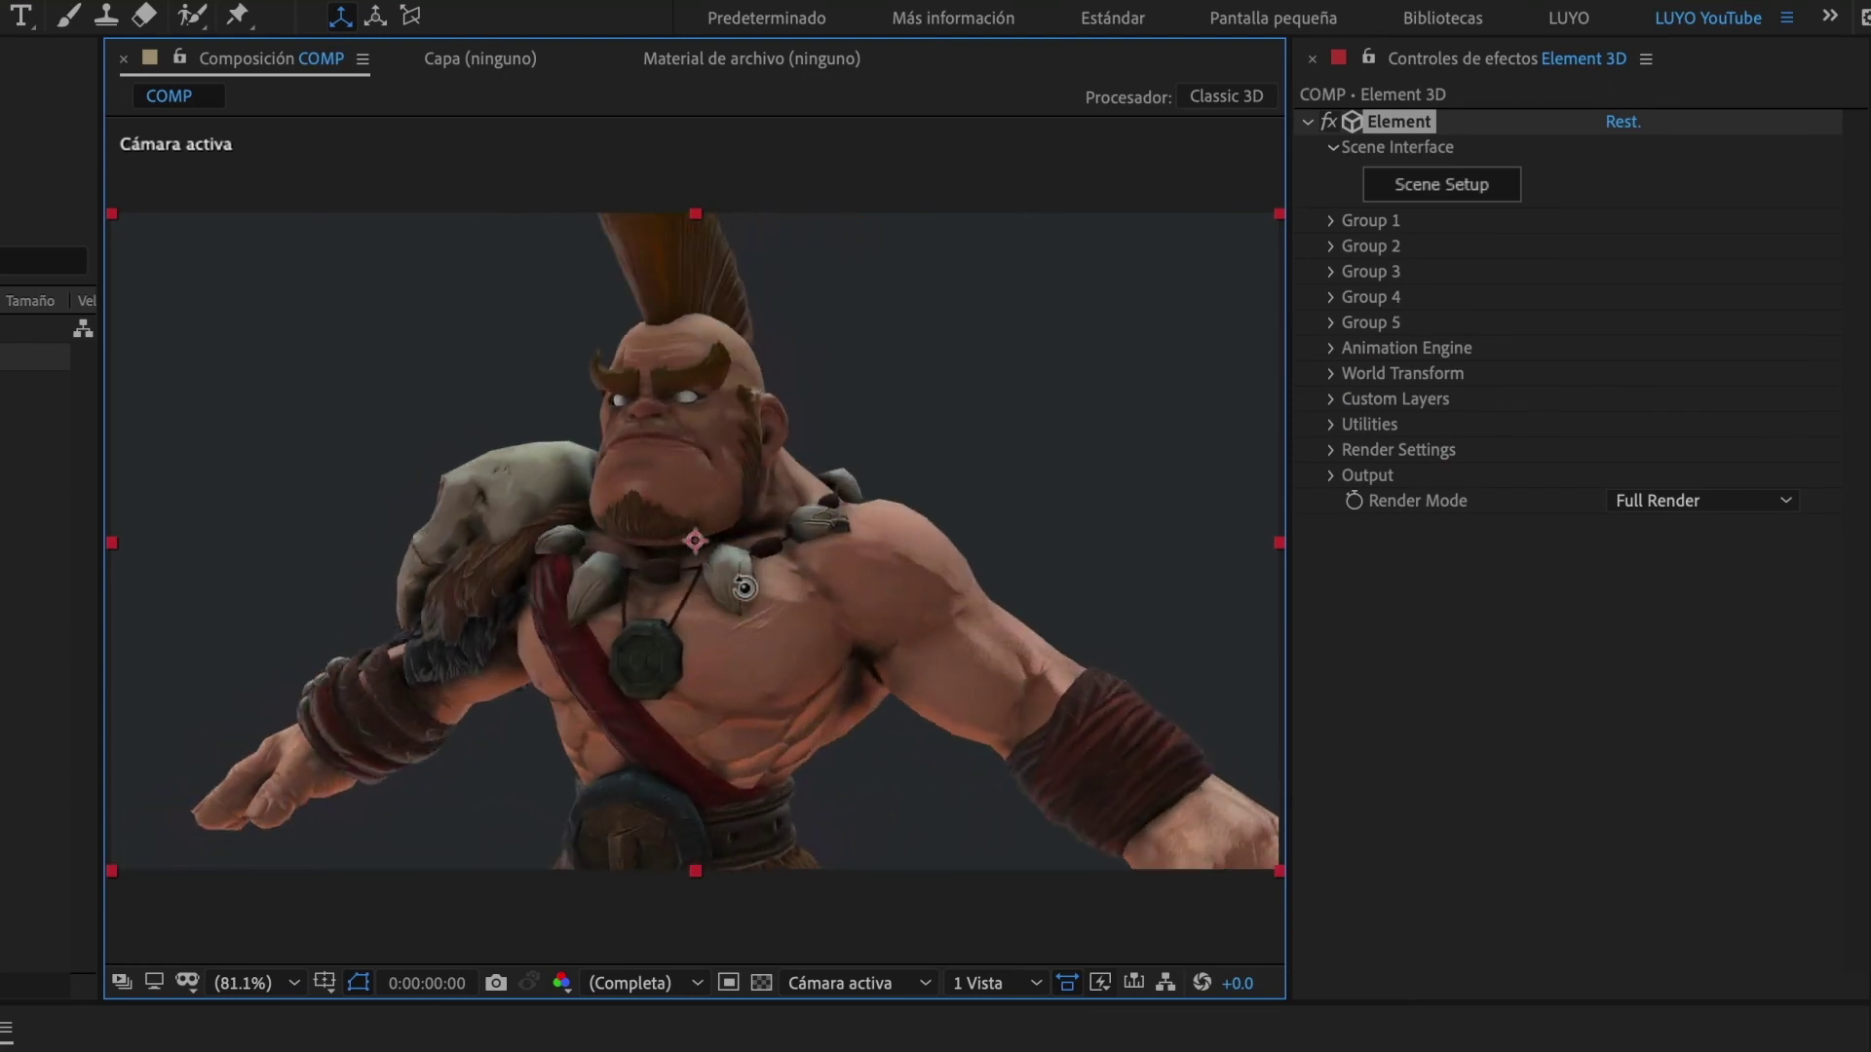
click(736, 585)
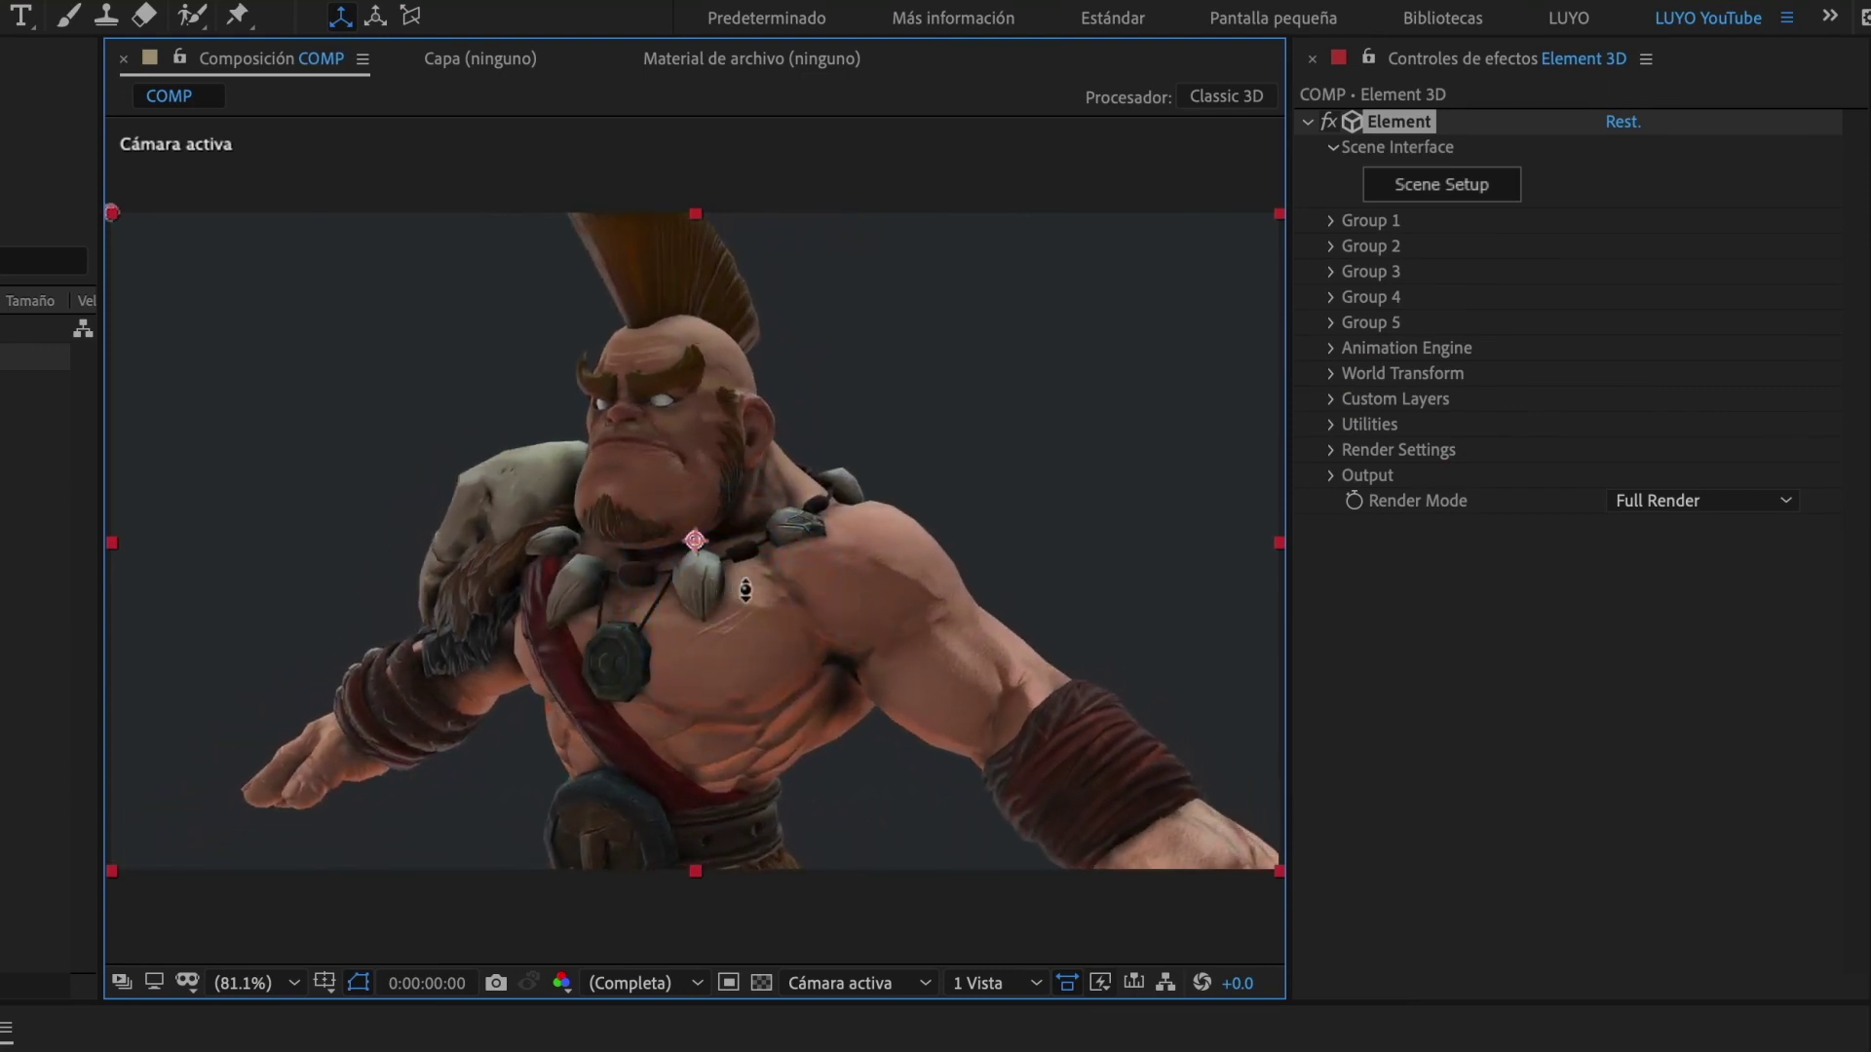
drag(746, 591, 752, 868)
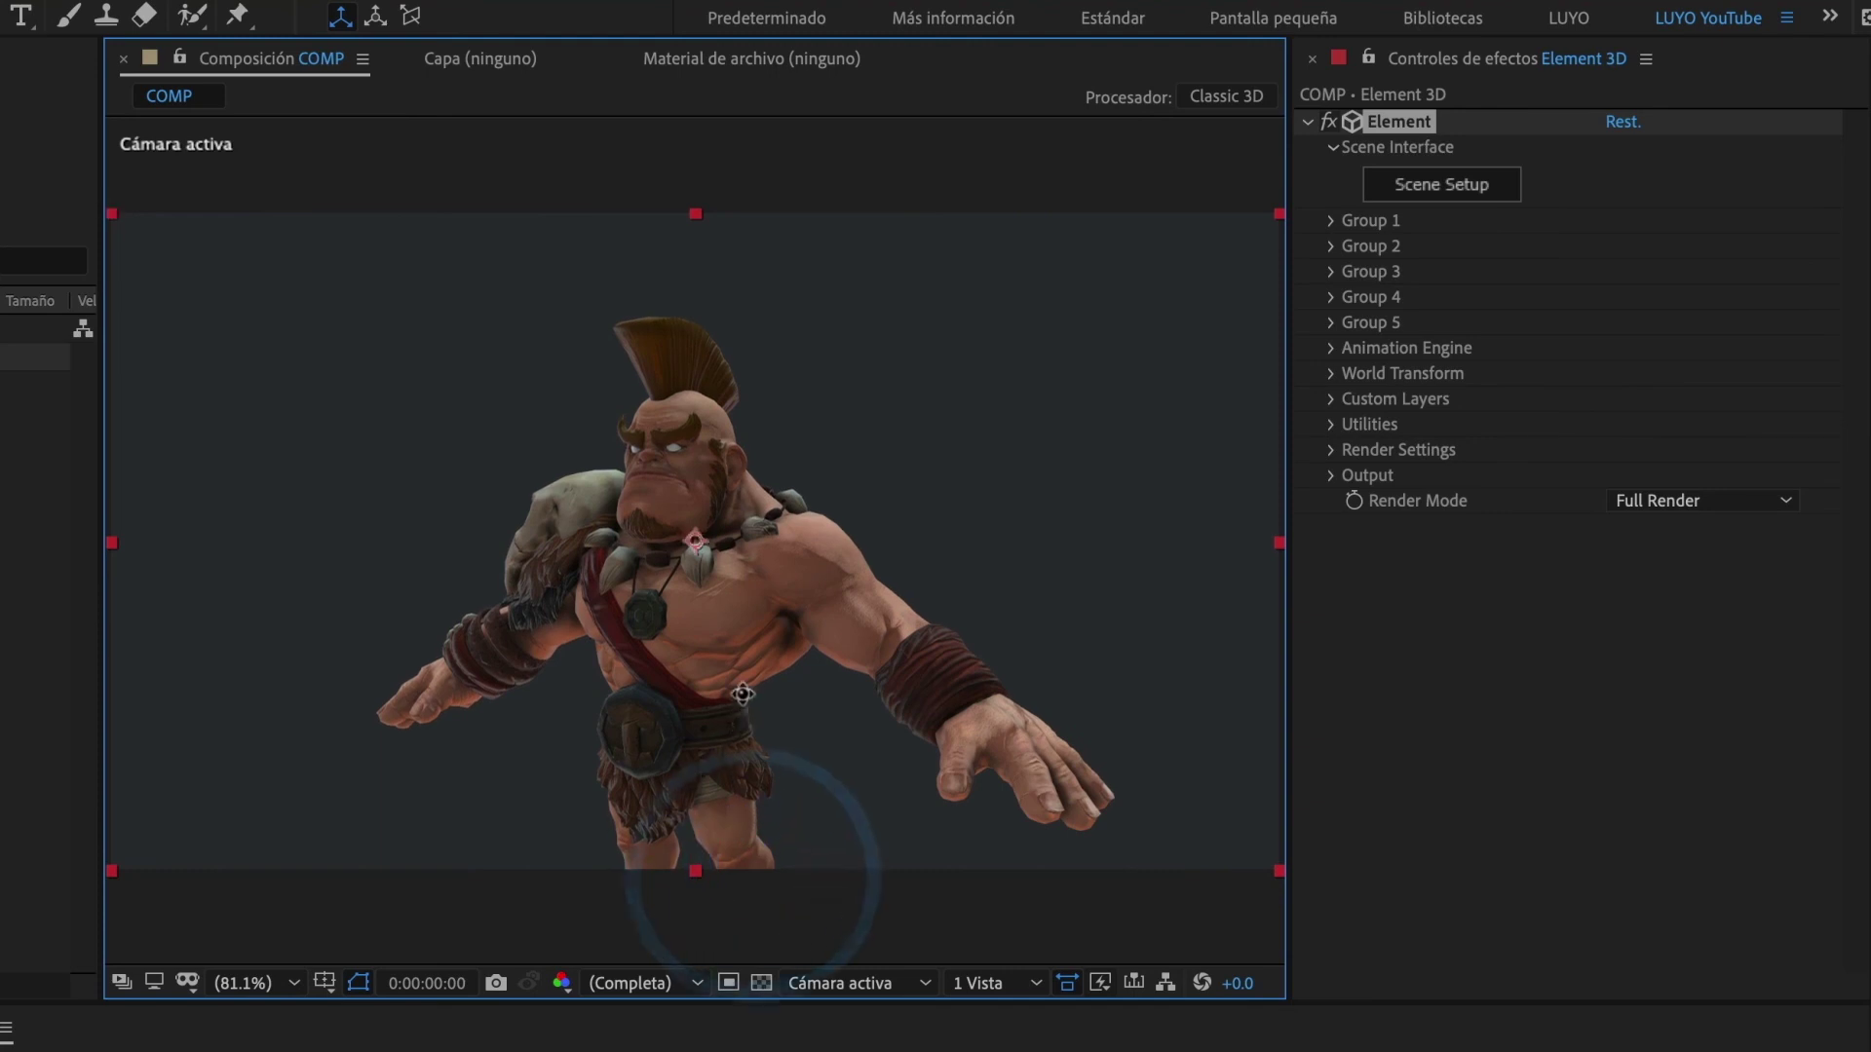
drag(742, 693, 718, 613)
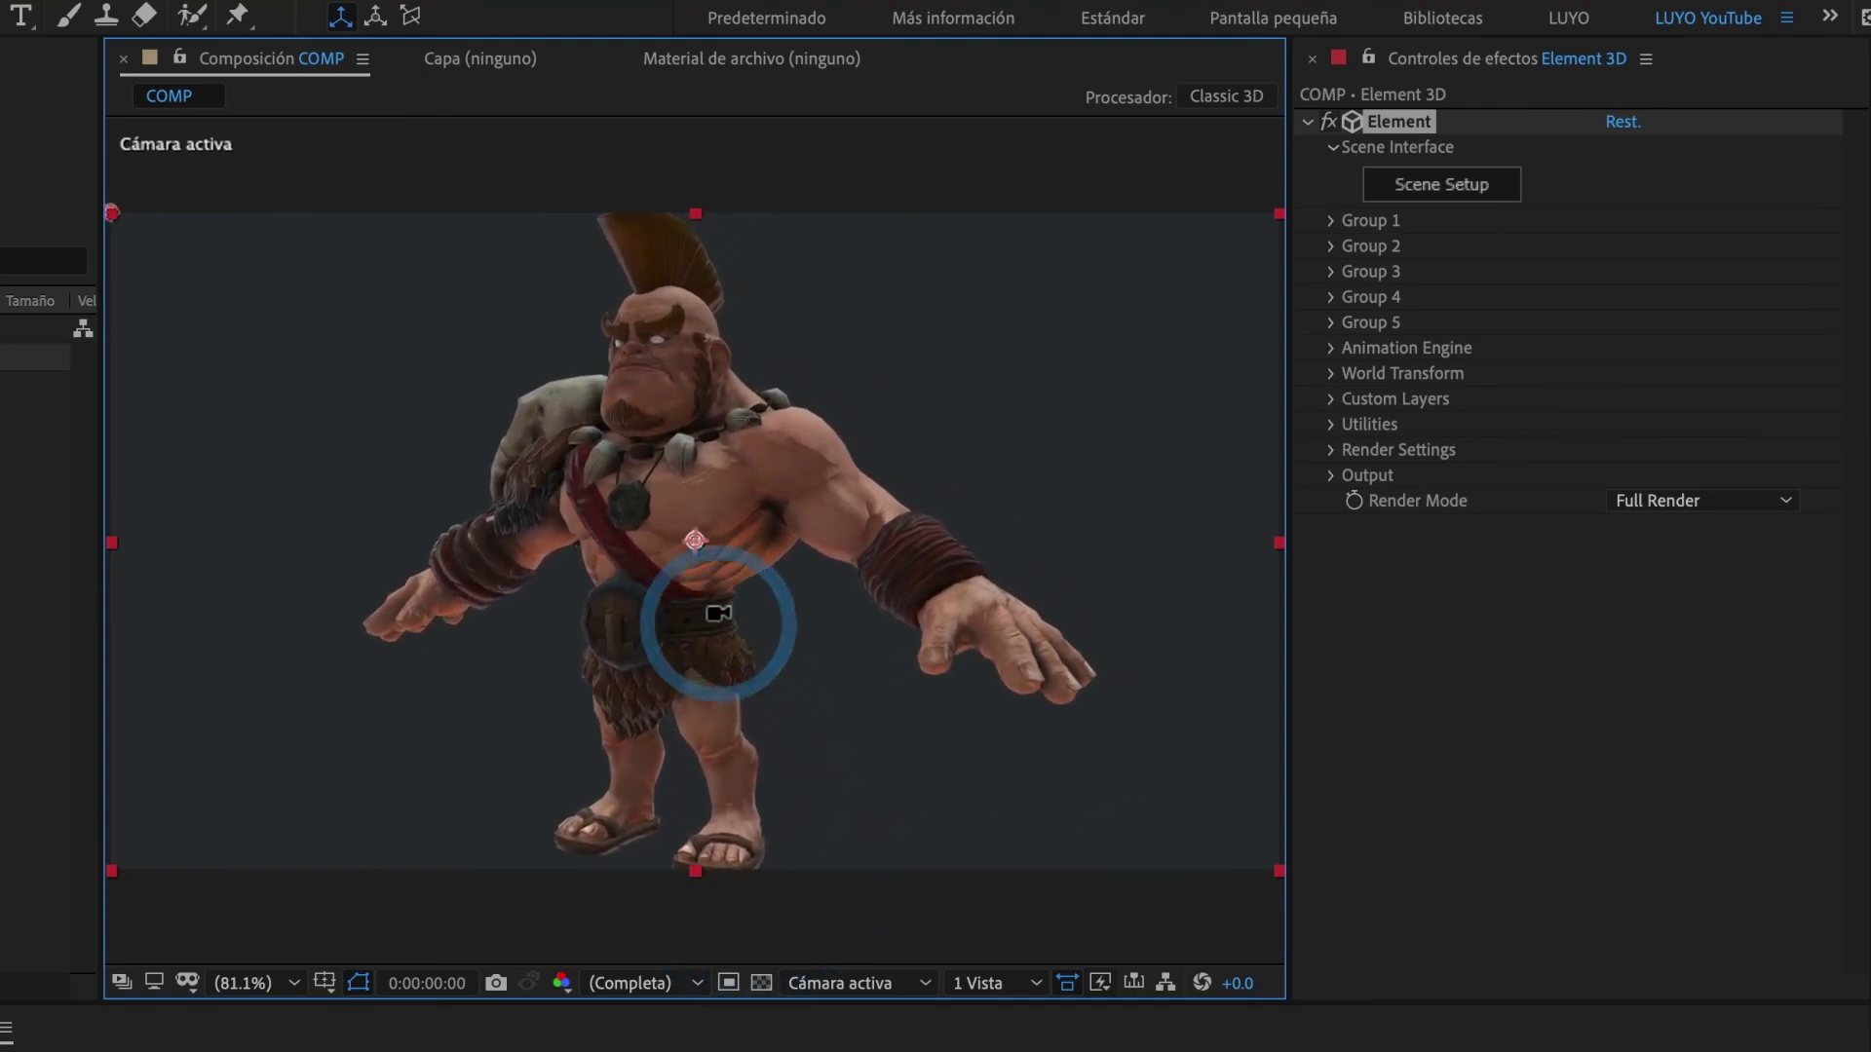
drag(708, 487, 748, 490)
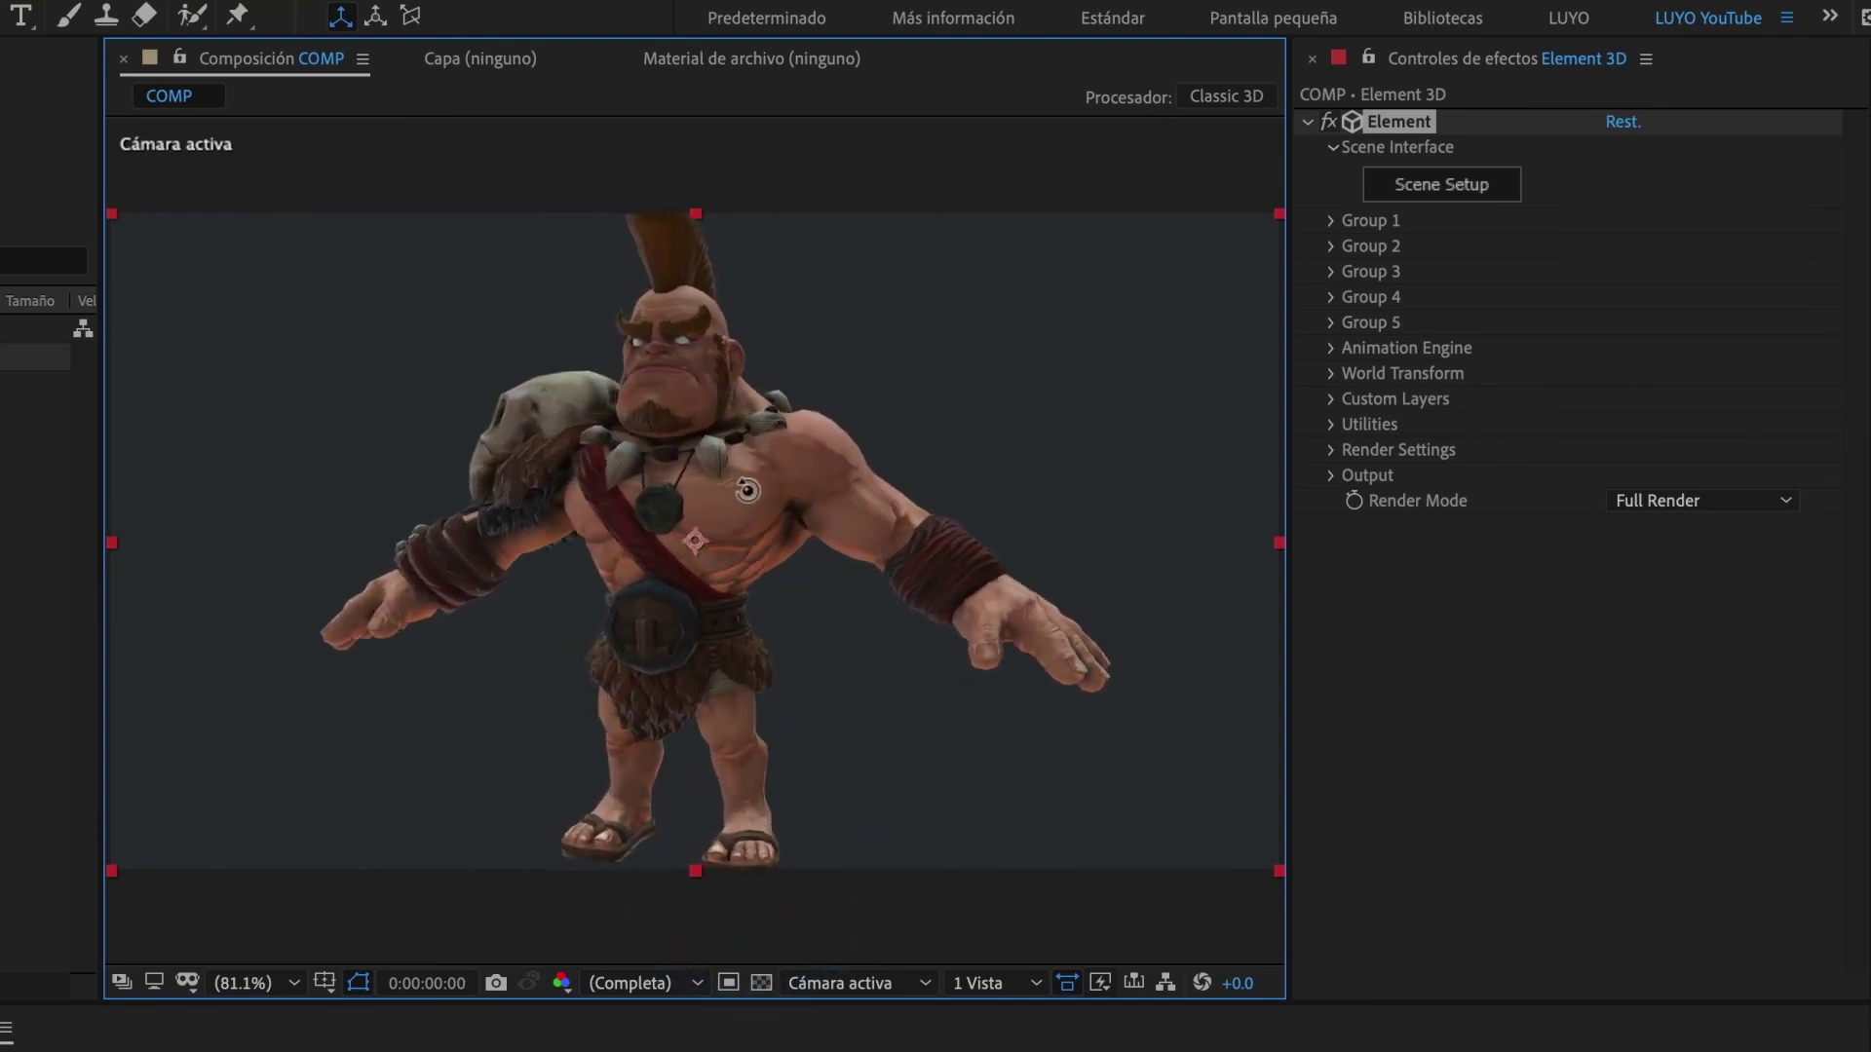